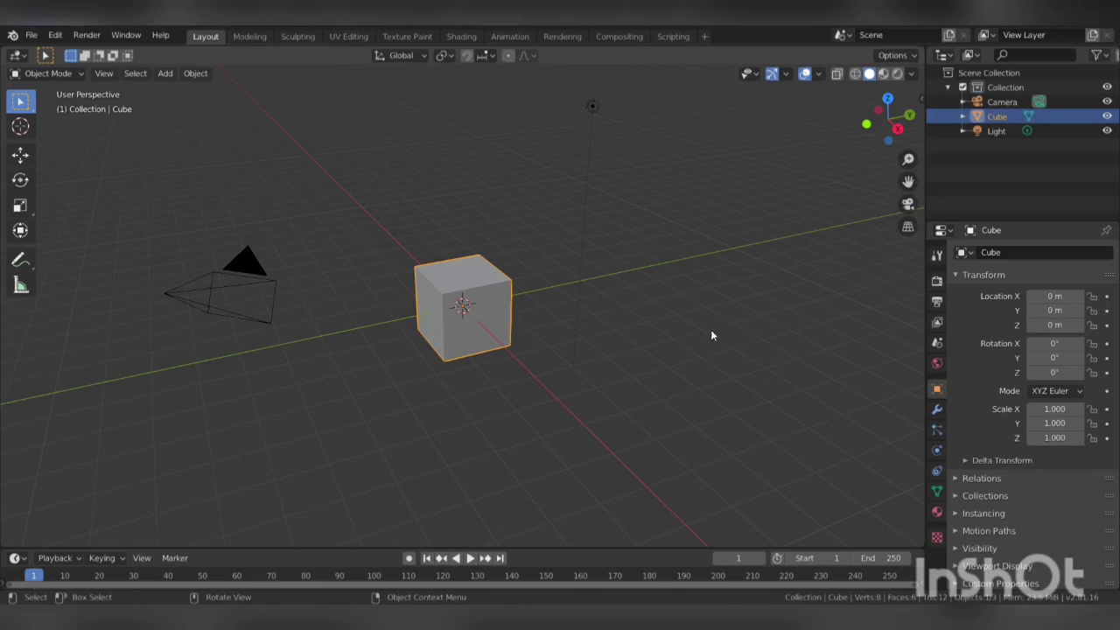
Delete the default cube
{"action": "middle_click_drag", "start_coordinate": [515, 335], "coordinate": [498, 331]}
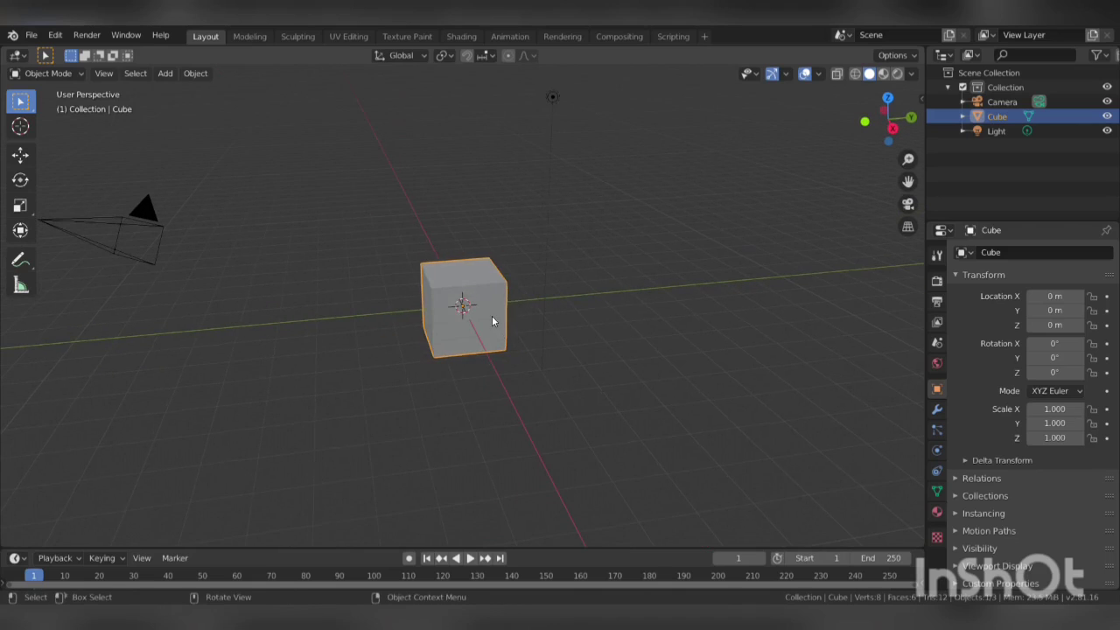
{"action": "key", "text": "x"}
{"action": "left_click", "coordinate": [492, 318]}
Add a 128-vertex circle at the origin and enter Edit Mode on it
{"action": "key", "text": "shift+a"}
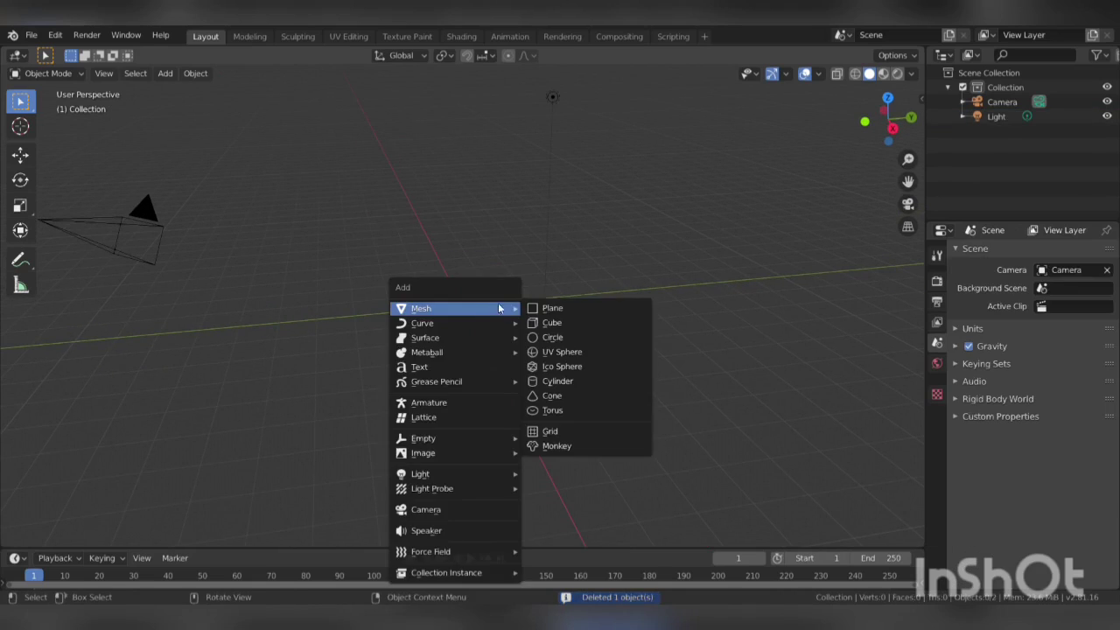
{"action": "left_click", "coordinate": [558, 339]}
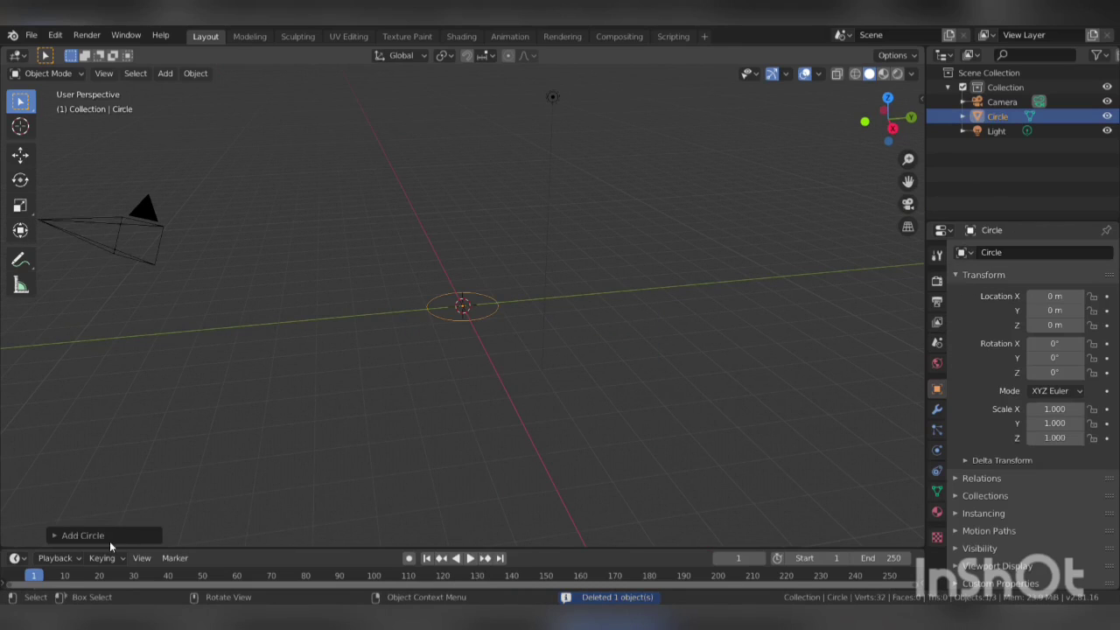
{"action": "left_click", "coordinate": [119, 537]}
{"action": "left_click", "coordinate": [232, 385]}
{"action": "key", "text": "BackSpace"}
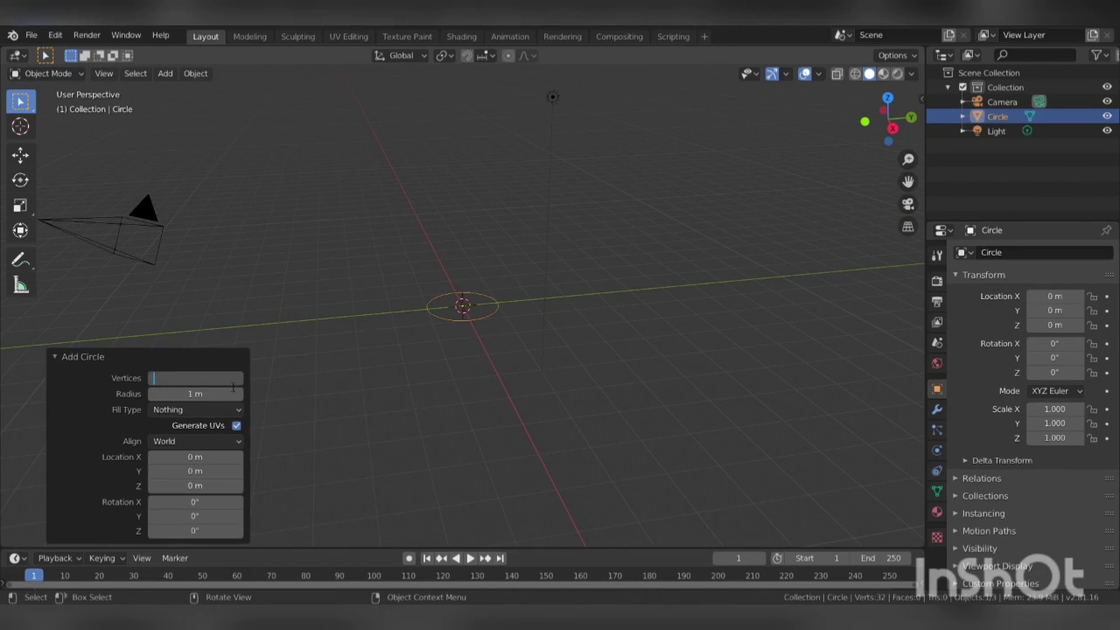
{"action": "type", "text": "128"}
{"action": "key", "text": "Return"}
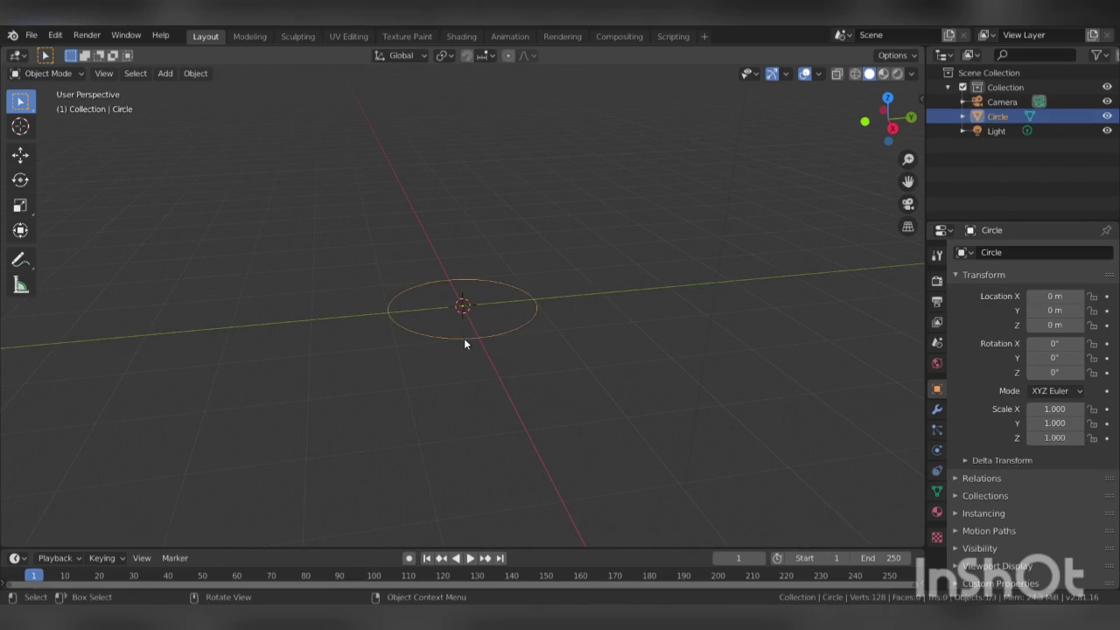
{"action": "key", "text": "Tab"}
Fill the circle, extrude it slightly, scale the top to 1.074, and extrude up 1.87 m
{"action": "key", "text": "f"}
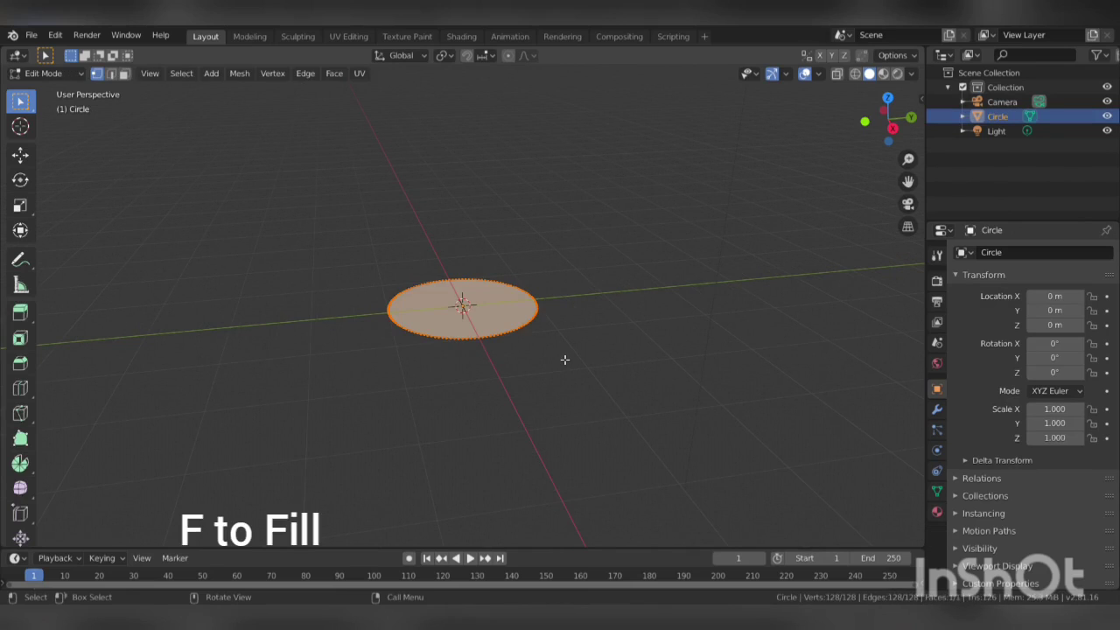
{"action": "key", "text": "e"}
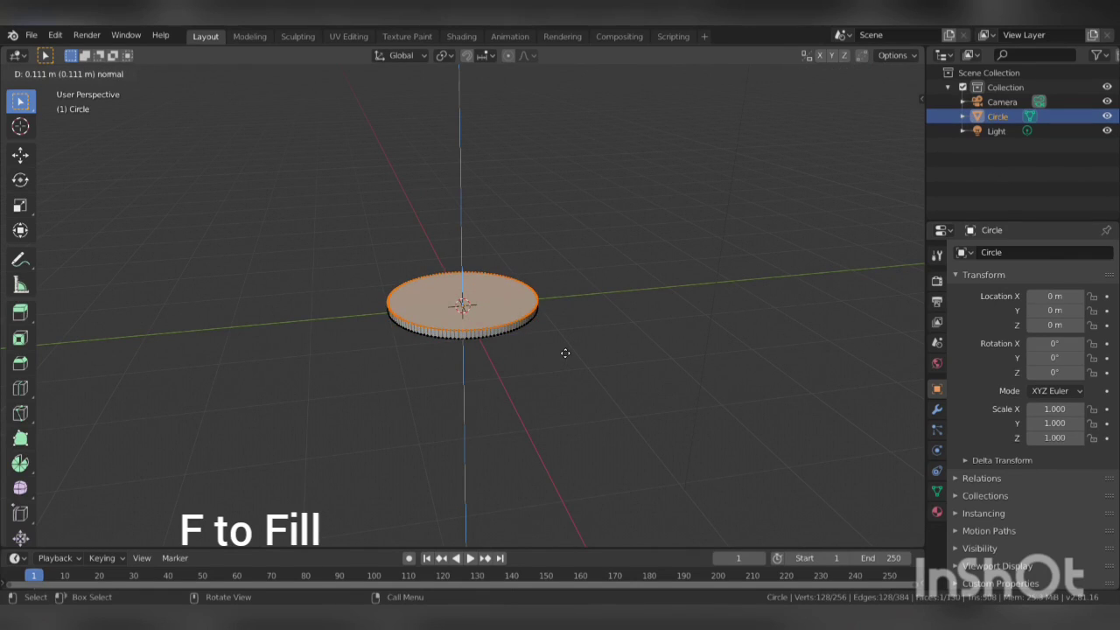
{"action": "left_click", "coordinate": [565, 353]}
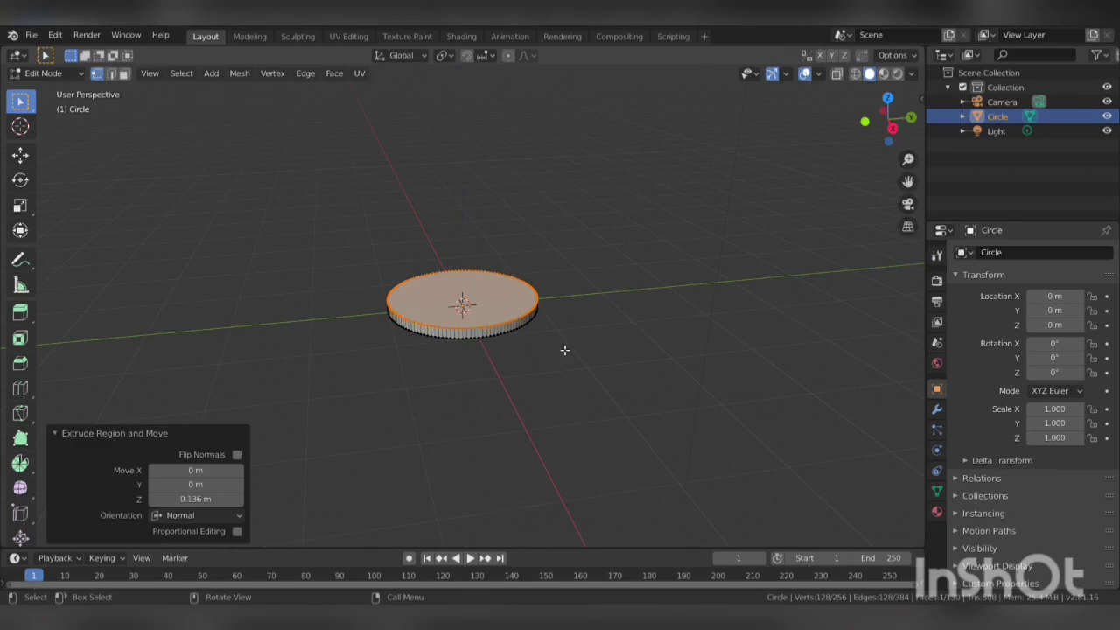
{"action": "key", "text": "s"}
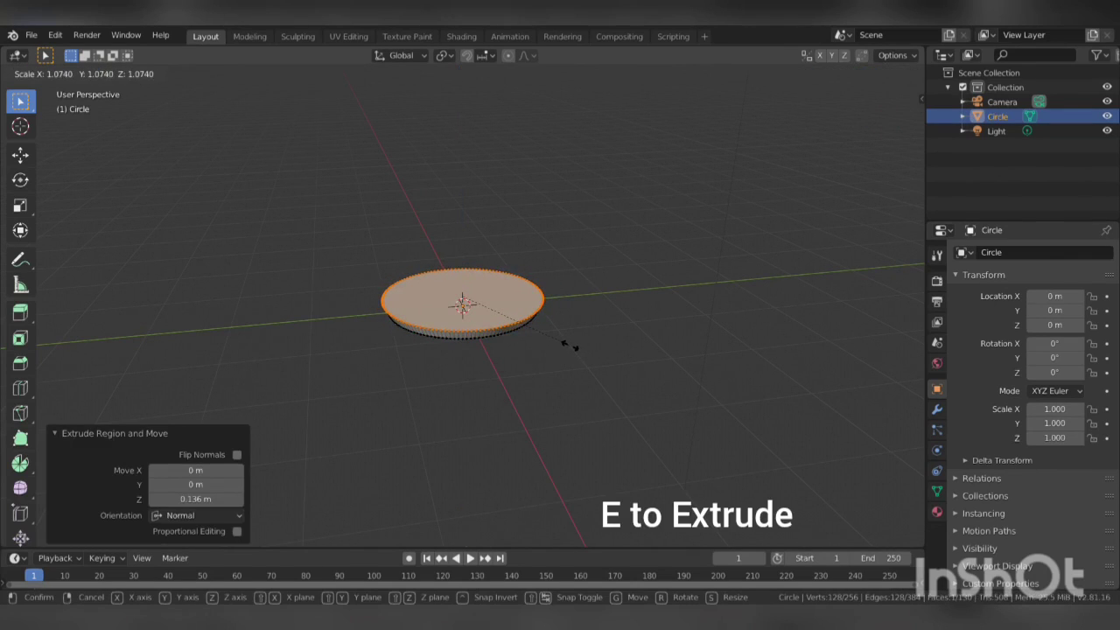
{"action": "left_click", "coordinate": [573, 350]}
{"action": "key", "text": "e"}
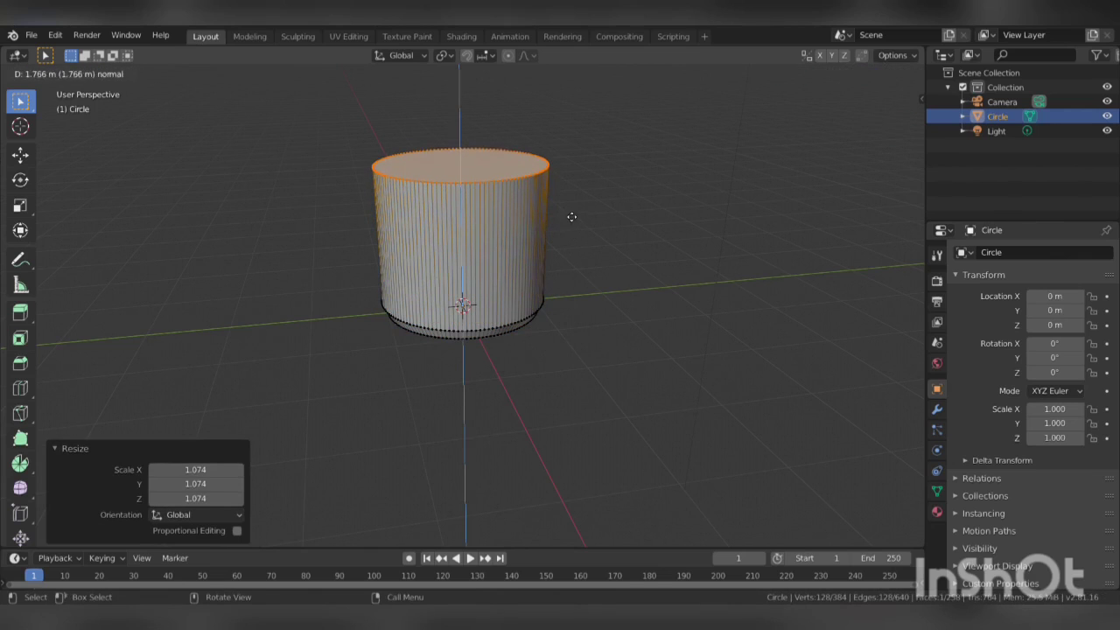
{"action": "left_click", "coordinate": [600, 249]}
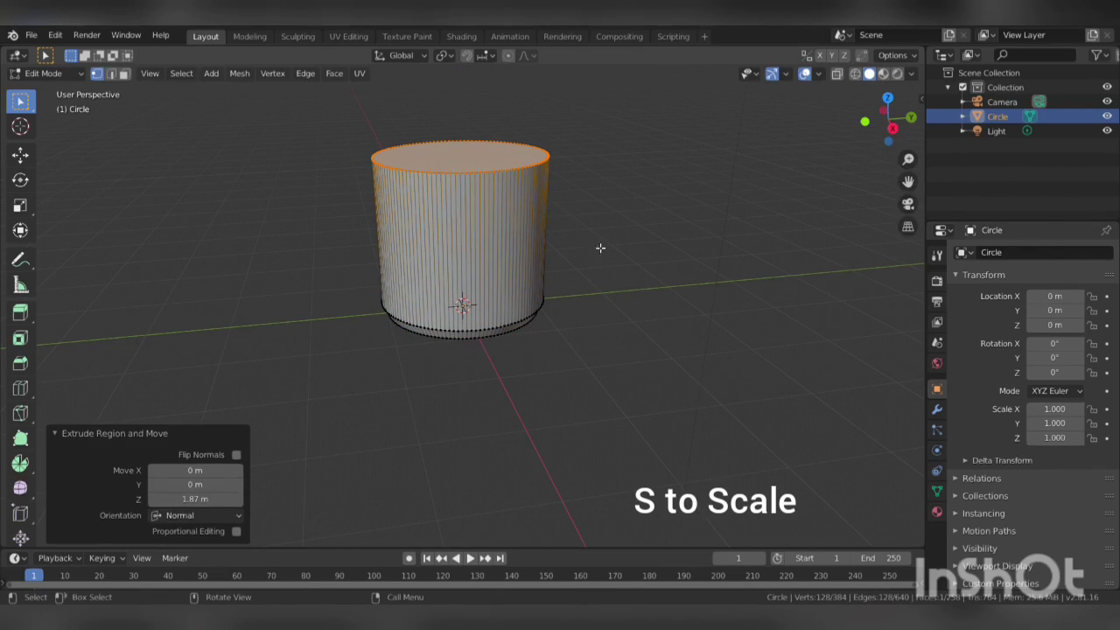
Inset the top face into a rim and push it down 0.871 m, then return to Object Mode
{"action": "key", "text": "i"}
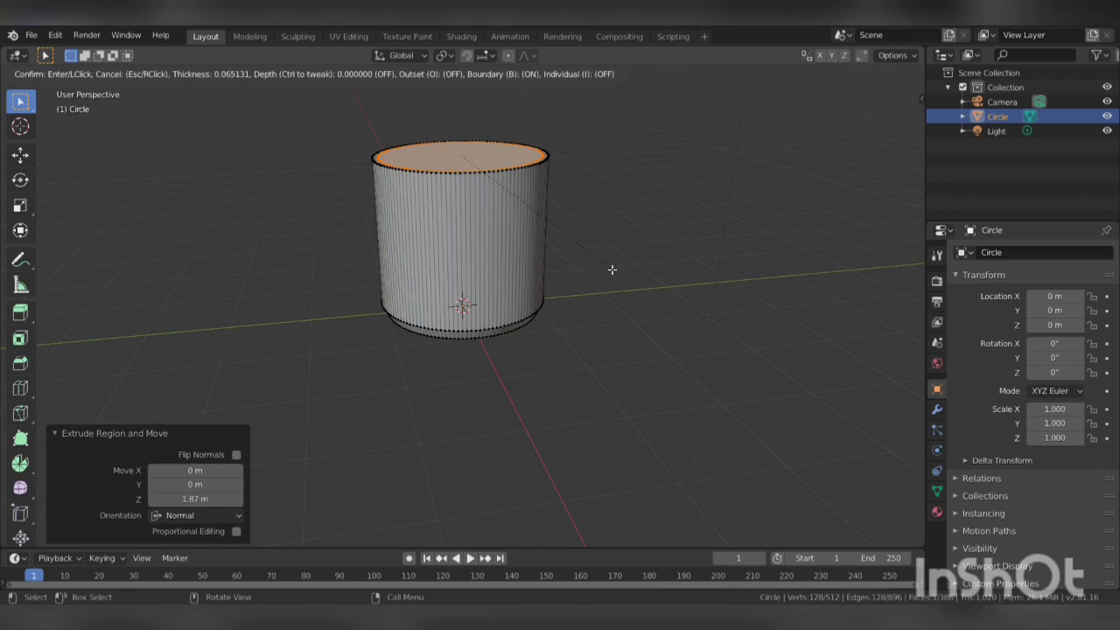
{"action": "left_click", "coordinate": [614, 271]}
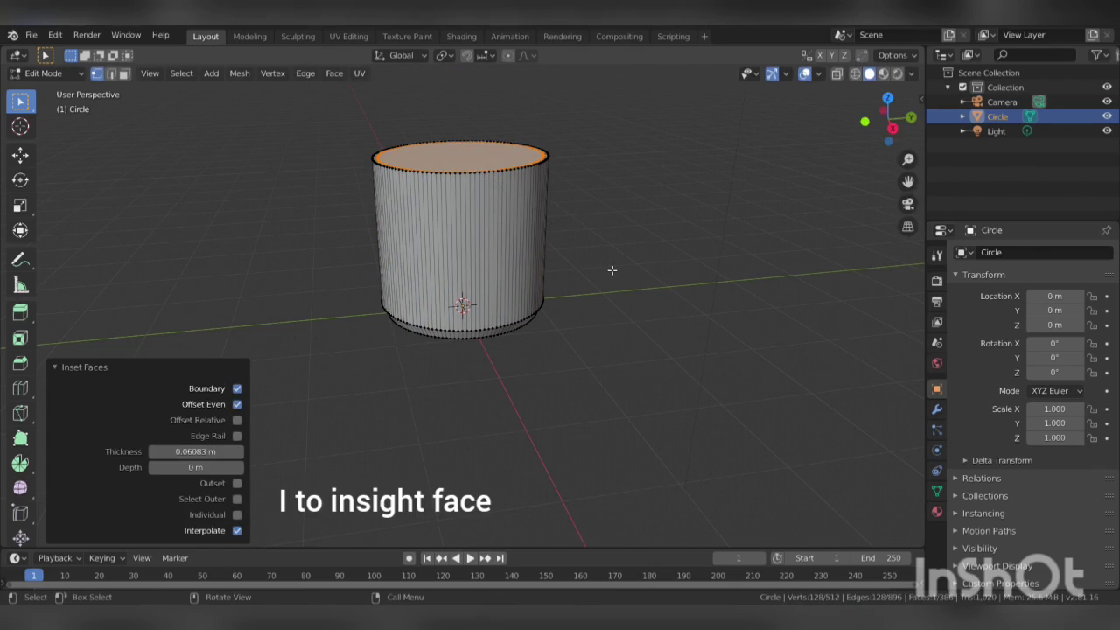
{"action": "key", "text": "e"}
{"action": "left_click", "coordinate": [614, 336]}
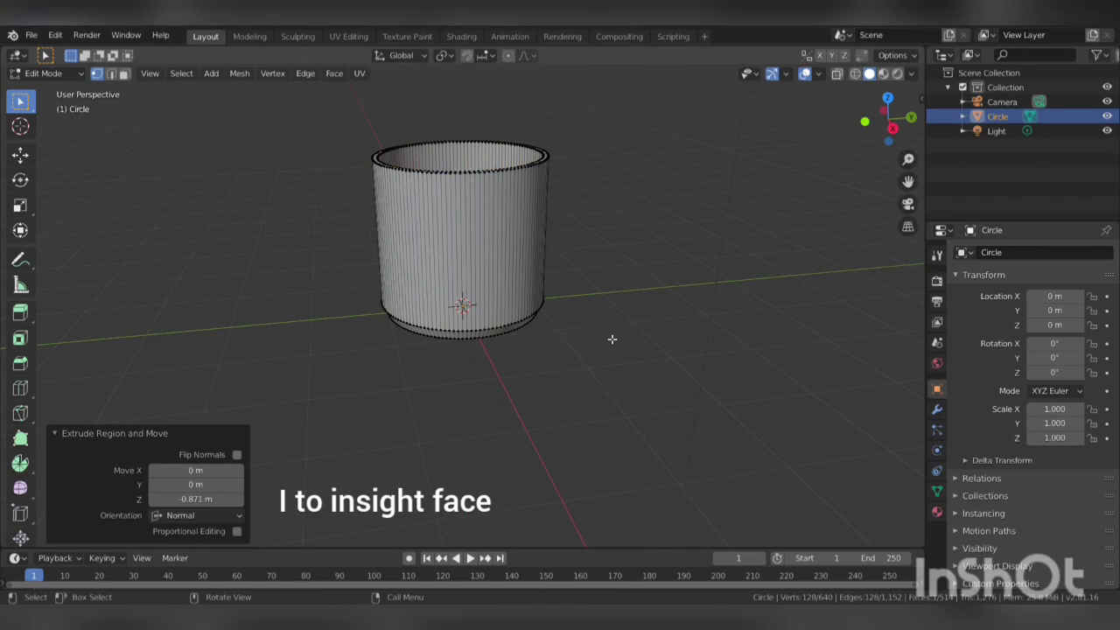
{"action": "key", "text": "Tab"}
Shade the cup smooth, enable Auto Smooth at 30° on its normals, and preview it in Rendered shading
{"action": "right_click", "coordinate": [496, 256]}
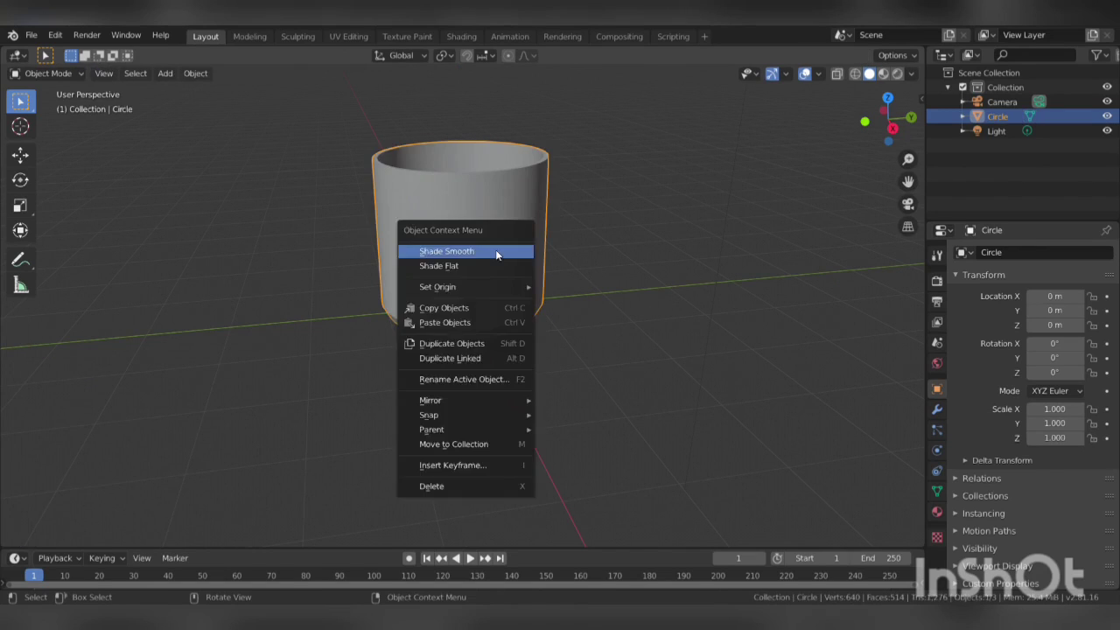
{"action": "left_click", "coordinate": [497, 252]}
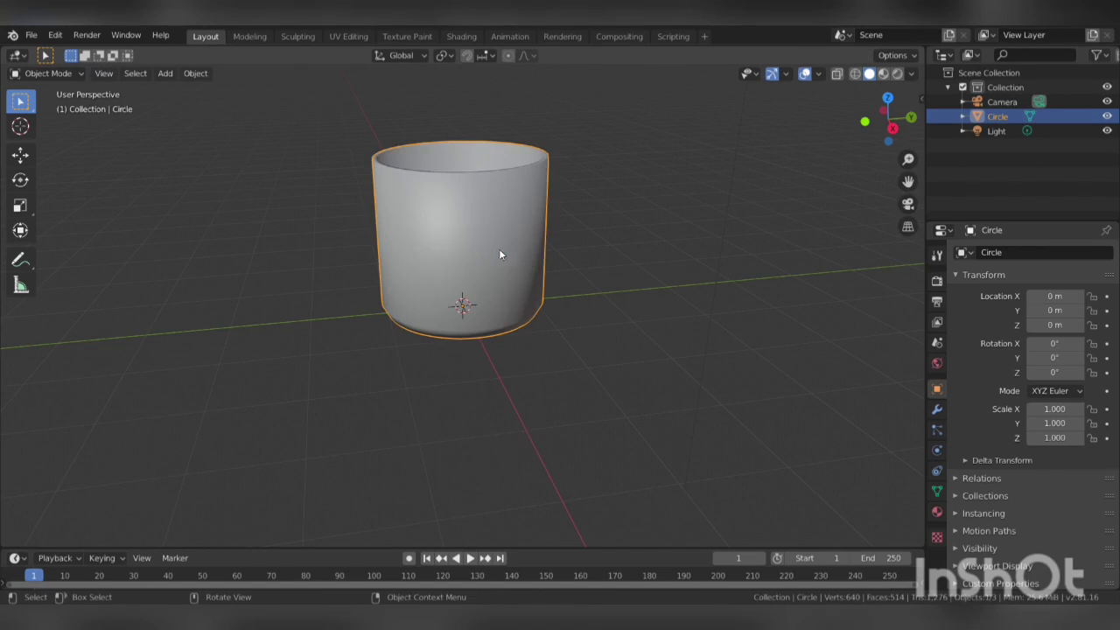
{"action": "left_click", "coordinate": [937, 491]}
{"action": "left_click", "coordinate": [980, 501]}
{"action": "left_click", "coordinate": [978, 519]}
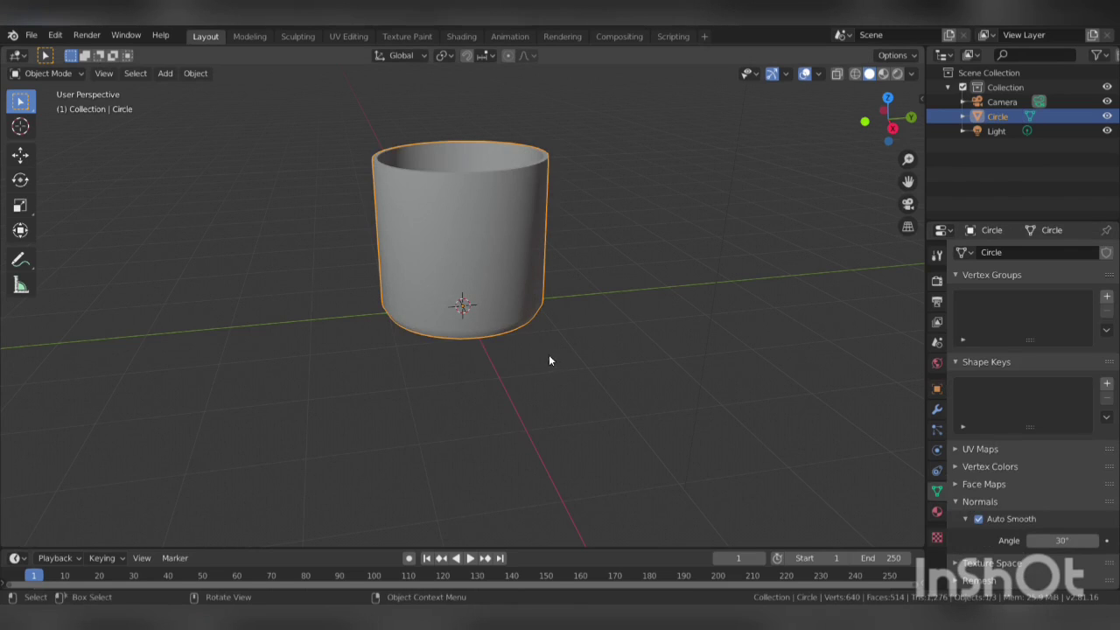
{"action": "mouse_move", "coordinate": [548, 355]}
{"action": "middle_mouse_down"}
{"action": "mouse_move", "coordinate": [579, 363]}
{"action": "mouse_move", "coordinate": [517, 358]}
{"action": "mouse_move", "coordinate": [506, 303]}
{"action": "middle_mouse_up"}
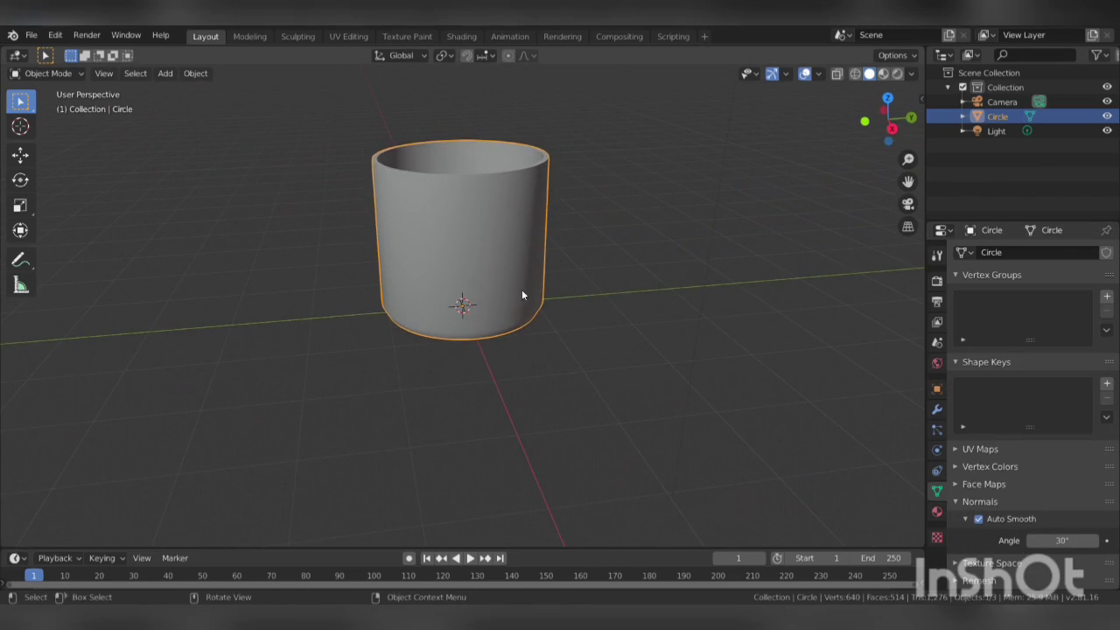
{"action": "left_click", "coordinate": [897, 74]}
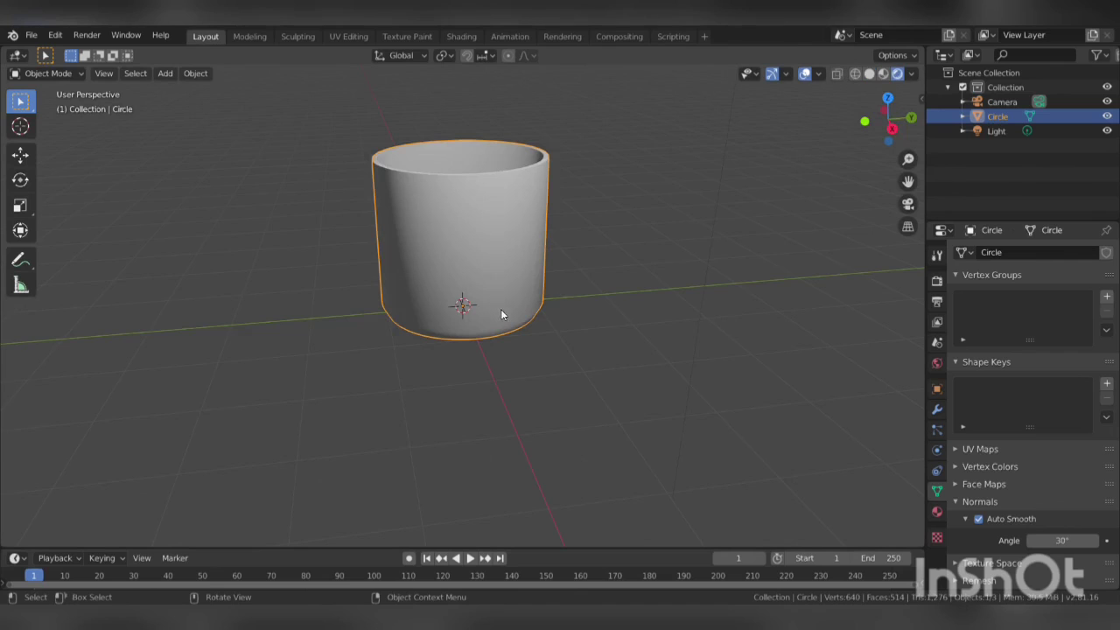
{"action": "mouse_move", "coordinate": [500, 309]}
{"action": "middle_mouse_down"}
{"action": "mouse_move", "coordinate": [562, 318]}
{"action": "mouse_move", "coordinate": [503, 322]}
{"action": "mouse_move", "coordinate": [486, 304]}
{"action": "middle_mouse_up"}
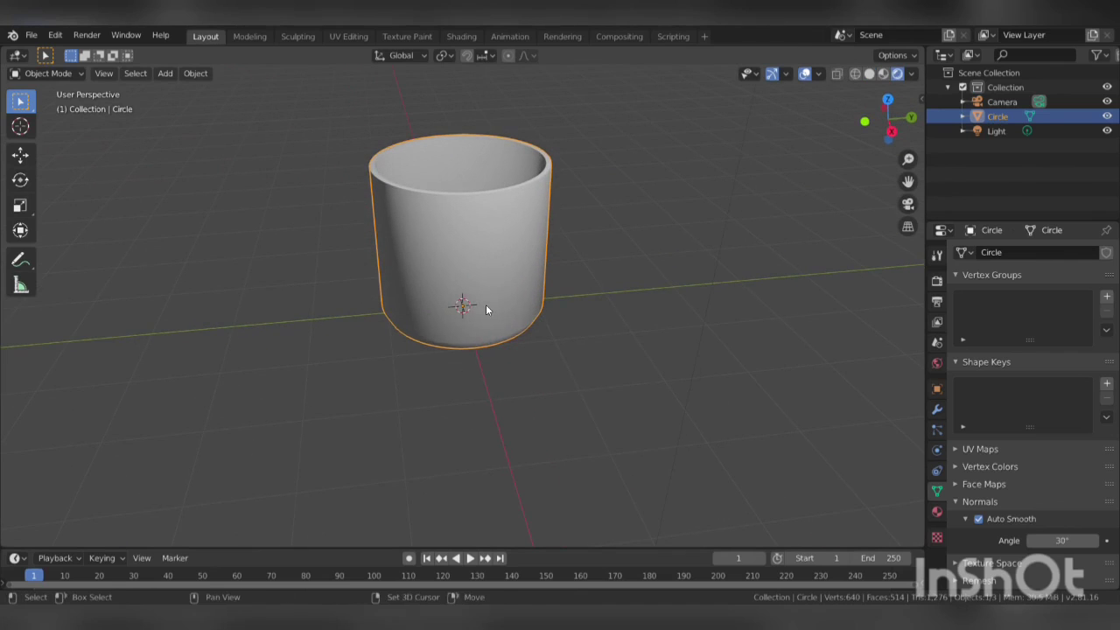
Add 128 evenly spaced loop cuts around the cup wall and deselect them
{"action": "key", "text": "shift+a"}
{"action": "key", "text": "Escape"}
{"action": "key", "text": "Tab"}
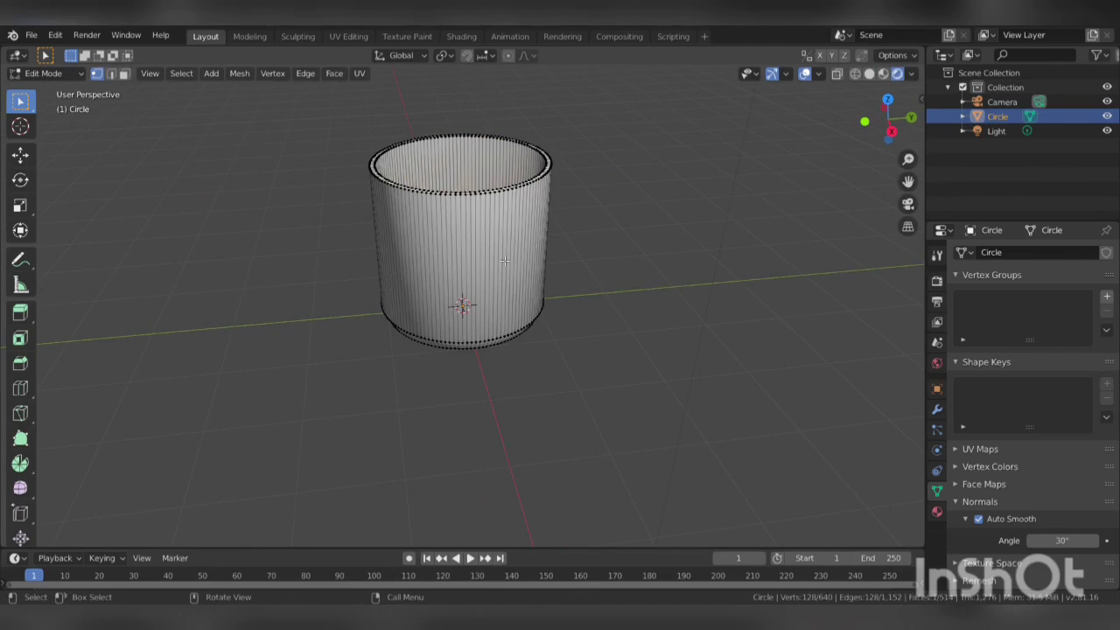
{"action": "key", "text": "Tab"}
{"action": "key", "text": "Tab"}
{"action": "key", "text": "ctrl+r"}
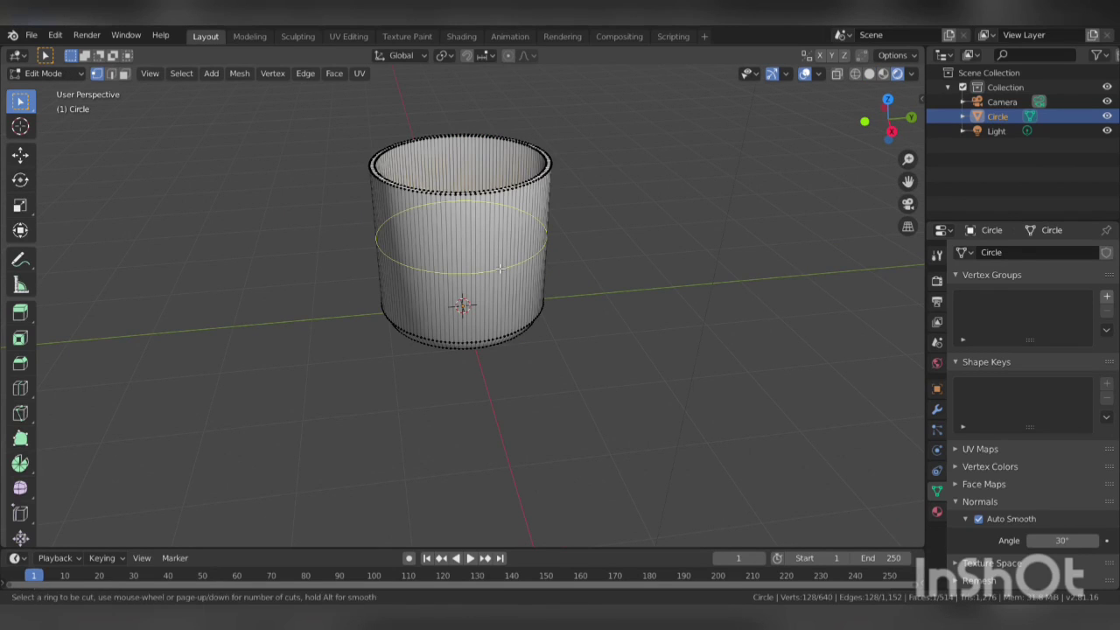
{"action": "type", "text": "128"}
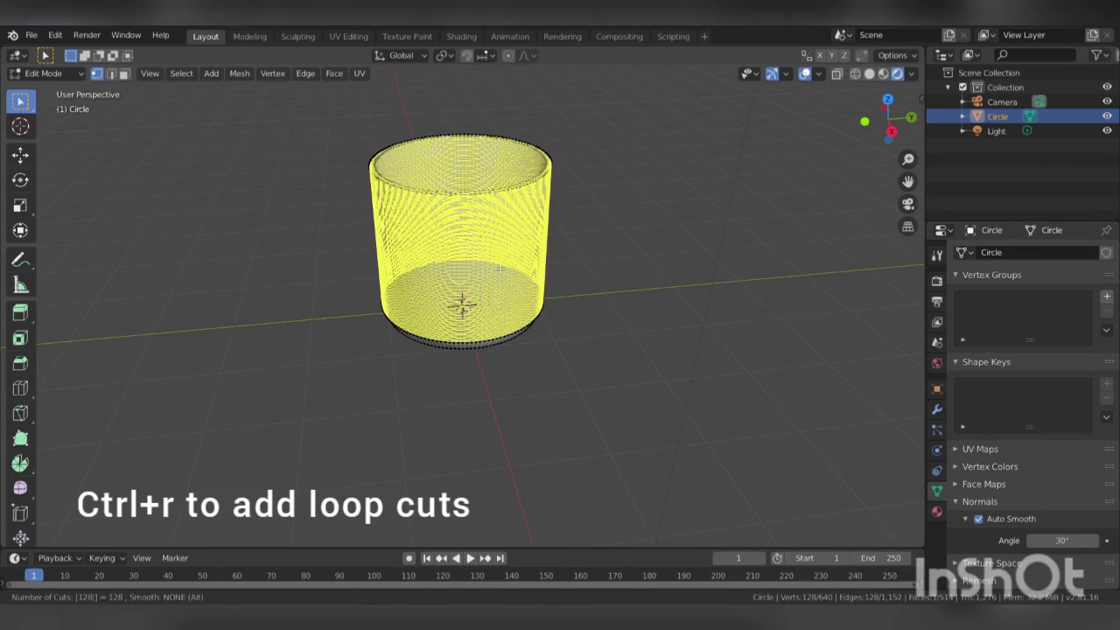
{"action": "key", "text": "Return"}
{"action": "right_click", "coordinate": [500, 269]}
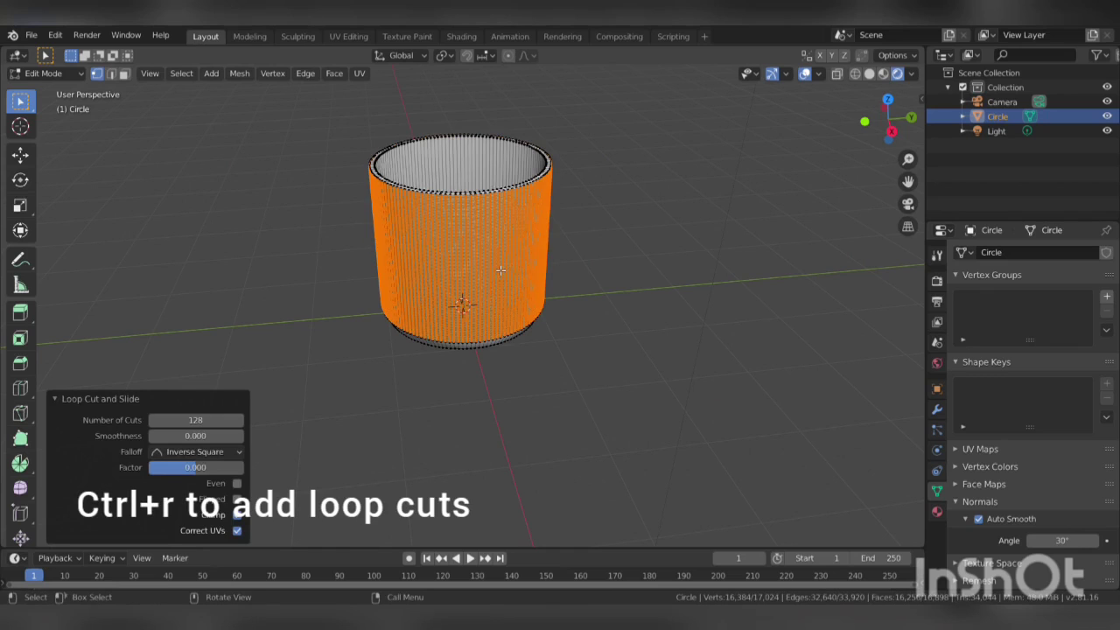
{"action": "left_click", "coordinate": [574, 261]}
Return to Object Mode and zoom the view in on the cup
{"action": "key", "text": "Tab"}
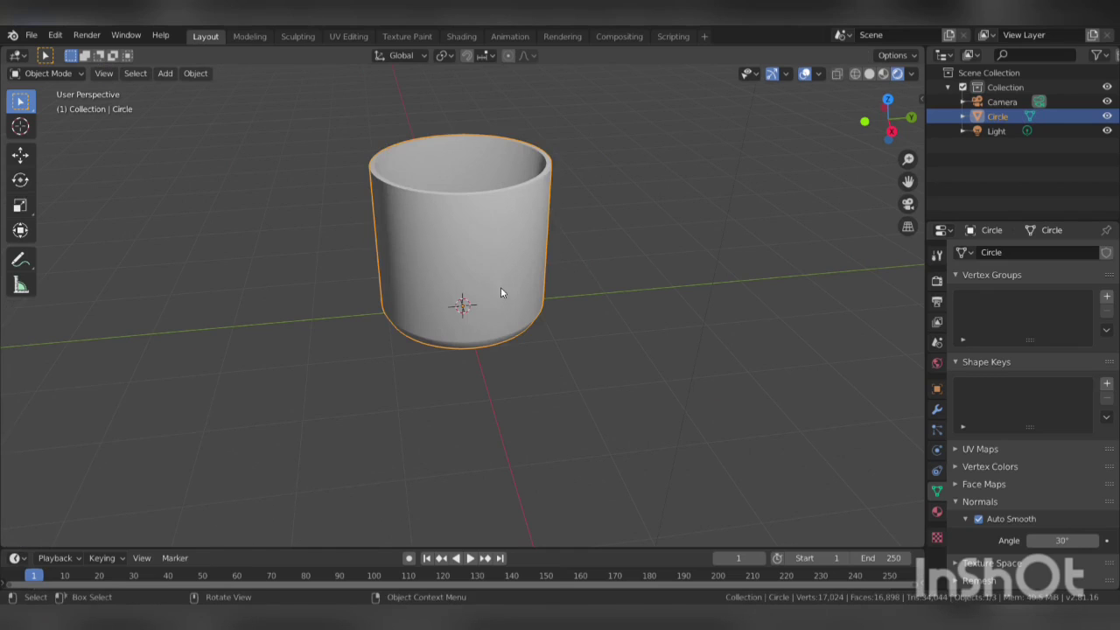
{"action": "middle_click_drag", "start_coordinate": [501, 287], "coordinate": [495, 271]}
{"action": "scroll", "coordinate": [492, 271], "scroll_direction": "up", "scroll_amount": 1}
{"action": "scroll", "coordinate": [495, 273], "scroll_direction": "up", "scroll_amount": 2}
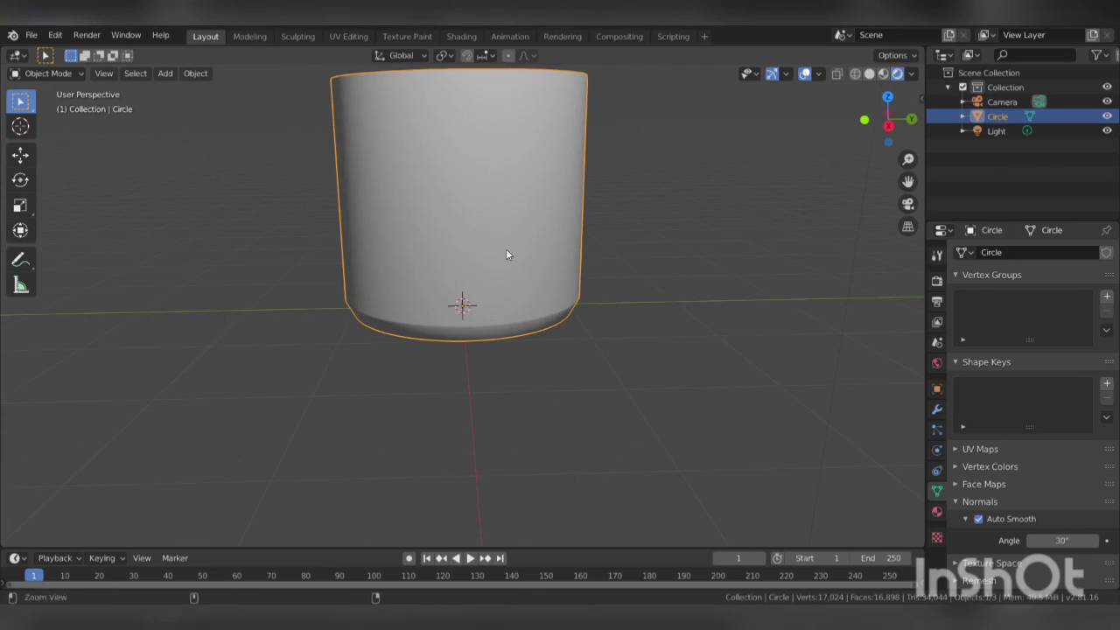
{"action": "scroll", "coordinate": [507, 252], "scroll_direction": "down", "scroll_amount": 1}
Enter Edit Mode with circle select and zoom in on the dense mesh
{"action": "key", "text": "Tab"}
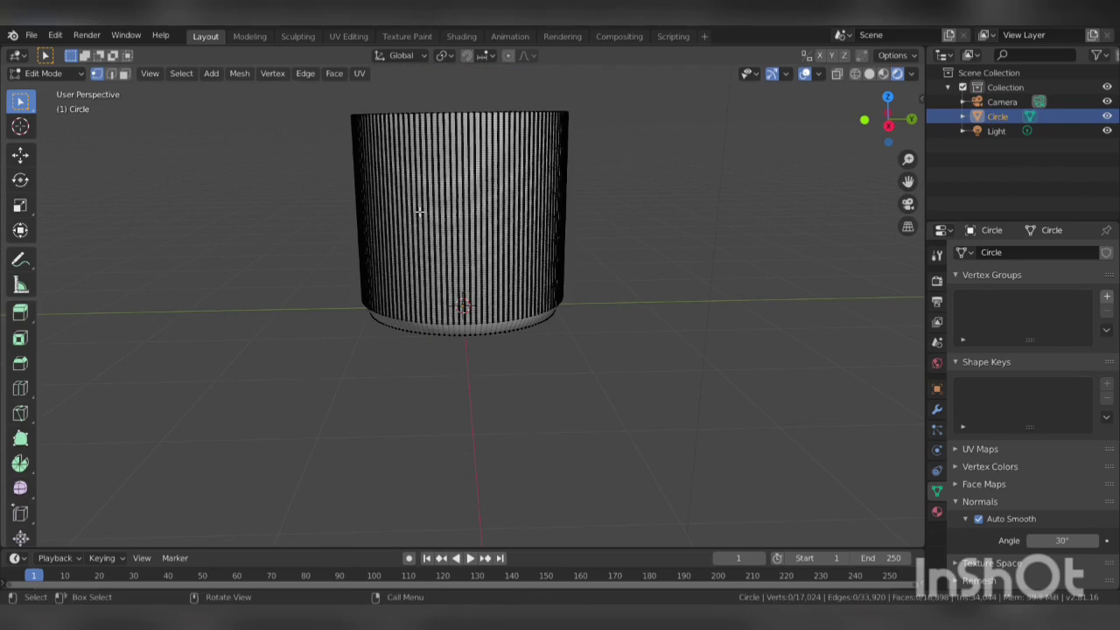
{"action": "key", "text": "c"}
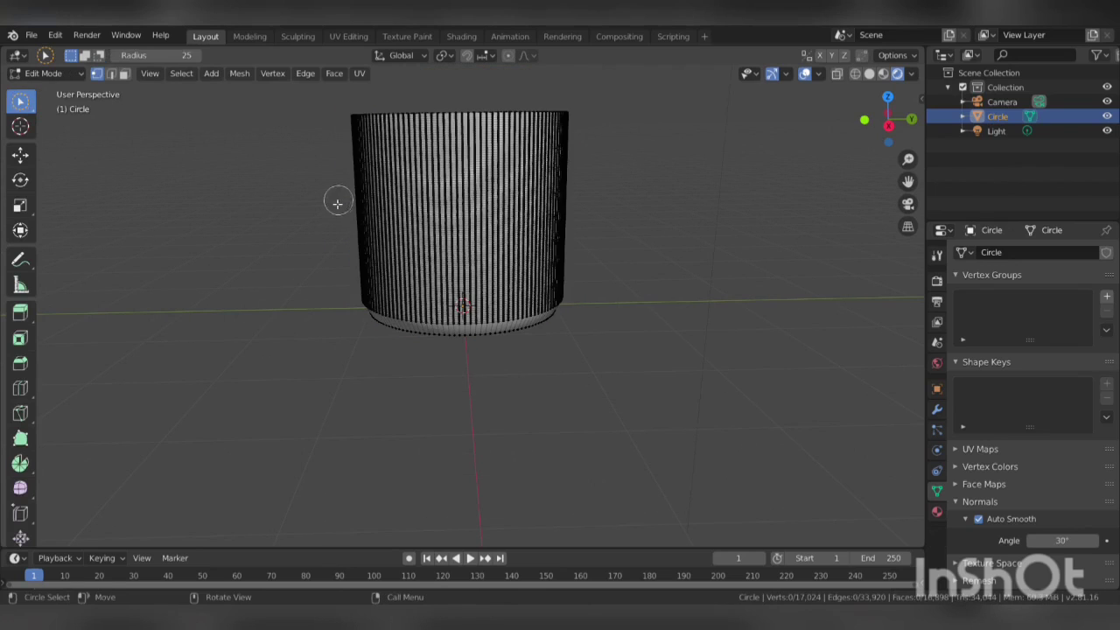
{"action": "scroll", "coordinate": [175, 55], "scroll_direction": "up", "scroll_amount": 3}
{"action": "scroll", "coordinate": [166, 55], "scroll_direction": "up", "scroll_amount": 2}
{"action": "scroll", "coordinate": [144, 55], "scroll_direction": "up", "scroll_amount": 1}
{"action": "scroll", "coordinate": [477, 191], "scroll_direction": "up", "scroll_amount": 2}
{"action": "scroll", "coordinate": [487, 193], "scroll_direction": "up", "scroll_amount": 2}
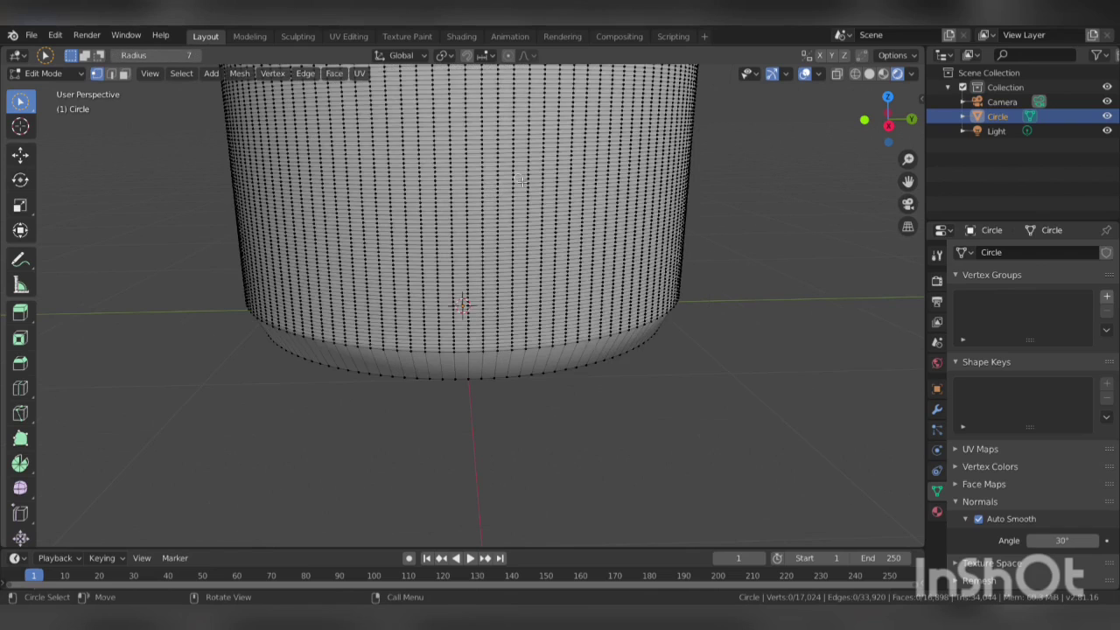
{"action": "scroll", "coordinate": [520, 185], "scroll_direction": "down", "scroll_amount": 3}
Pan and zoom along the cylinder wall, then return to Object Mode
{"action": "middle_click_drag", "start_coordinate": [520, 184], "coordinate": [534, 350], "text": "shift"}
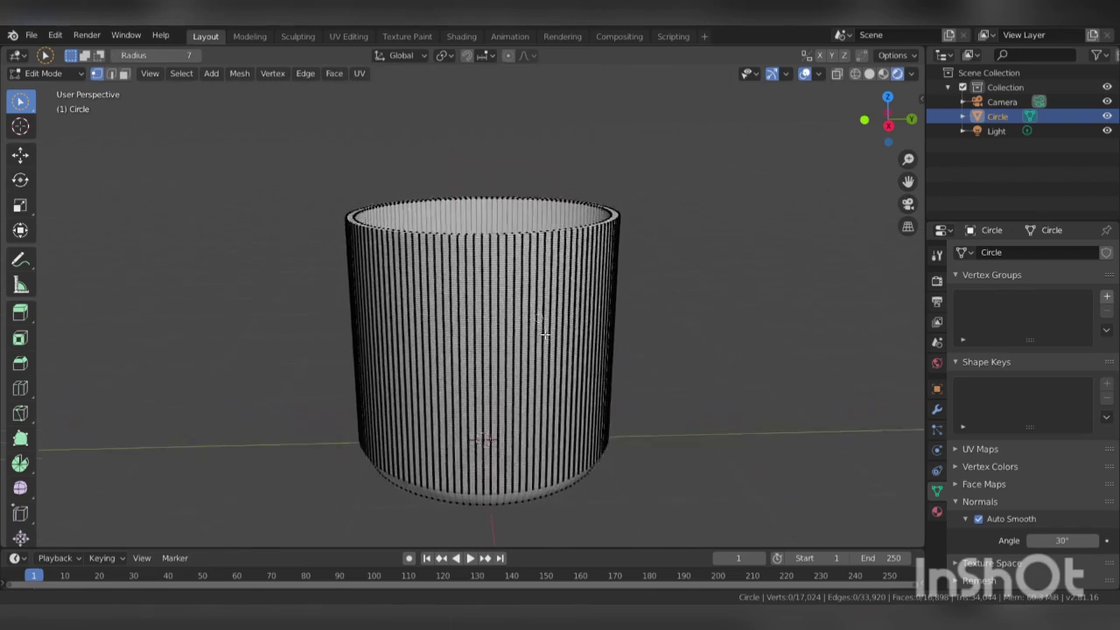
{"action": "scroll", "coordinate": [551, 368], "scroll_direction": "up", "scroll_amount": 3}
{"action": "scroll", "coordinate": [561, 386], "scroll_direction": "up", "scroll_amount": 1}
{"action": "scroll", "coordinate": [563, 386], "scroll_direction": "up", "scroll_amount": 2}
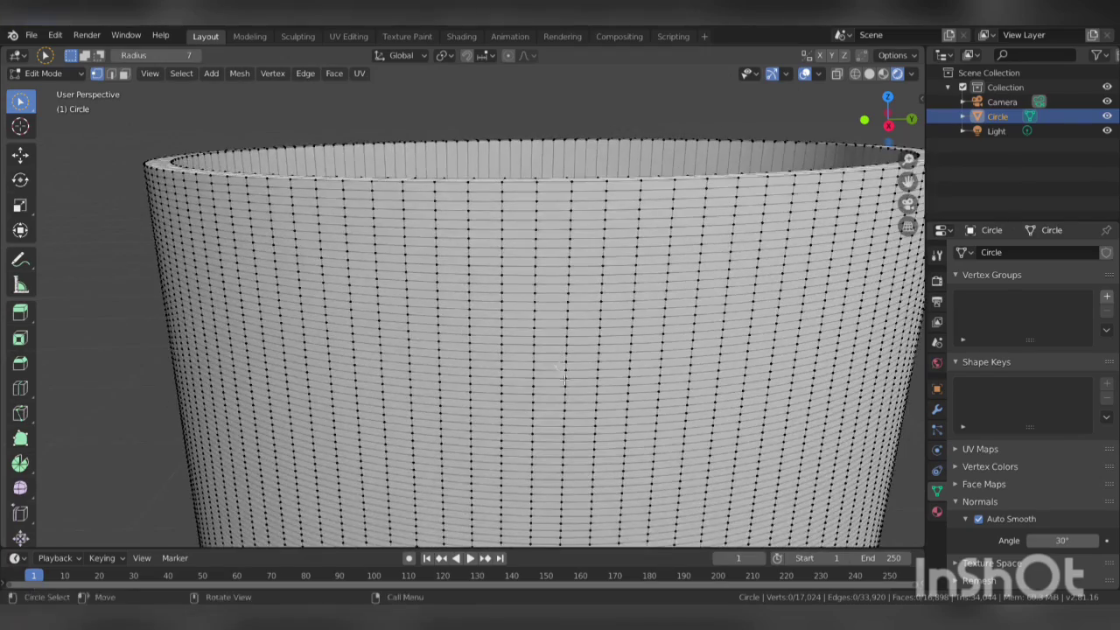
{"action": "middle_click_drag", "start_coordinate": [562, 386], "coordinate": [546, 219], "text": "shift"}
{"action": "scroll", "coordinate": [546, 218], "scroll_direction": "down", "scroll_amount": 4}
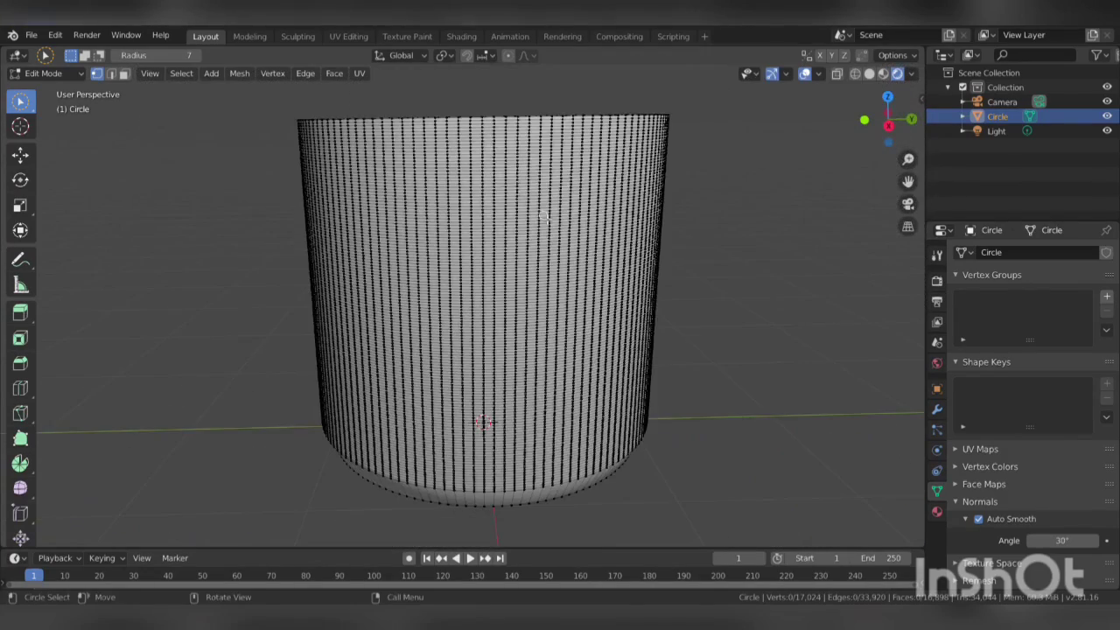
{"action": "key", "text": "Tab"}
Give the cup a new white base material, Material.001
{"action": "left_click", "coordinate": [936, 512]}
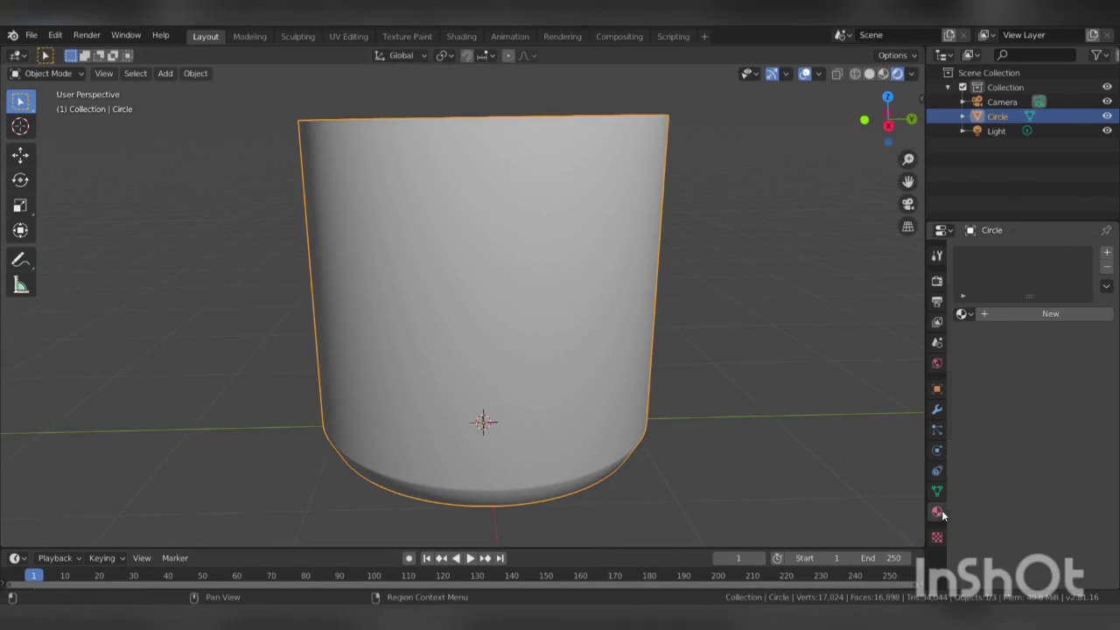
{"action": "left_click", "coordinate": [1107, 253]}
{"action": "left_click", "coordinate": [1030, 315]}
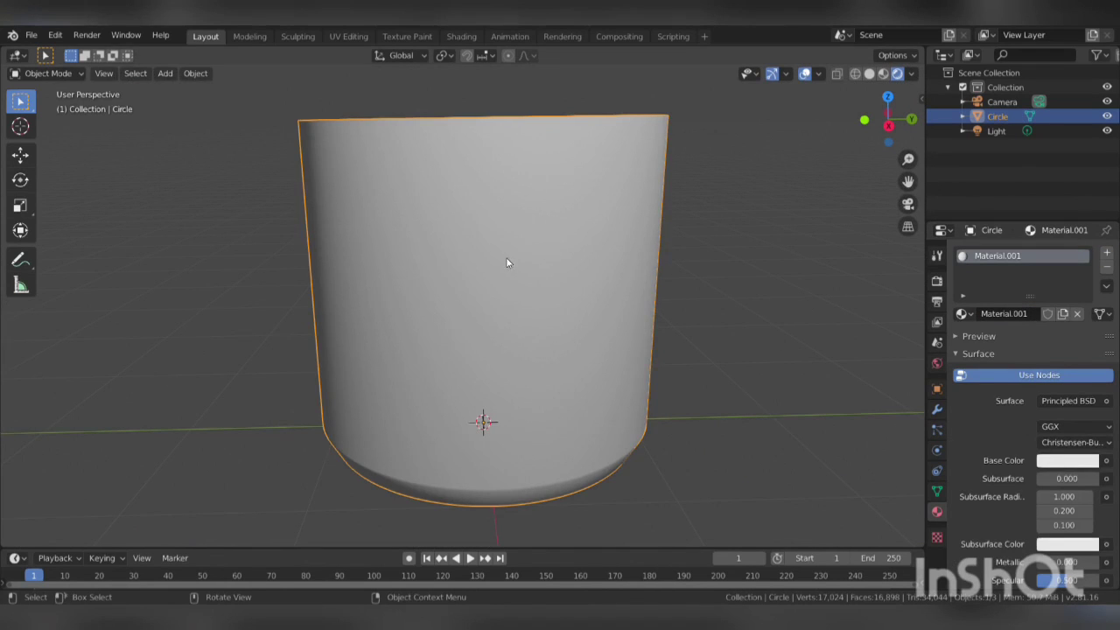
In Edit Mode with face select, brush-select strips for the two slanted eyebrows
{"action": "key", "text": "Tab"}
{"action": "left_click_drag", "start_coordinate": [516, 245], "coordinate": [616, 208]}
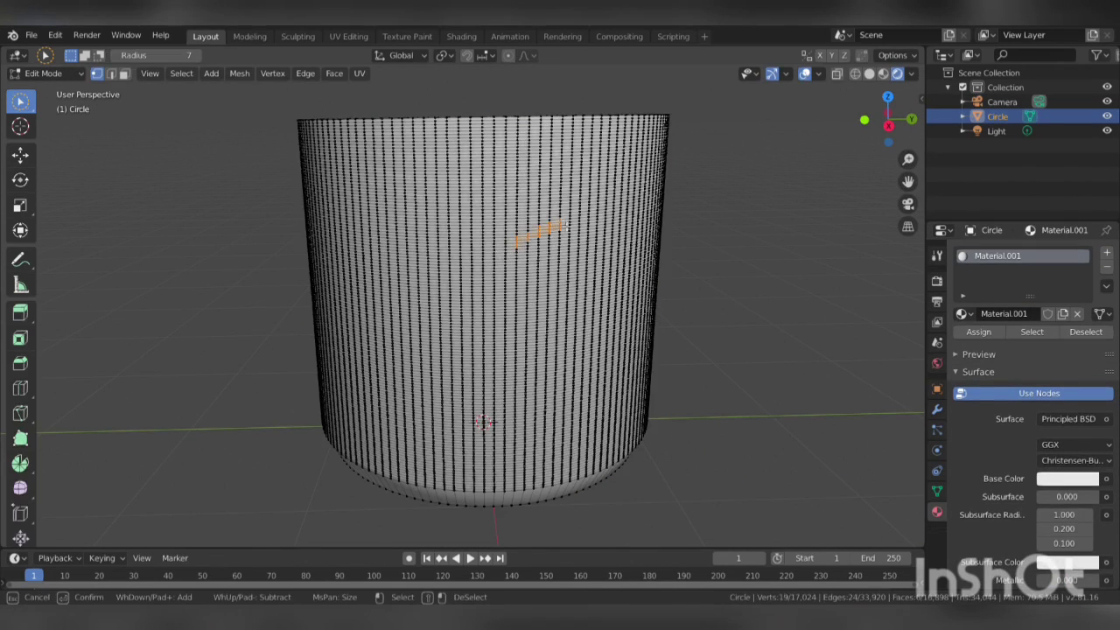
{"action": "left_click", "coordinate": [123, 73]}
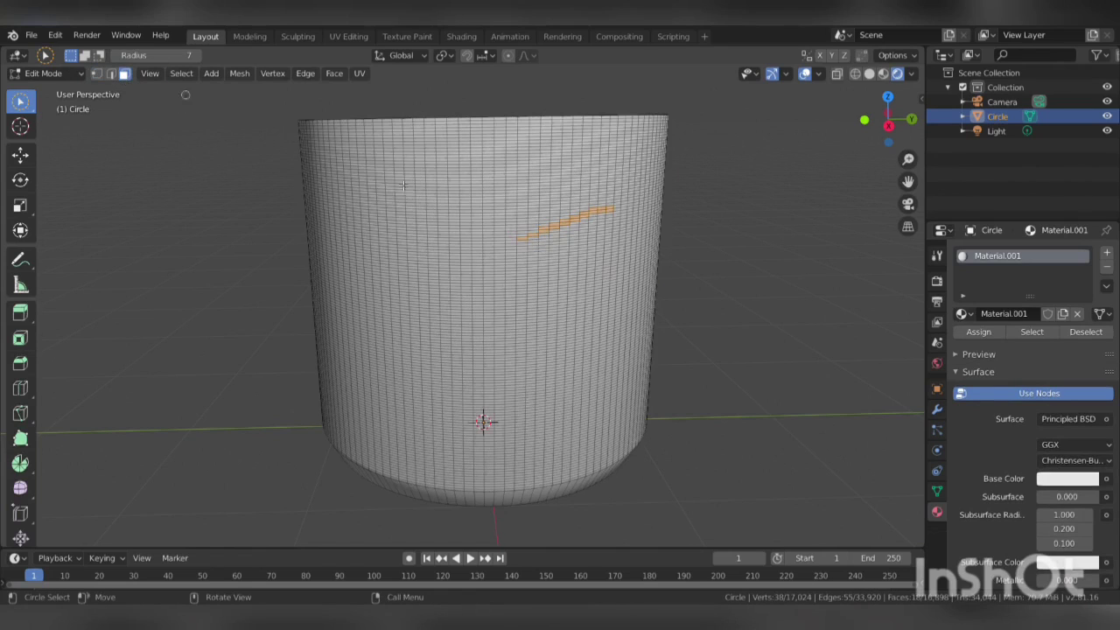
{"action": "left_click_drag", "start_coordinate": [526, 247], "coordinate": [602, 211]}
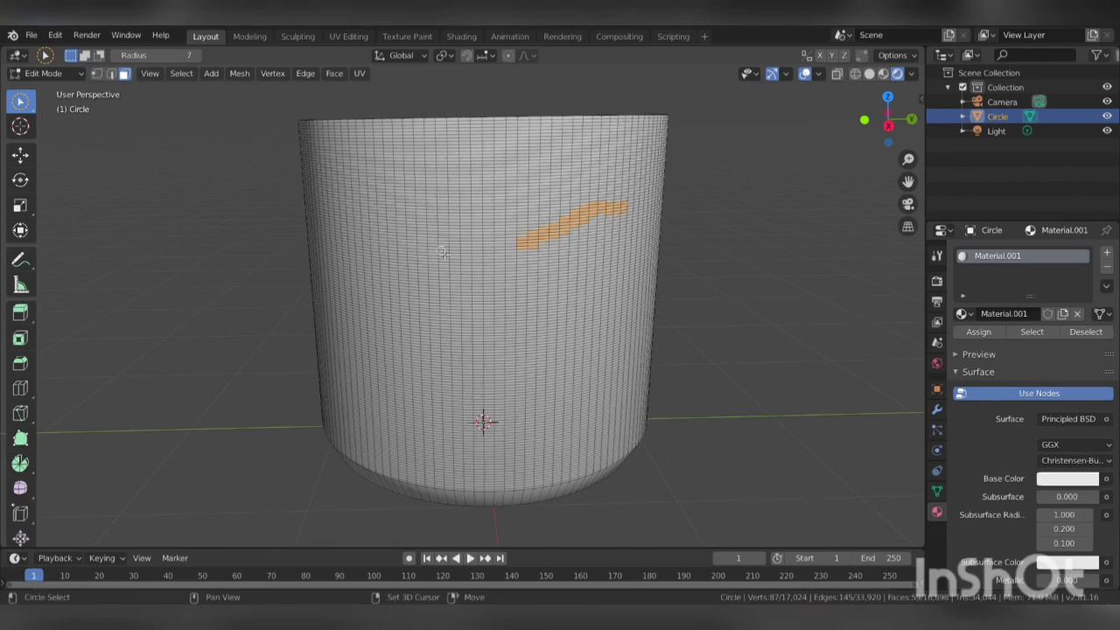
{"action": "left_click_drag", "start_coordinate": [459, 248], "coordinate": [358, 226]}
{"action": "right_click", "coordinate": [403, 284]}
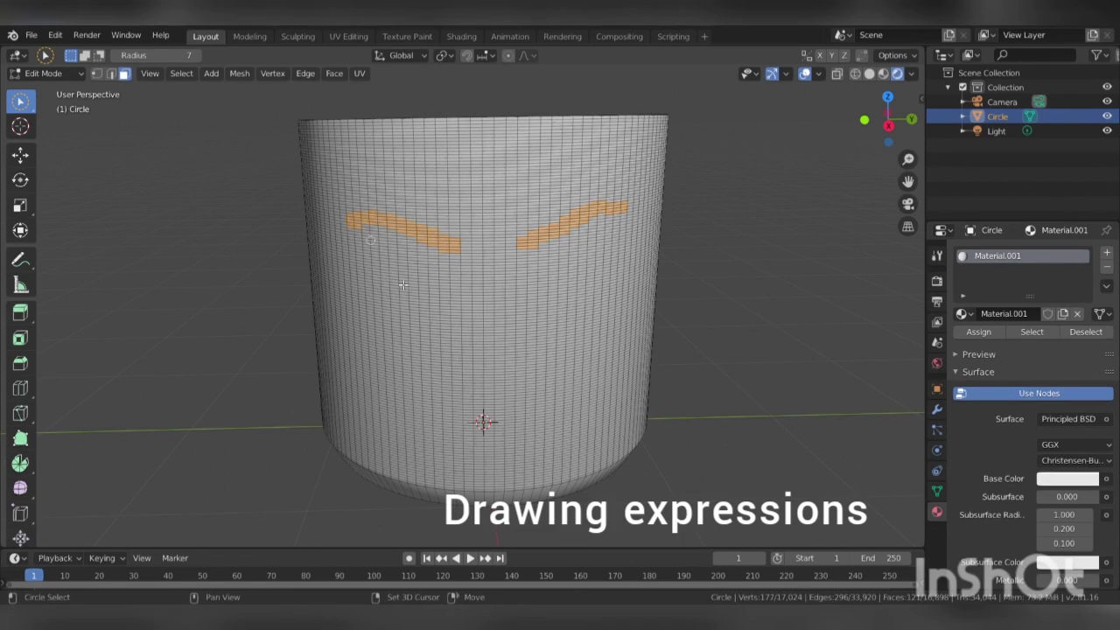
Extend both brows down into eyes and brush-select the frowning mouth faces
{"action": "left_click_drag", "start_coordinate": [395, 235], "coordinate": [422, 269]}
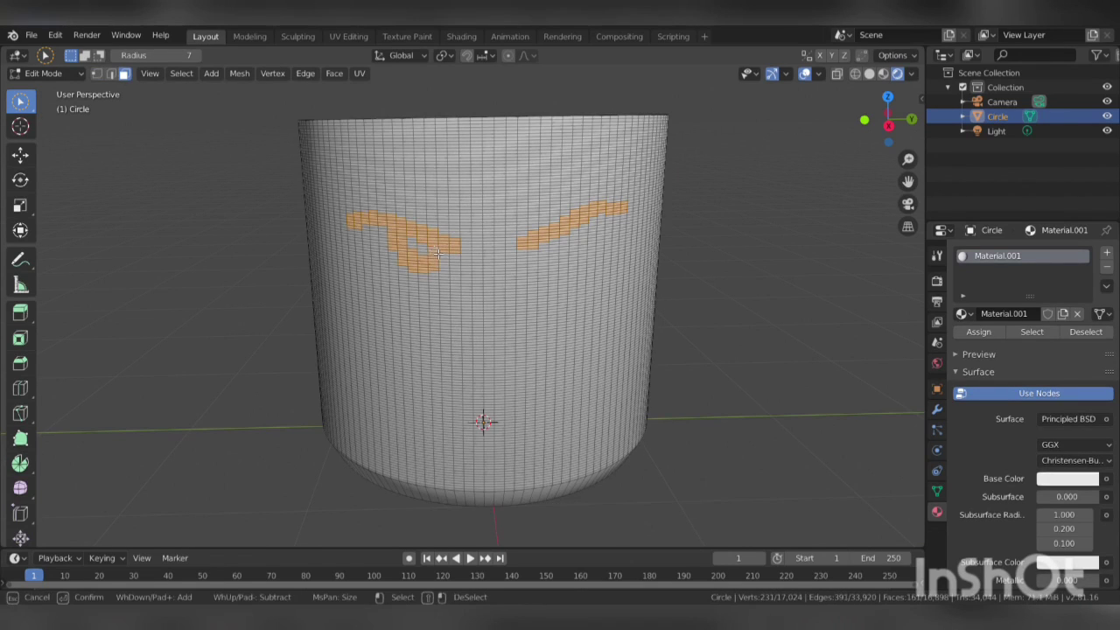
{"action": "right_click", "coordinate": [410, 243]}
{"action": "left_click_drag", "start_coordinate": [541, 247], "coordinate": [573, 263]}
{"action": "right_click", "coordinate": [570, 259]}
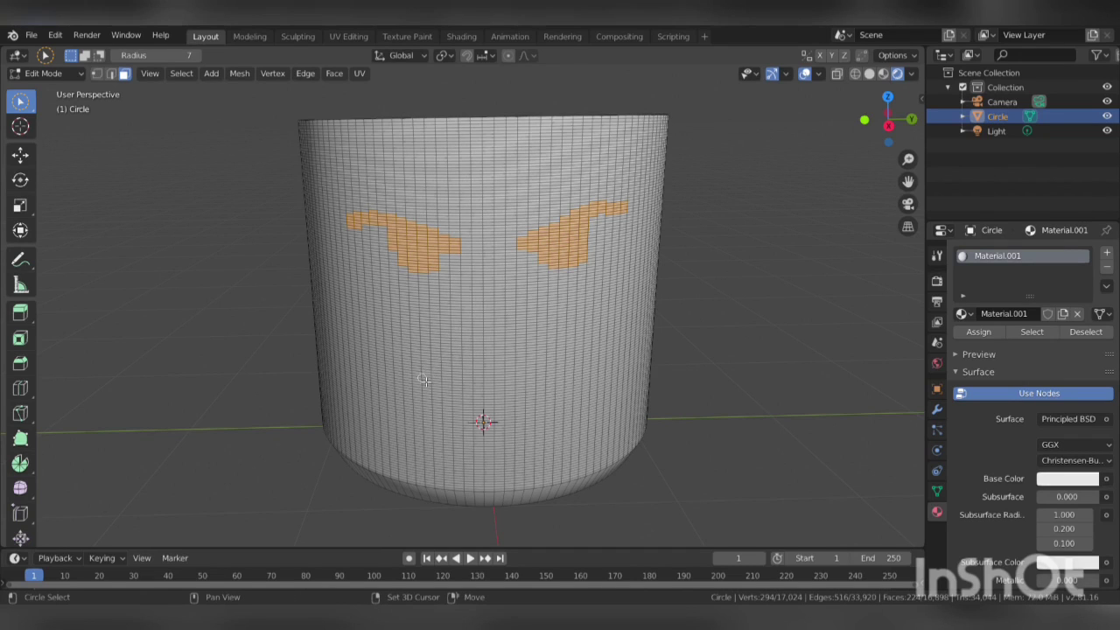
{"action": "key", "text": "c"}
{"action": "mouse_move", "coordinate": [423, 380]}
{"action": "left_mouse_down"}
{"action": "mouse_move", "coordinate": [468, 359]}
{"action": "mouse_move", "coordinate": [569, 385]}
{"action": "left_mouse_up"}
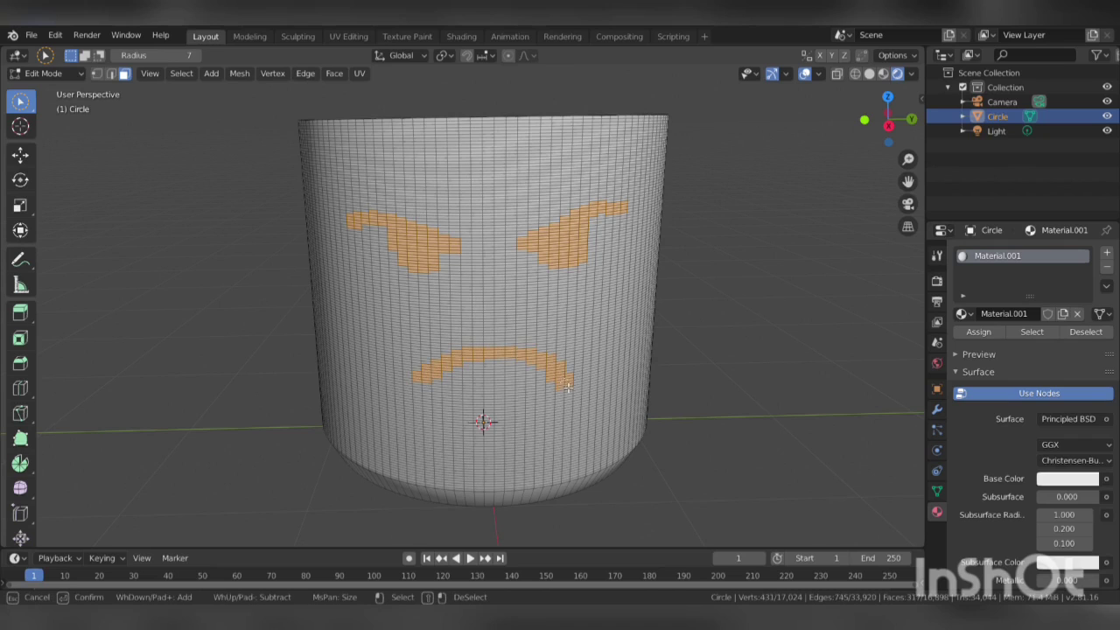
{"action": "right_click", "coordinate": [569, 385]}
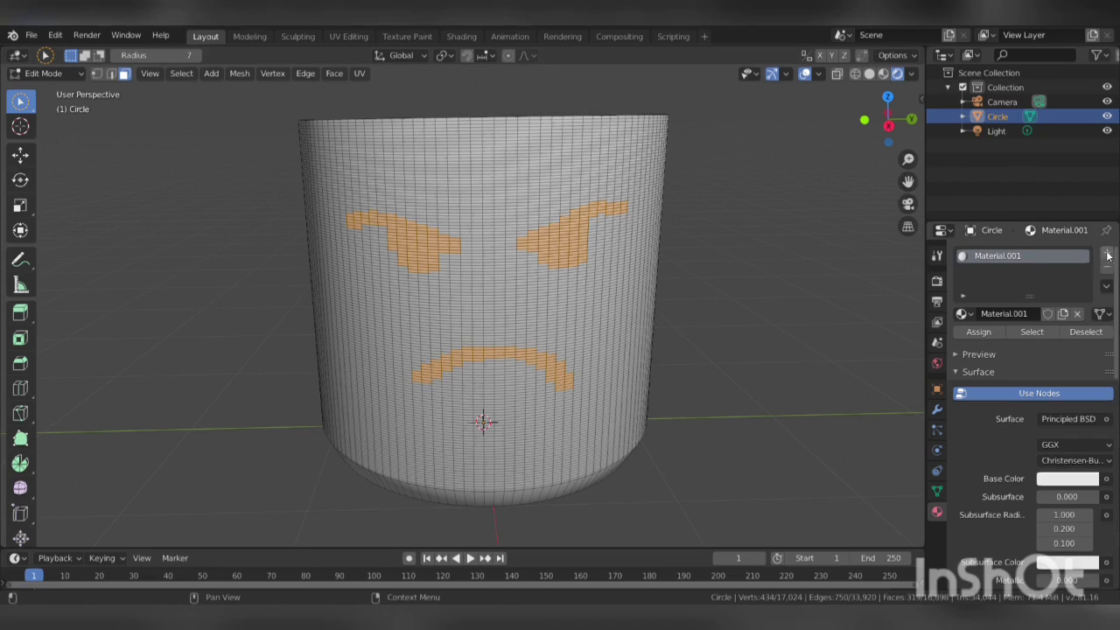
Create Material.002 with a black base colour and preview the face in Object Mode
{"action": "left_click", "coordinate": [1107, 252]}
{"action": "left_click", "coordinate": [1013, 342]}
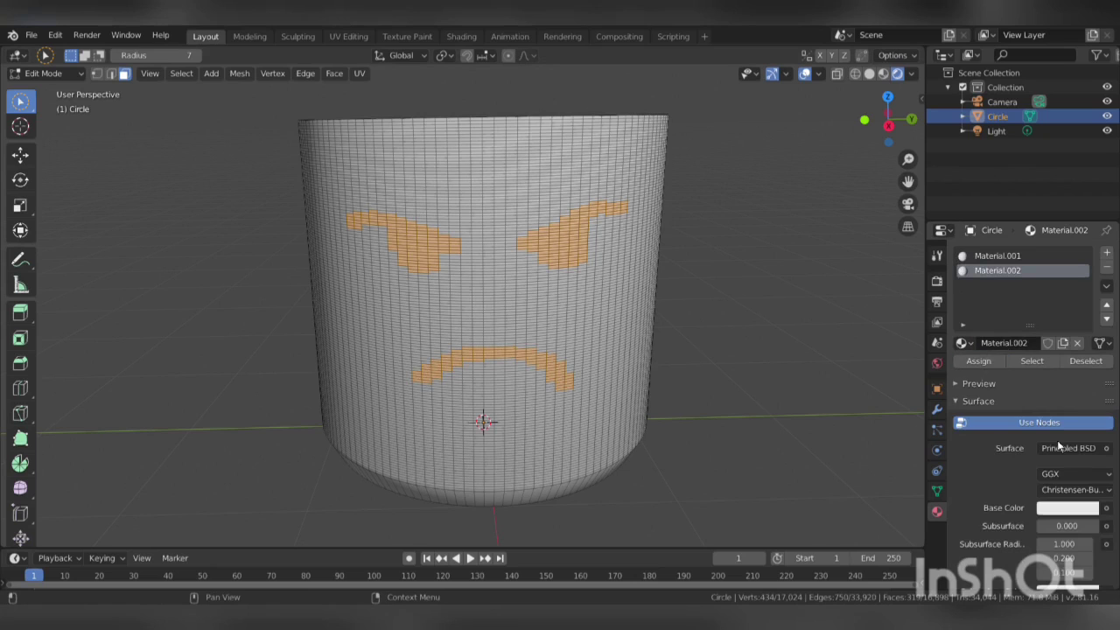
{"action": "left_click", "coordinate": [1087, 510]}
{"action": "left_click_drag", "start_coordinate": [1087, 308], "coordinate": [1088, 403]}
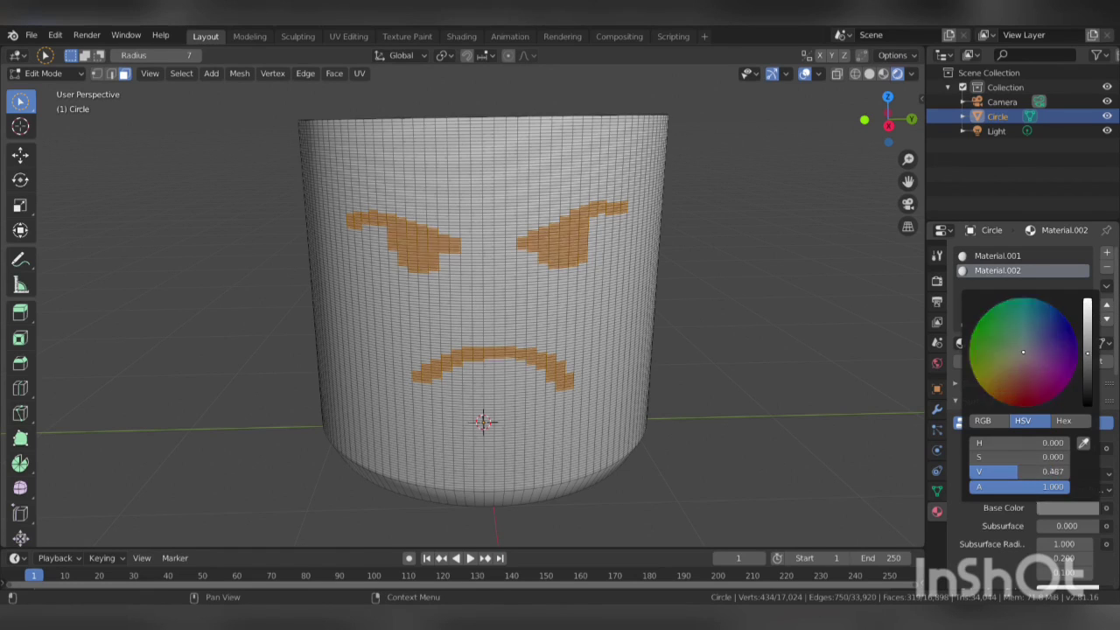
{"action": "key", "text": "Tab"}
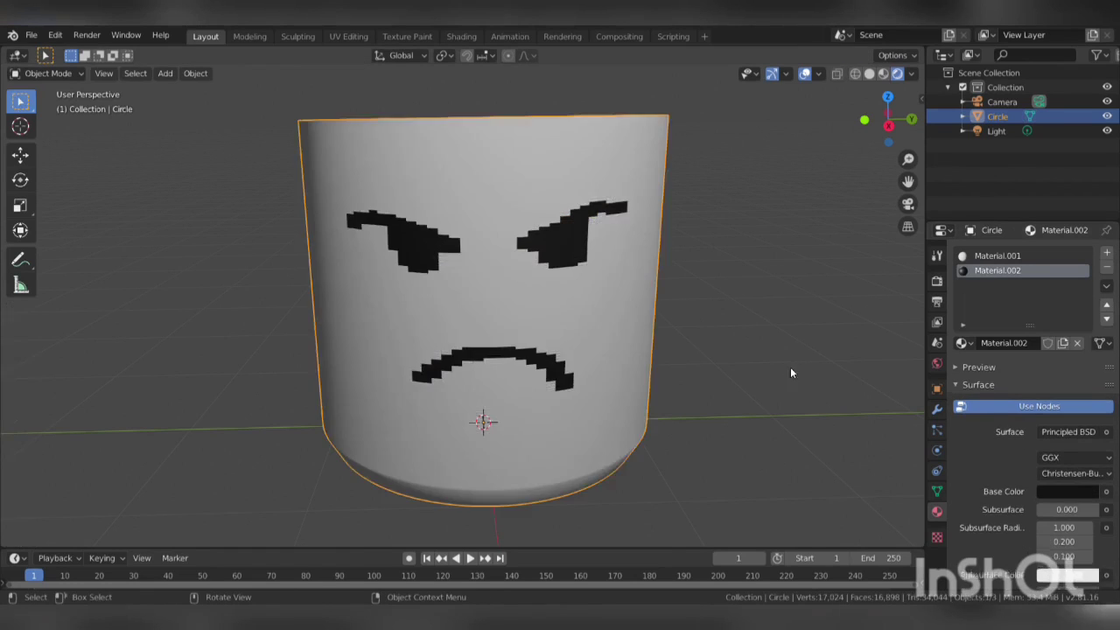
{"action": "scroll", "coordinate": [770, 371], "scroll_direction": "down", "scroll_amount": 3}
{"action": "middle_click_drag", "start_coordinate": [624, 405], "coordinate": [645, 399]}
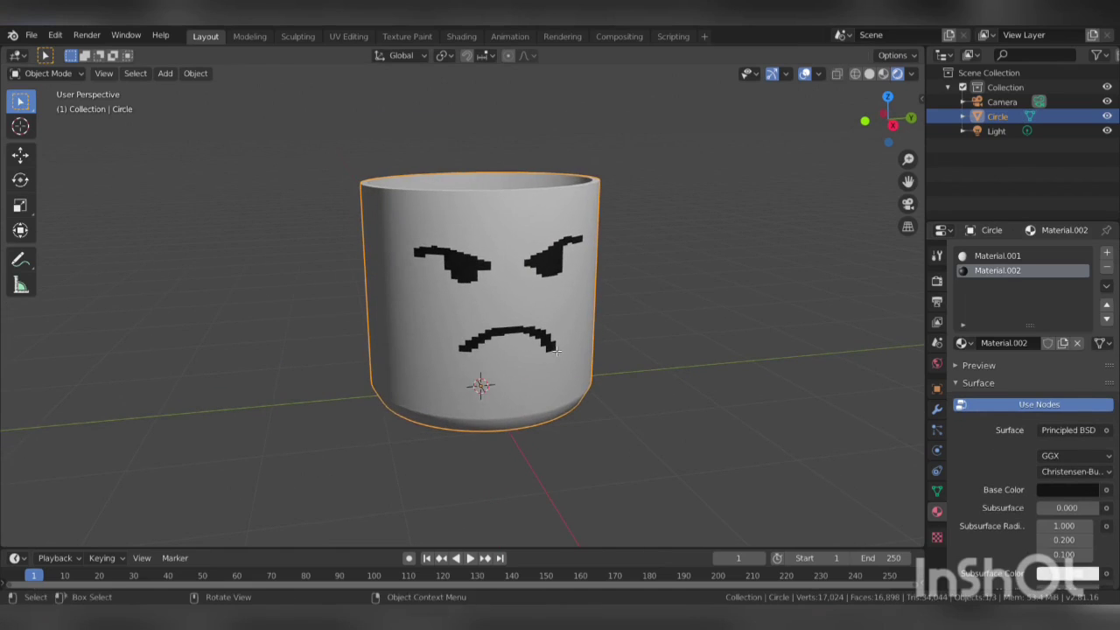
Select the faces inside both eyes and assign them the white Material.001
{"action": "key", "text": "Tab"}
{"action": "left_click_drag", "start_coordinate": [553, 264], "coordinate": [548, 264]}
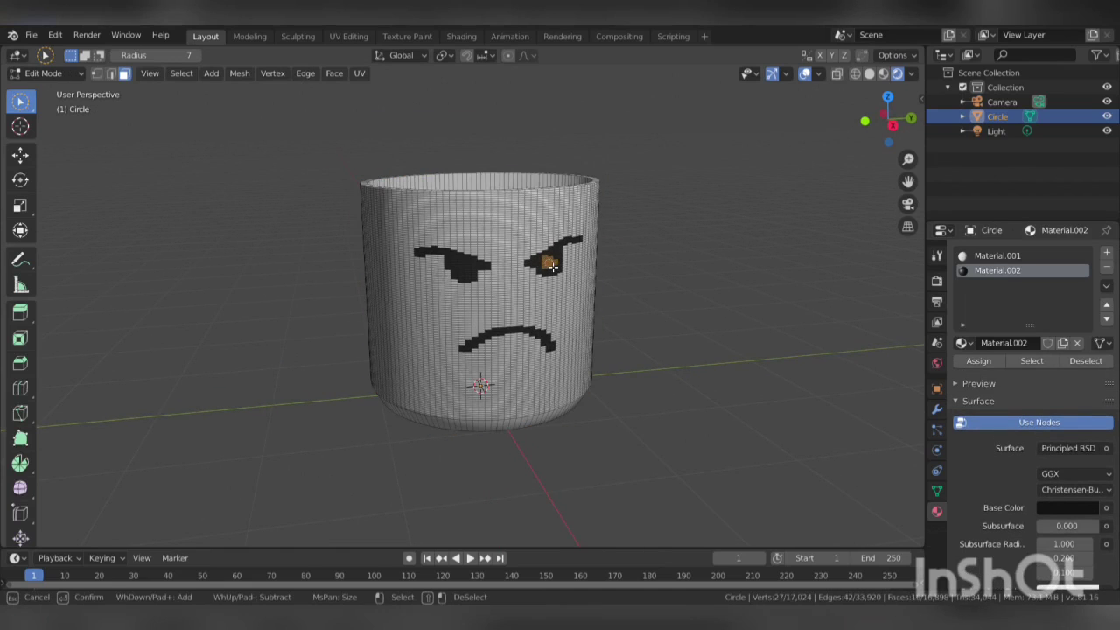
{"action": "right_click", "coordinate": [551, 266]}
{"action": "left_click_drag", "start_coordinate": [457, 267], "coordinate": [469, 276]}
{"action": "right_click", "coordinate": [469, 275]}
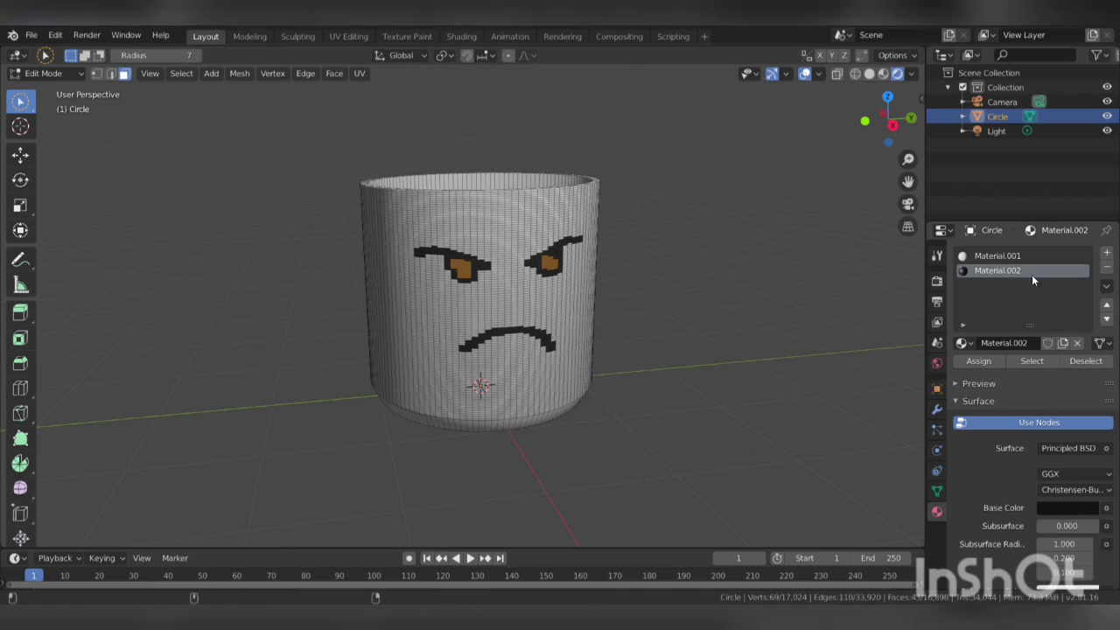
{"action": "left_click", "coordinate": [997, 255]}
{"action": "left_click", "coordinate": [978, 361]}
{"action": "key", "text": "alt+a"}
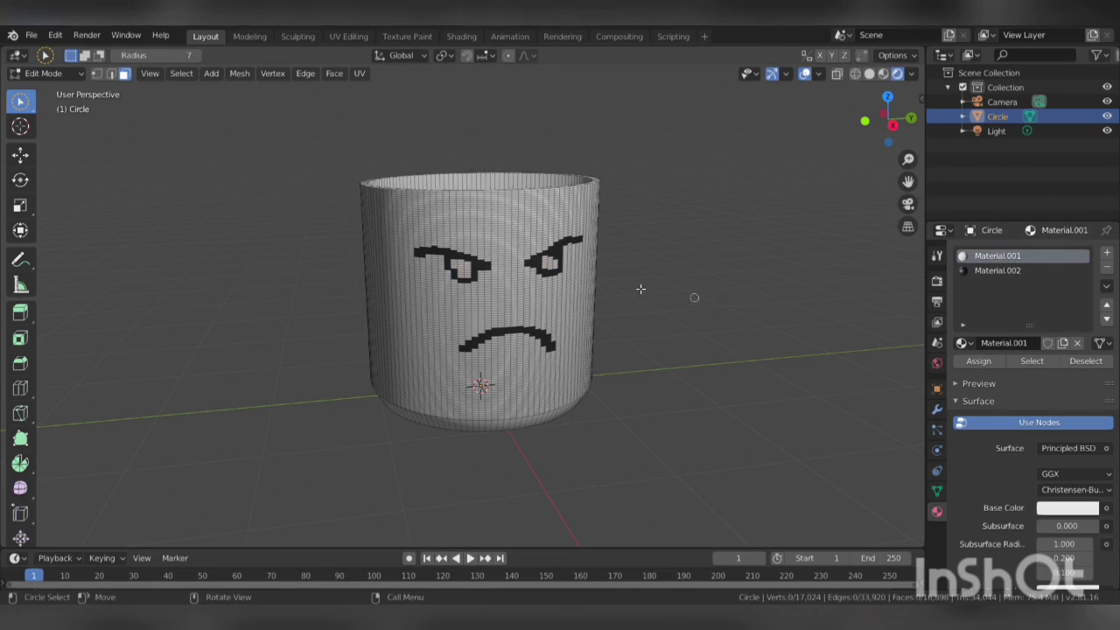
Brush-select small pupil patches in the left and right eyes
{"action": "scroll", "coordinate": [482, 259], "scroll_direction": "up", "scroll_amount": 1}
{"action": "scroll", "coordinate": [482, 259], "scroll_direction": "up", "scroll_amount": 2}
{"action": "left_click_drag", "start_coordinate": [467, 251], "coordinate": [471, 253]}
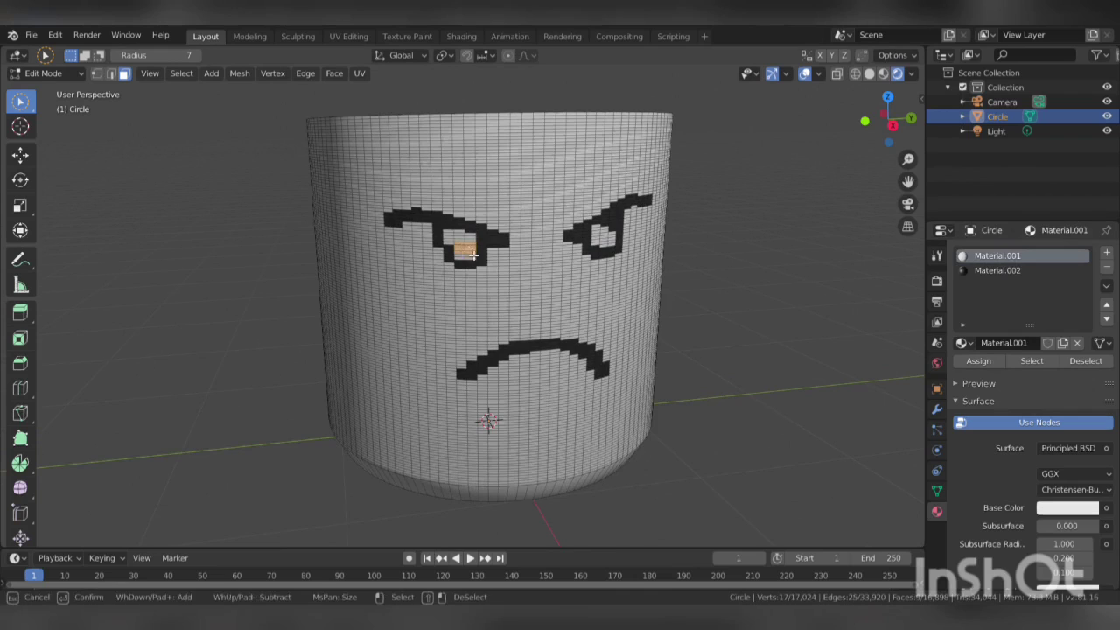
{"action": "right_click", "coordinate": [471, 251]}
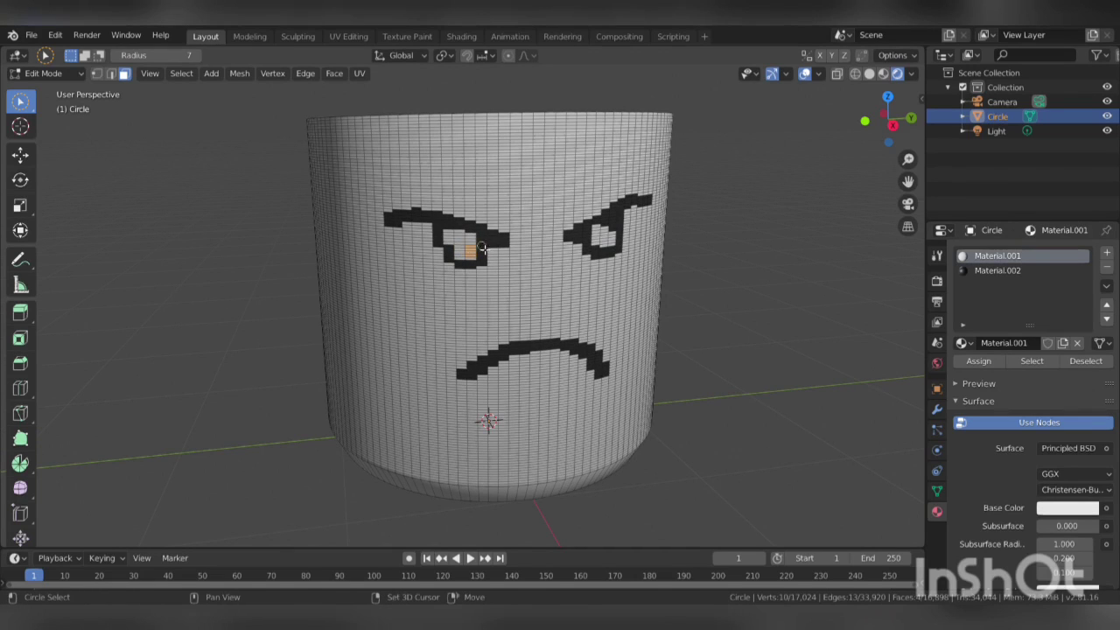
{"action": "key", "text": "c"}
{"action": "left_click", "coordinate": [602, 240]}
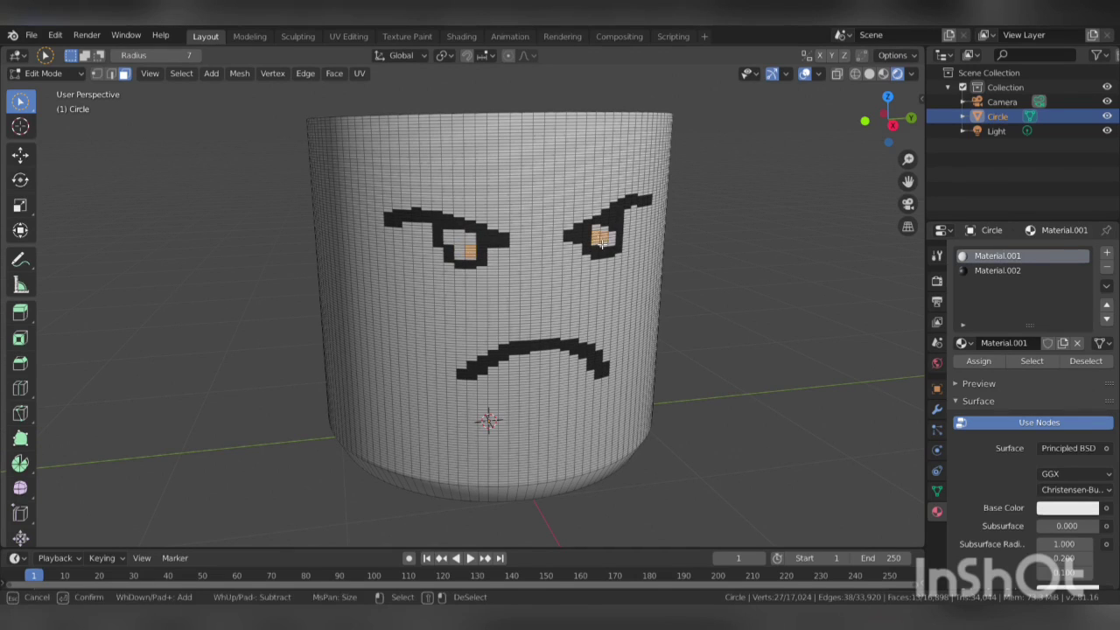
{"action": "right_click", "coordinate": [601, 244]}
{"action": "left_click_drag", "start_coordinate": [598, 232], "coordinate": [604, 238]}
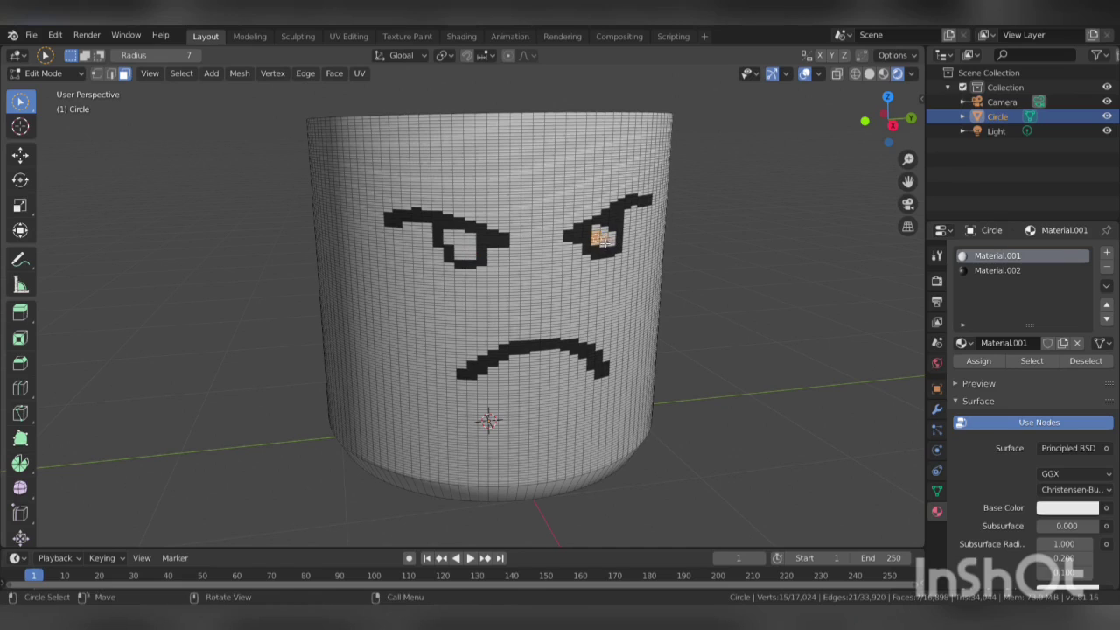
Assign the black Material.002 to both pupils and return to Object Mode
{"action": "left_click", "coordinate": [997, 270]}
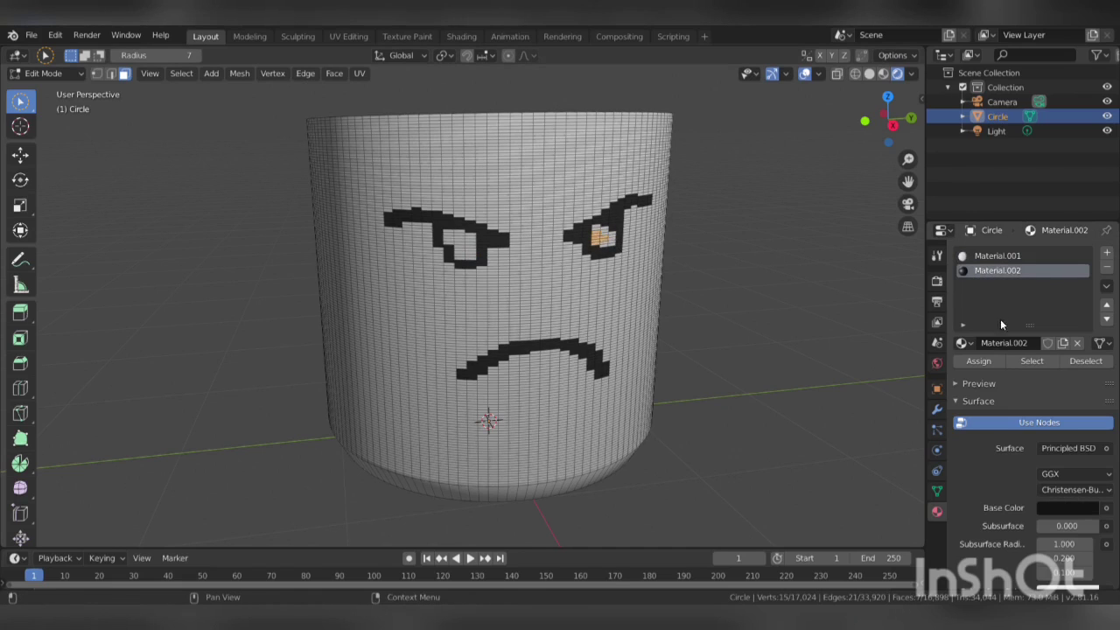
{"action": "left_click", "coordinate": [472, 248]}
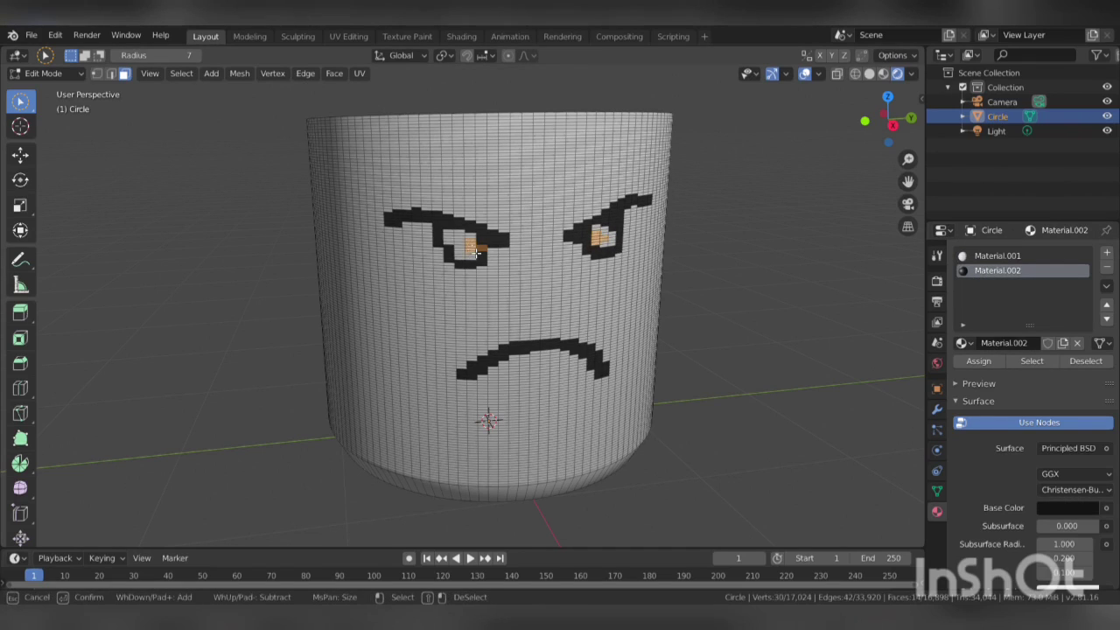
{"action": "left_click", "coordinate": [967, 361]}
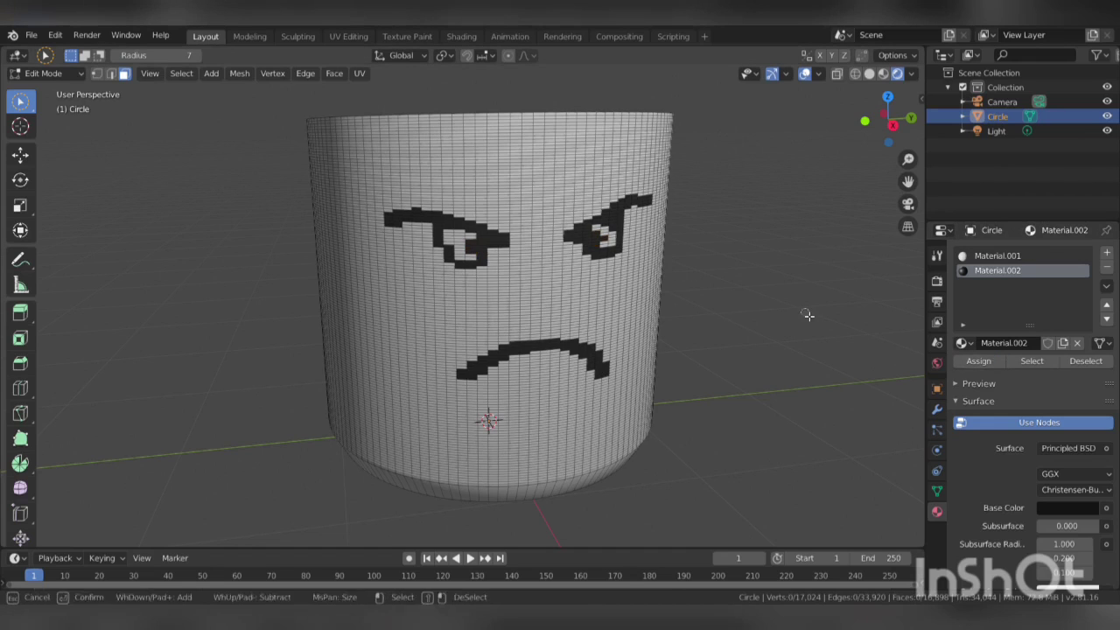
{"action": "key", "text": "Tab"}
{"action": "scroll", "coordinate": [805, 312], "scroll_direction": "down", "scroll_amount": 4}
Add a new 128-vertex circle mesh to the scene
{"action": "mouse_move", "coordinate": [654, 328]}
{"action": "middle_mouse_down"}
{"action": "mouse_move", "coordinate": [675, 344]}
{"action": "mouse_move", "coordinate": [586, 343]}
{"action": "middle_mouse_up"}
{"action": "scroll", "coordinate": [676, 338], "scroll_direction": "down", "scroll_amount": 4}
{"action": "scroll", "coordinate": [586, 344], "scroll_direction": "up", "scroll_amount": 3}
{"action": "scroll", "coordinate": [589, 353], "scroll_direction": "up", "scroll_amount": 1}
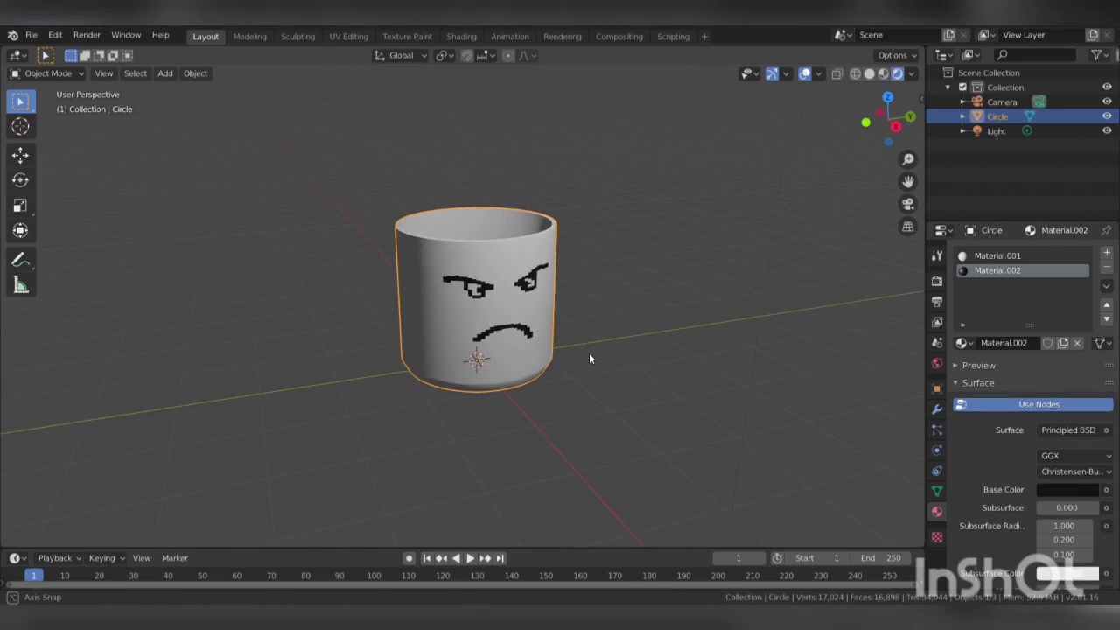
{"action": "scroll", "coordinate": [589, 352], "scroll_direction": "up", "scroll_amount": 1}
{"action": "scroll", "coordinate": [595, 356], "scroll_direction": "up", "scroll_amount": 1}
{"action": "scroll", "coordinate": [588, 356], "scroll_direction": "up", "scroll_amount": 1}
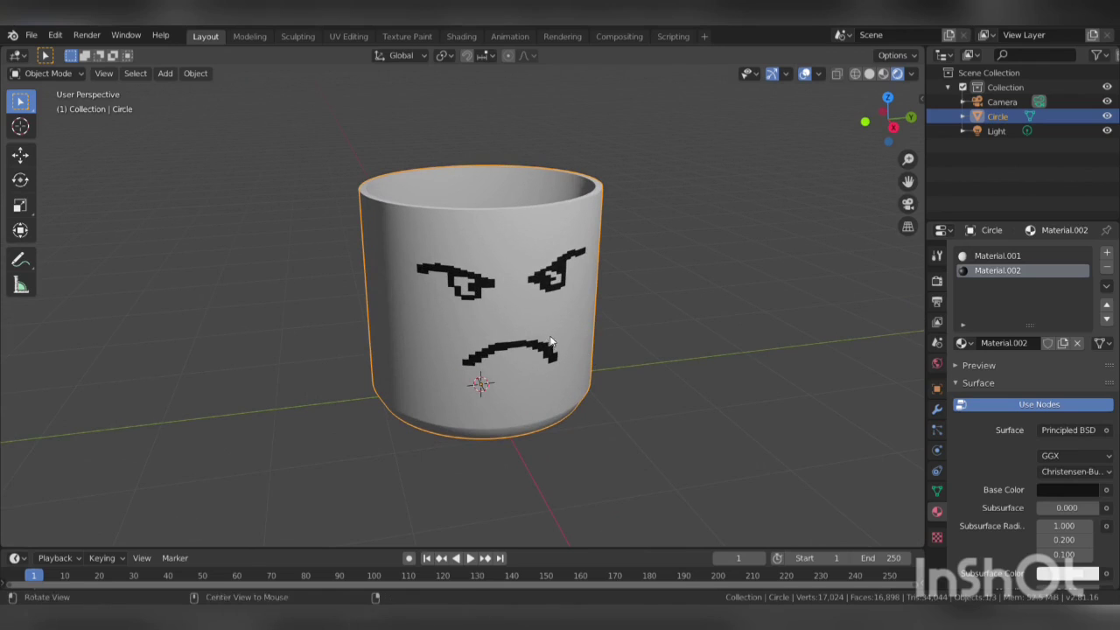
{"action": "middle_click_drag", "start_coordinate": [602, 341], "coordinate": [565, 338]}
{"action": "key", "text": "shift+a"}
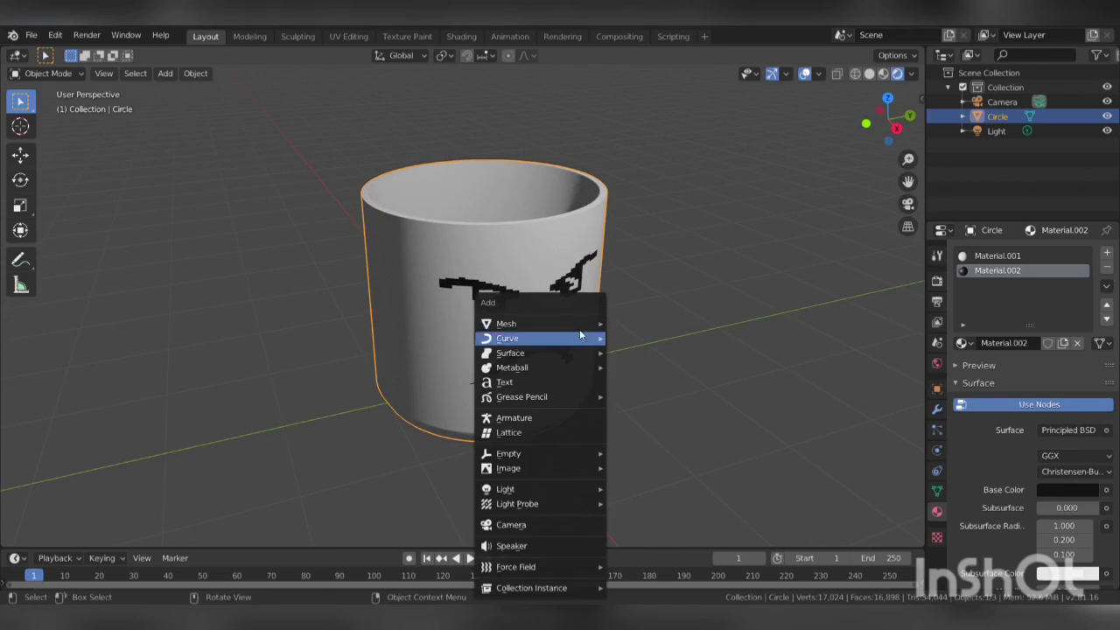
{"action": "left_click", "coordinate": [640, 353]}
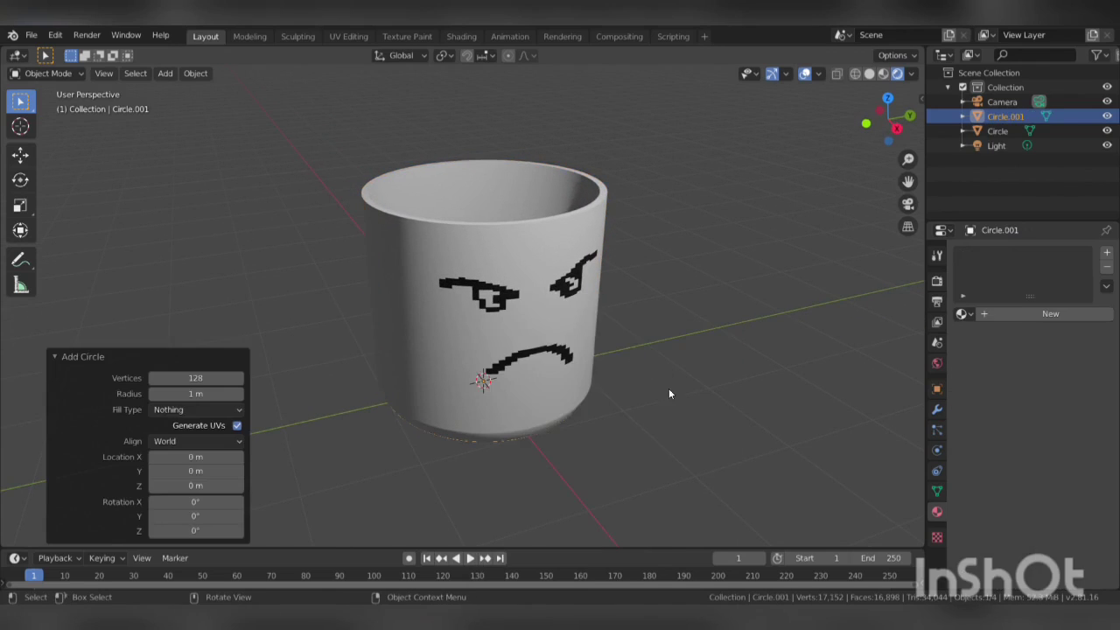
Rotate the circle 90° about Y to stand it upright and raise it 0.904 m
{"action": "middle_click_drag", "start_coordinate": [668, 393], "coordinate": [636, 376]}
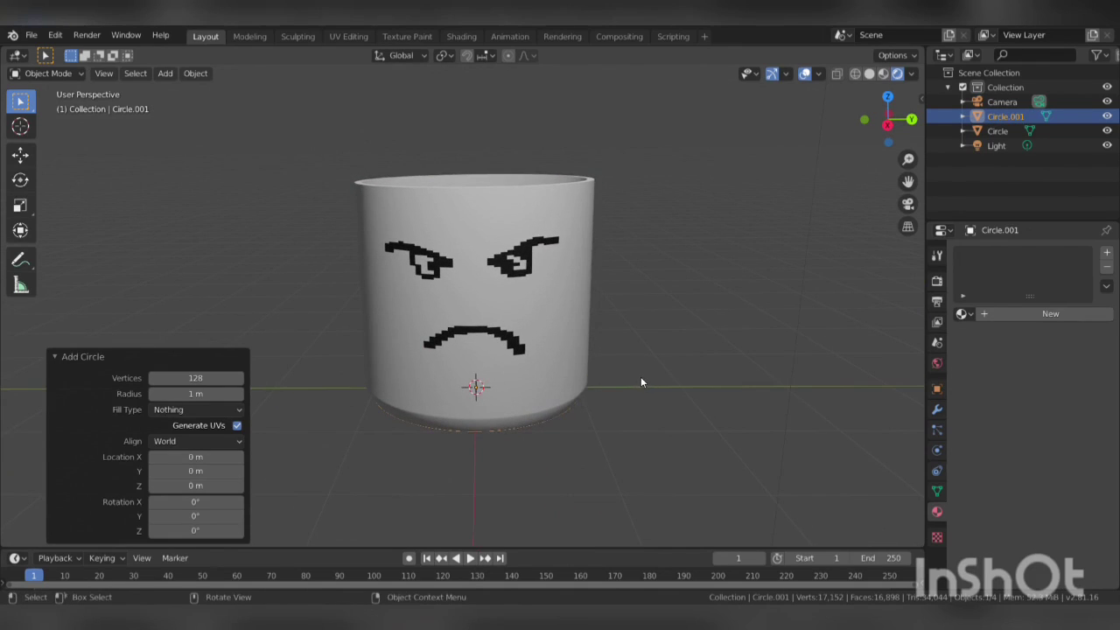
{"action": "type", "text": "ry"}
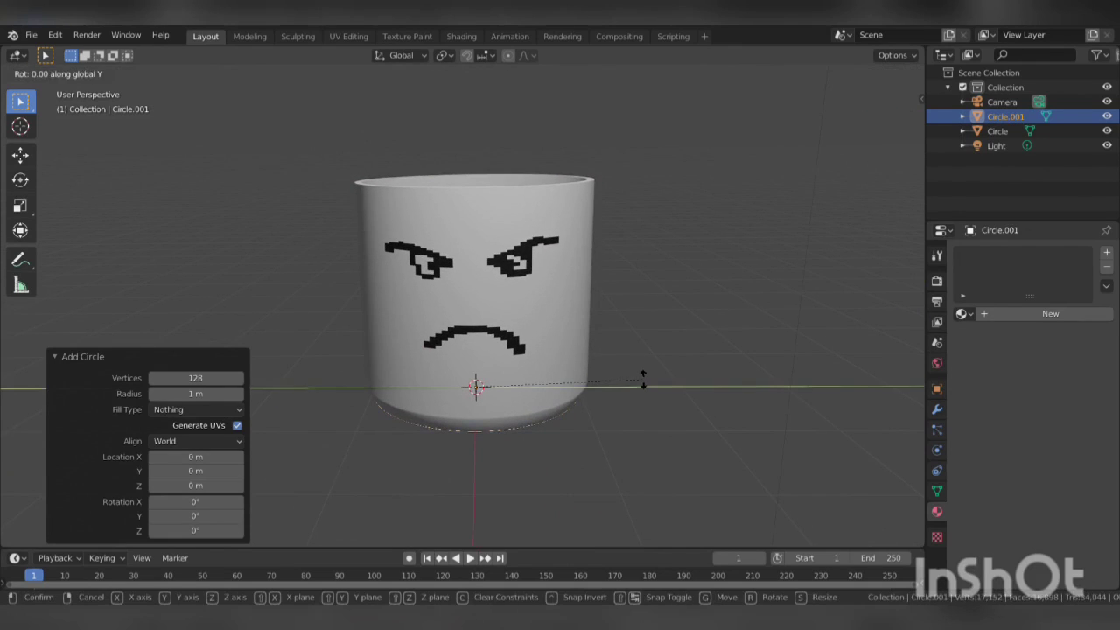
{"action": "type", "text": "90"}
{"action": "key", "text": "Return"}
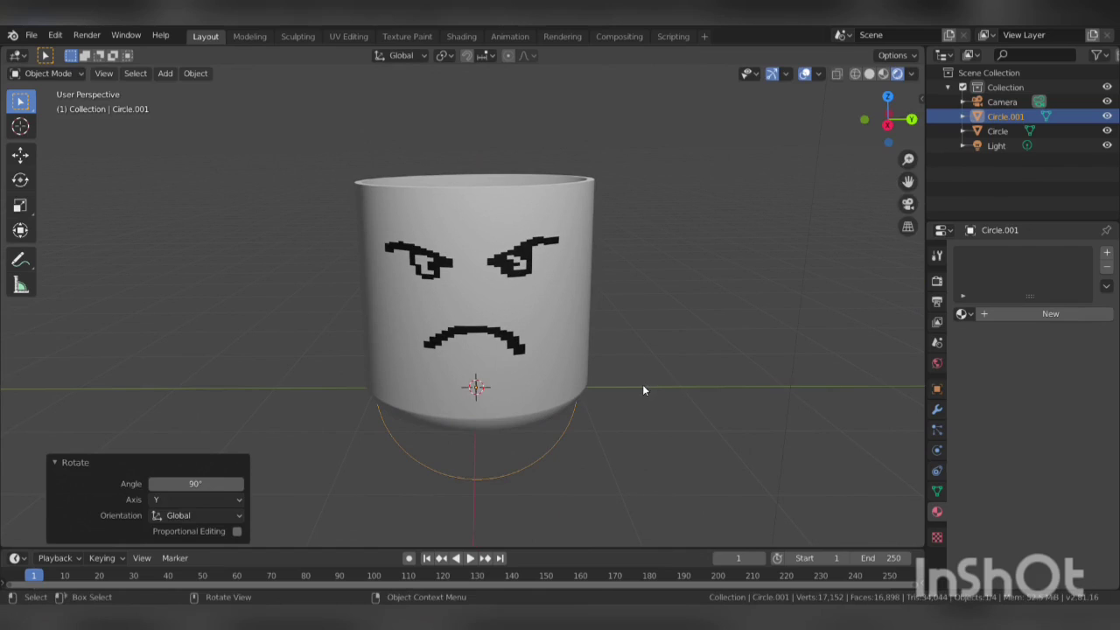
{"action": "key", "text": "g"}
{"action": "key", "text": "z"}
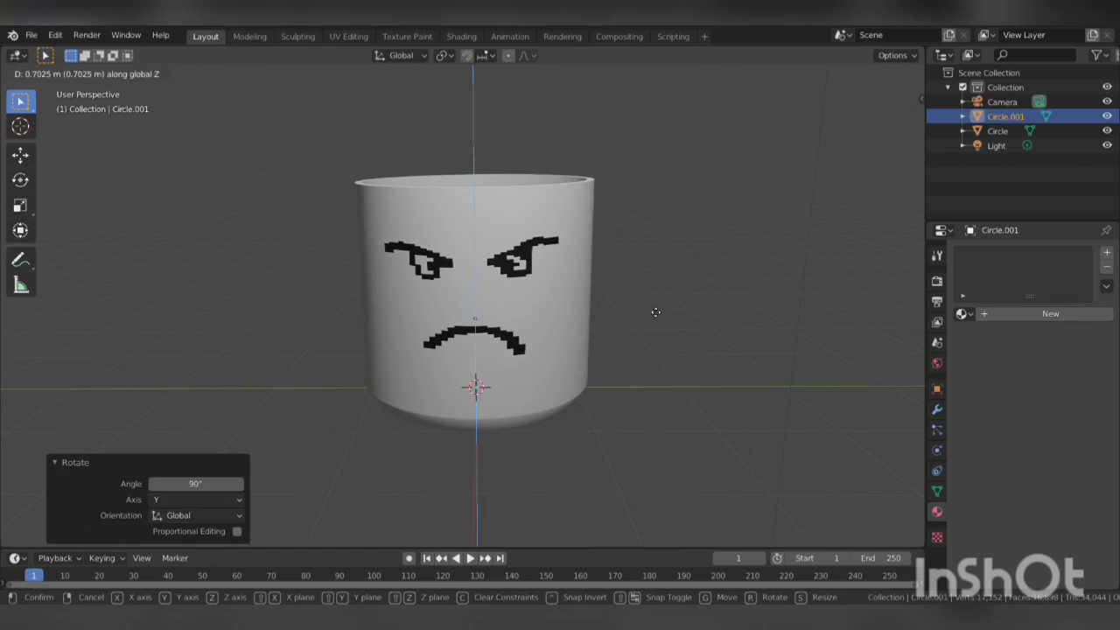
{"action": "left_click", "coordinate": [651, 301]}
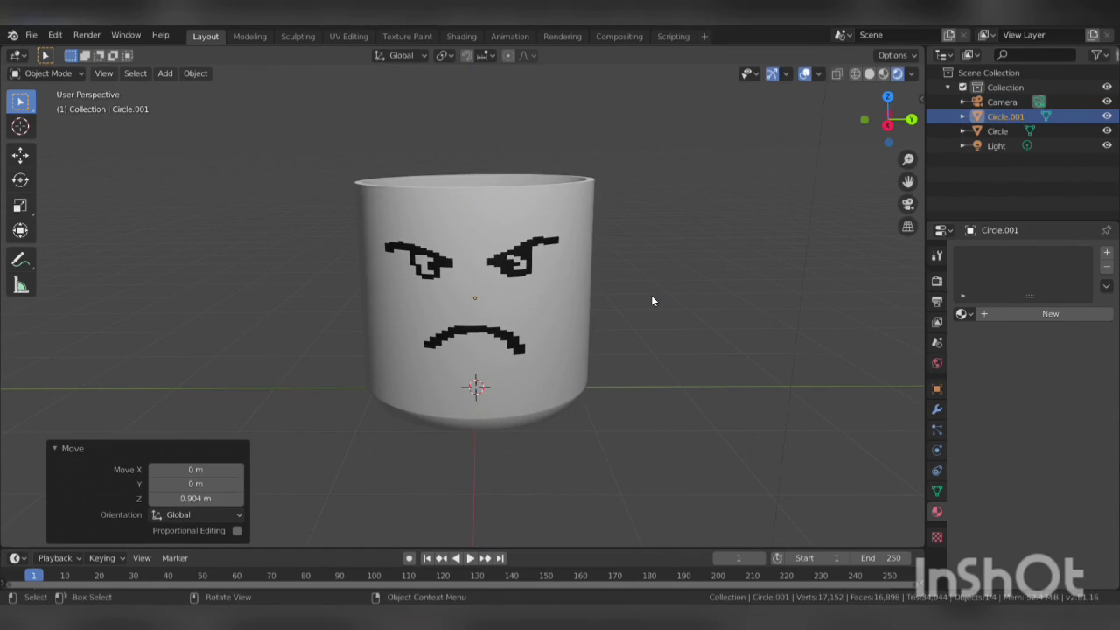
Slide the circle beside the mug, squash it to 0.752 on Z, then scale it to 0.785
{"action": "key", "text": "KP_3"}
{"action": "key", "text": "g"}
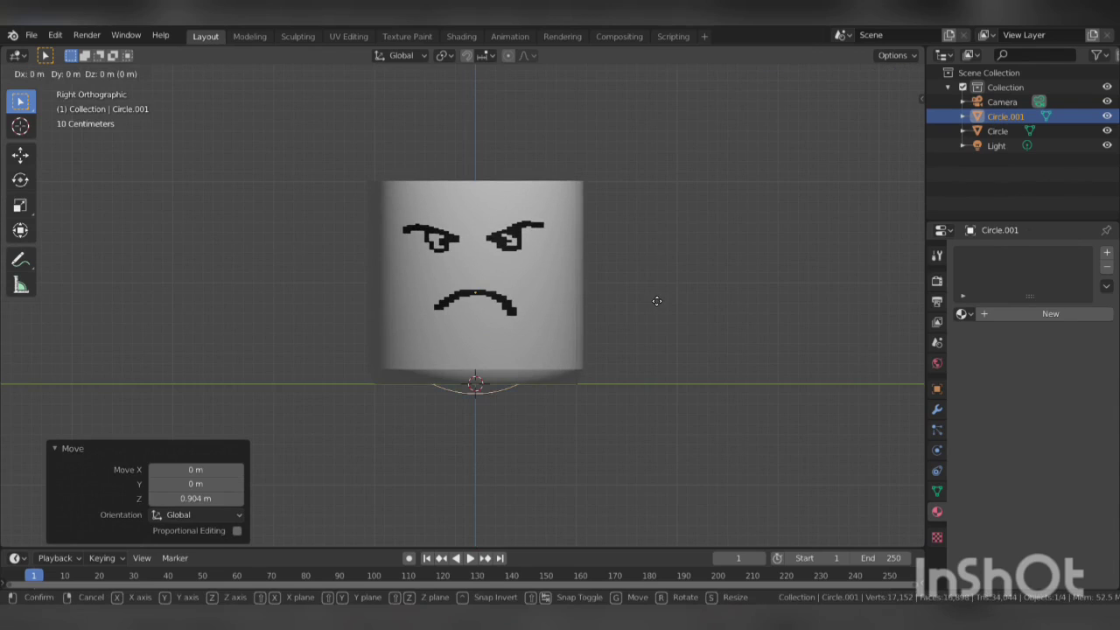
{"action": "key", "text": "y"}
{"action": "left_click", "coordinate": [528, 285]}
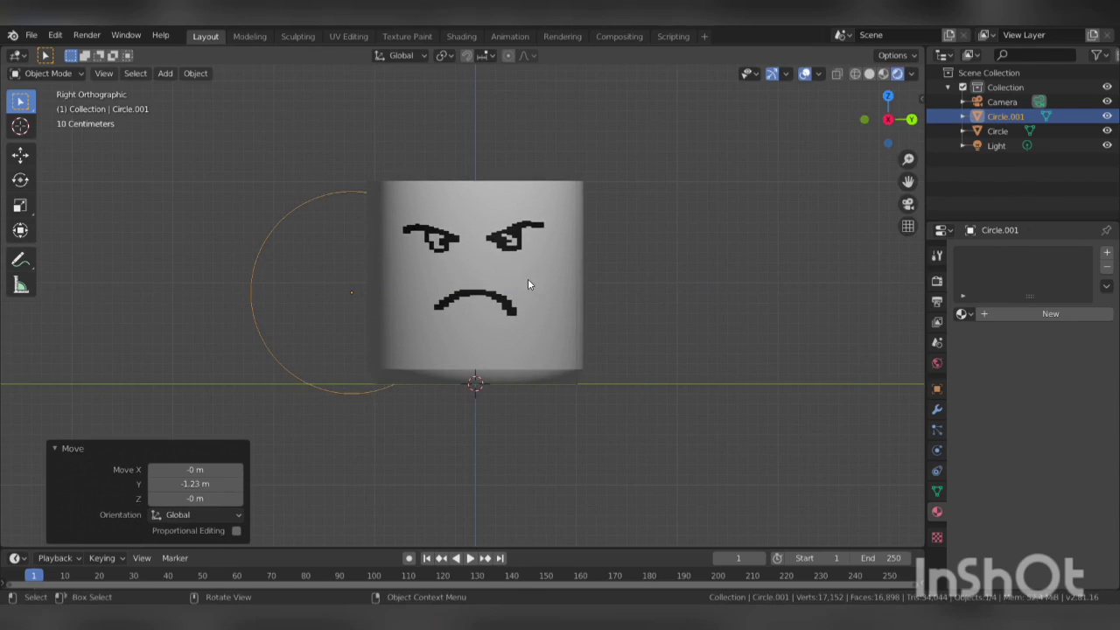
{"action": "key", "text": "s"}
{"action": "key", "text": "z"}
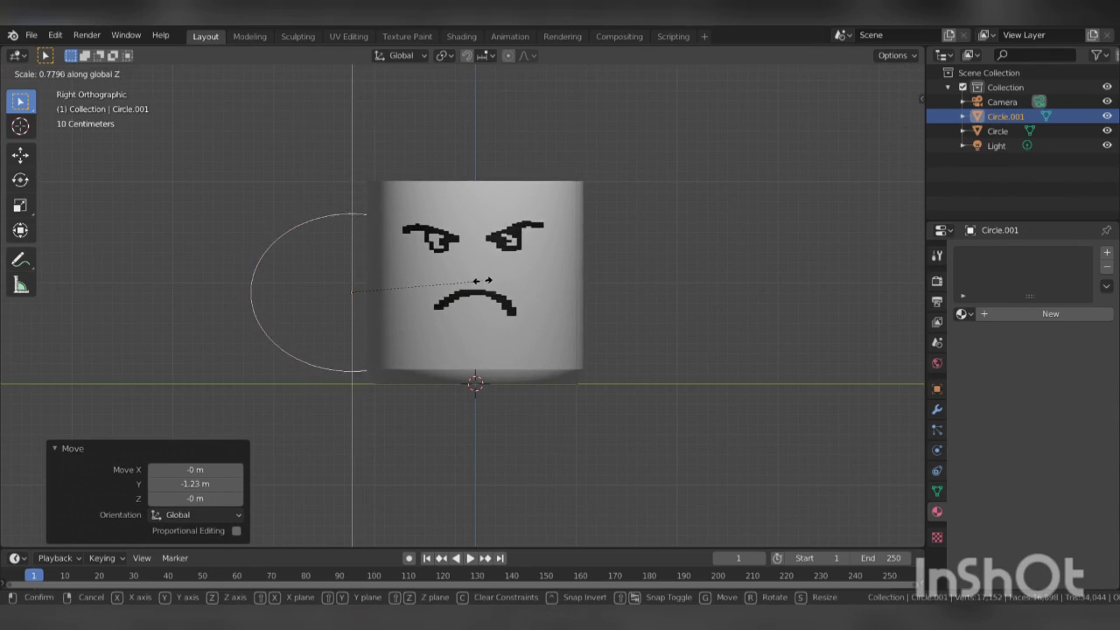
{"action": "left_click", "coordinate": [477, 281]}
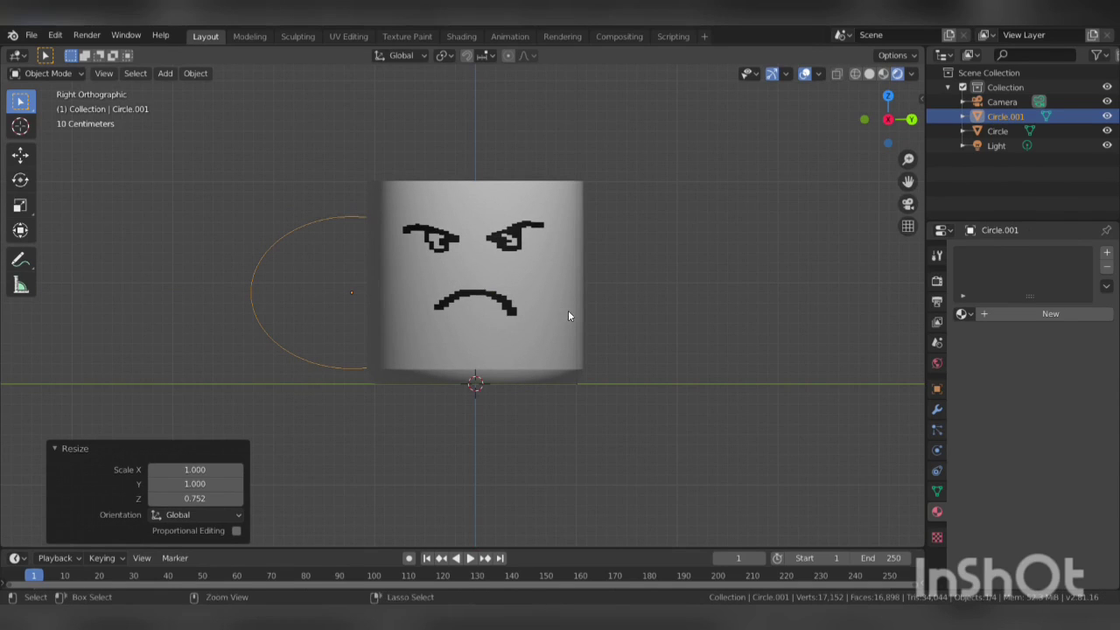
{"action": "key", "text": "s"}
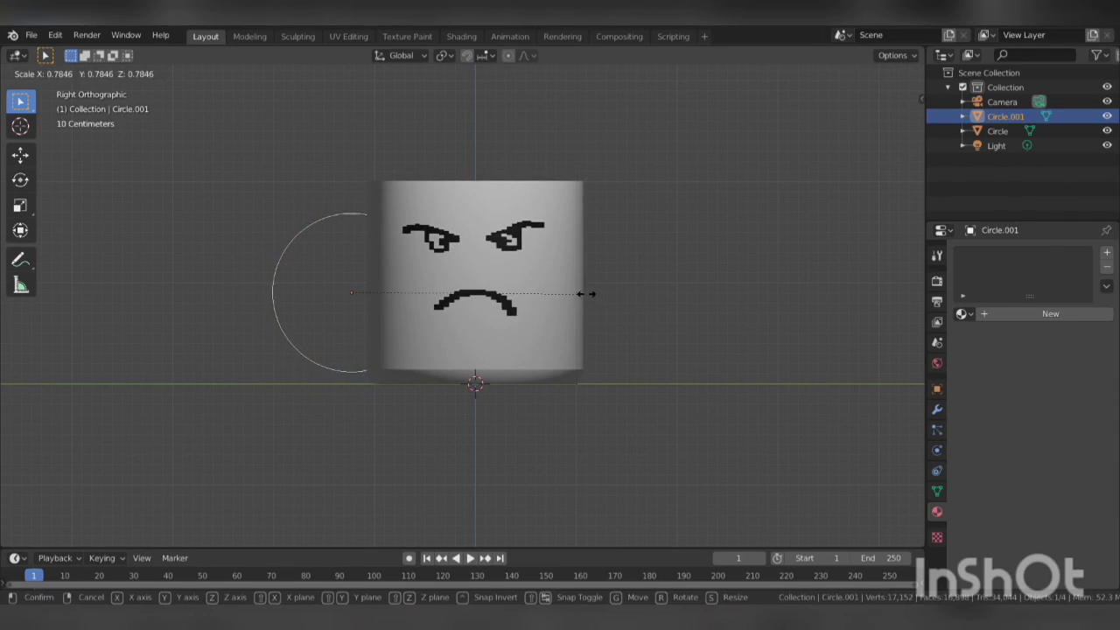
{"action": "left_click", "coordinate": [586, 294]}
Raise the circle a further 0.139 m and select the mug body
{"action": "mouse_move", "coordinate": [590, 383]}
{"action": "middle_mouse_down"}
{"action": "mouse_move", "coordinate": [683, 413]}
{"action": "mouse_move", "coordinate": [611, 400]}
{"action": "middle_mouse_up"}
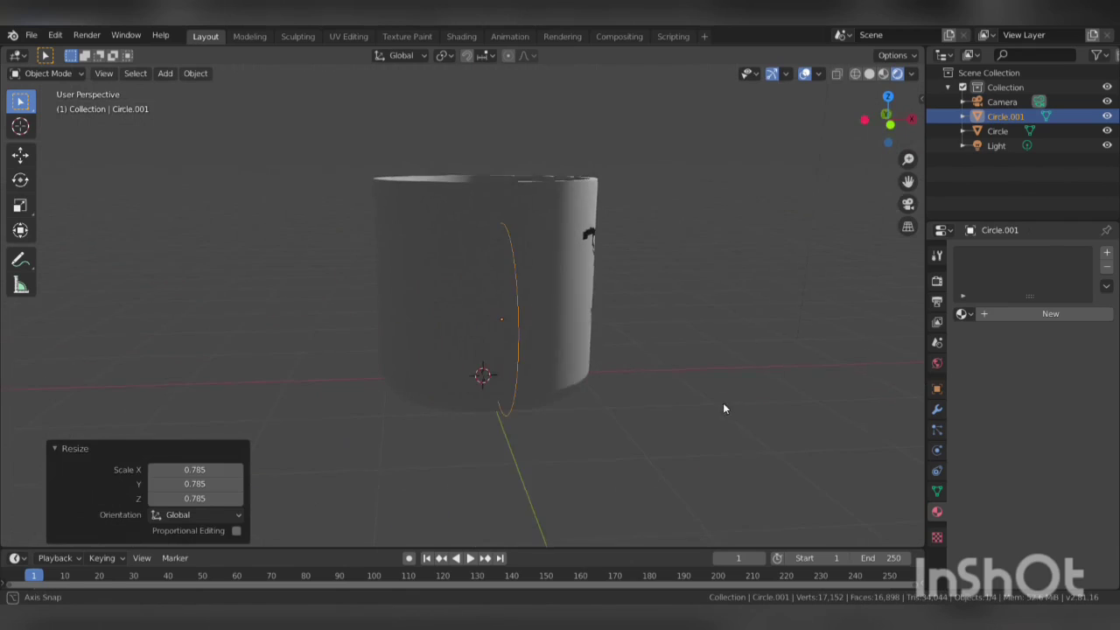
{"action": "key", "text": "KP_3"}
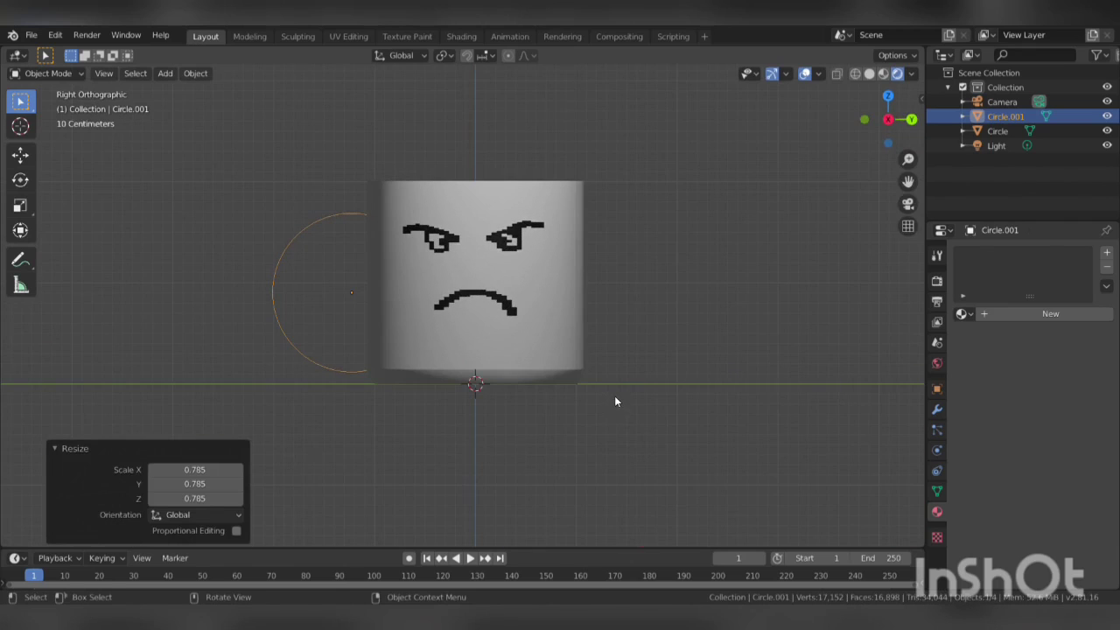
{"action": "key", "text": "g"}
{"action": "key", "text": "z"}
{"action": "left_click", "coordinate": [643, 390]}
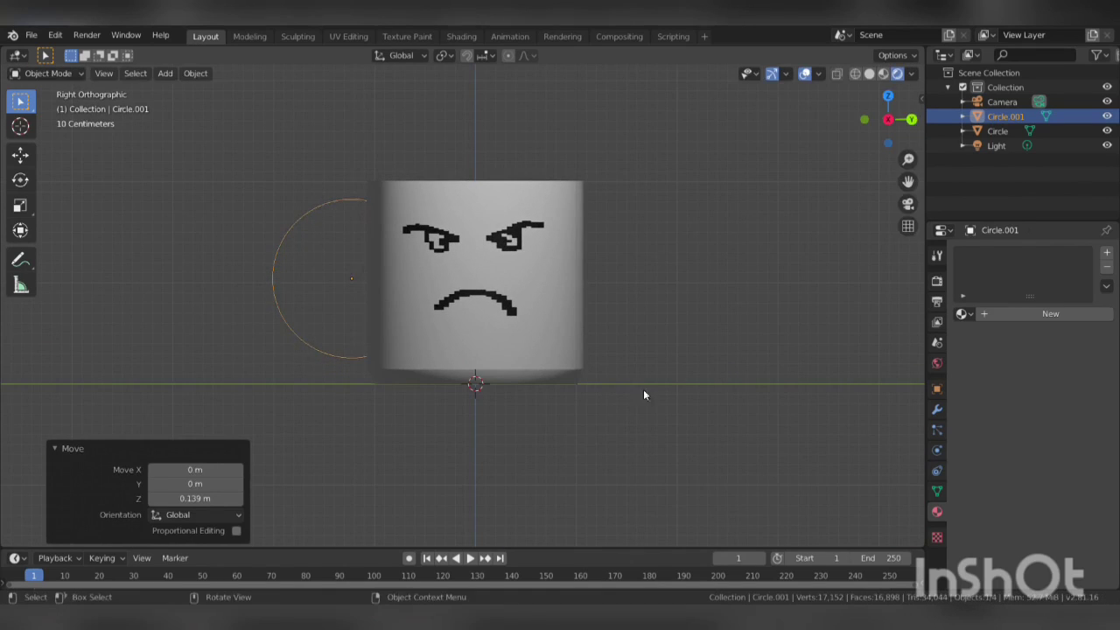
{"action": "mouse_move", "coordinate": [643, 389]}
{"action": "middle_mouse_down"}
{"action": "mouse_move", "coordinate": [618, 416]}
{"action": "mouse_move", "coordinate": [642, 418]}
{"action": "middle_mouse_up"}
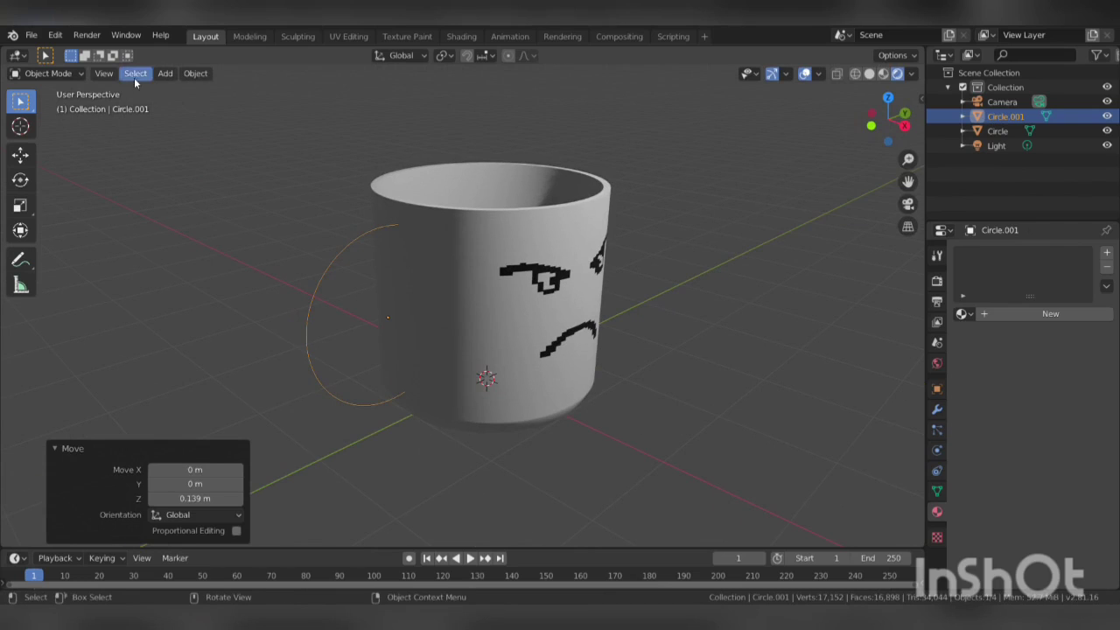
{"action": "left_click", "coordinate": [193, 77]}
{"action": "left_click", "coordinate": [452, 287]}
Hide the mug and delete Circle.001's right-half vertices to leave a 76-vertex arc, then unhide the mug
{"action": "key", "text": "h"}
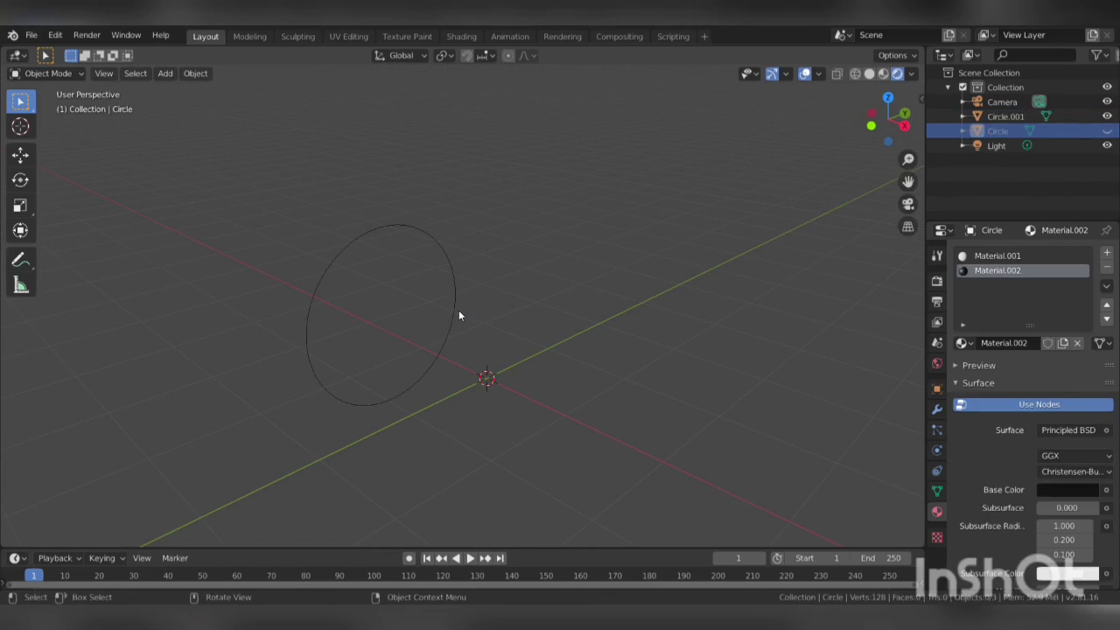
{"action": "left_click", "coordinate": [454, 323]}
{"action": "key", "text": "Tab"}
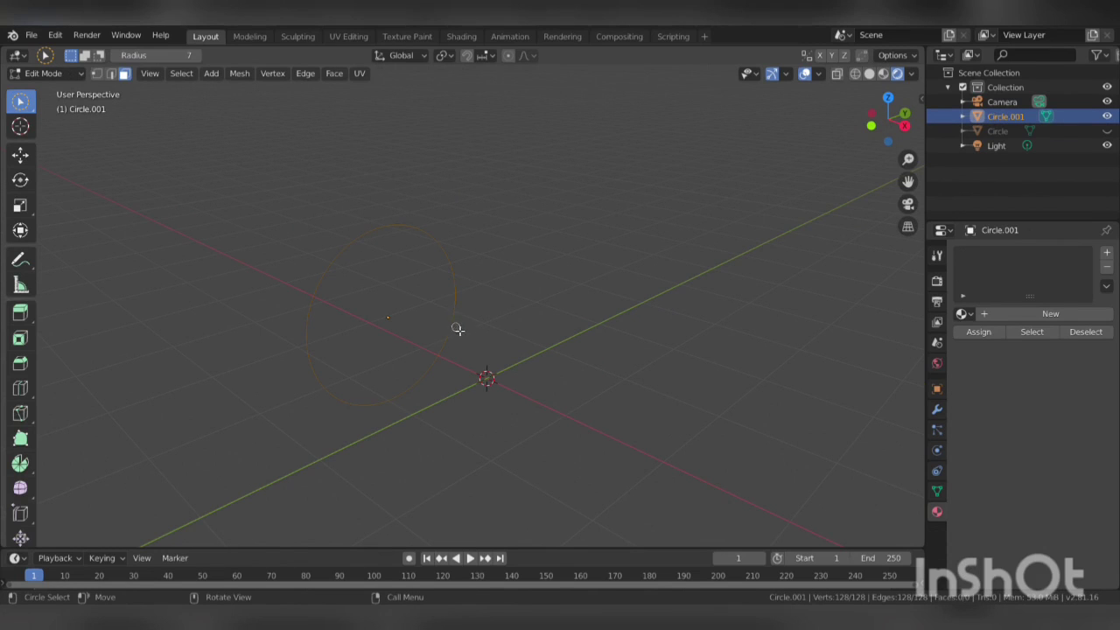
{"action": "left_click", "coordinate": [96, 73]}
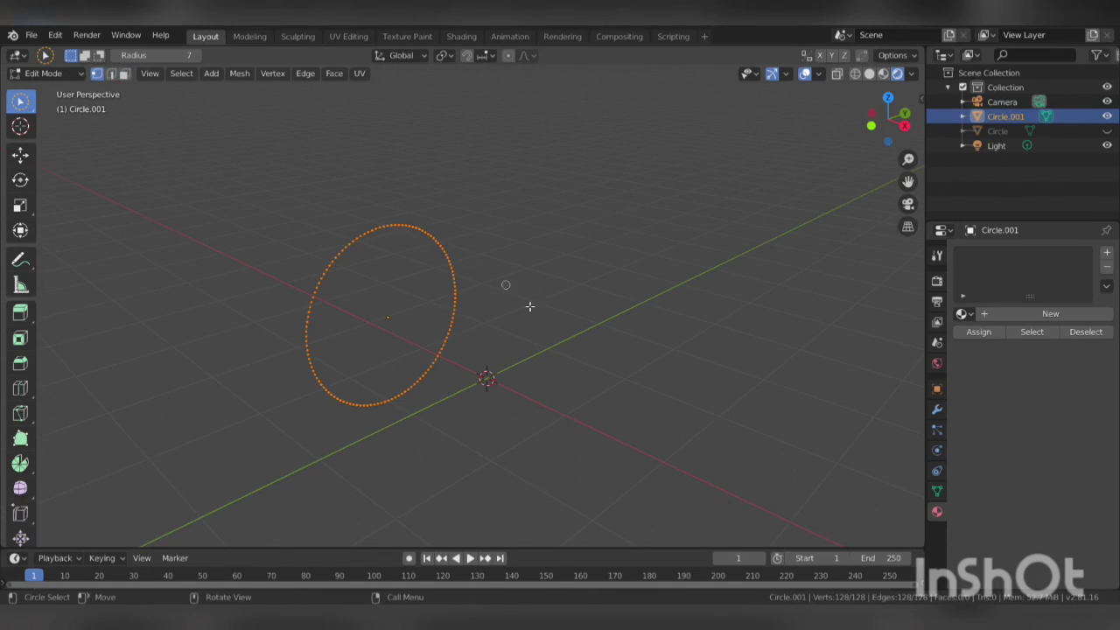
{"action": "middle_click_drag", "start_coordinate": [537, 312], "coordinate": [483, 289]}
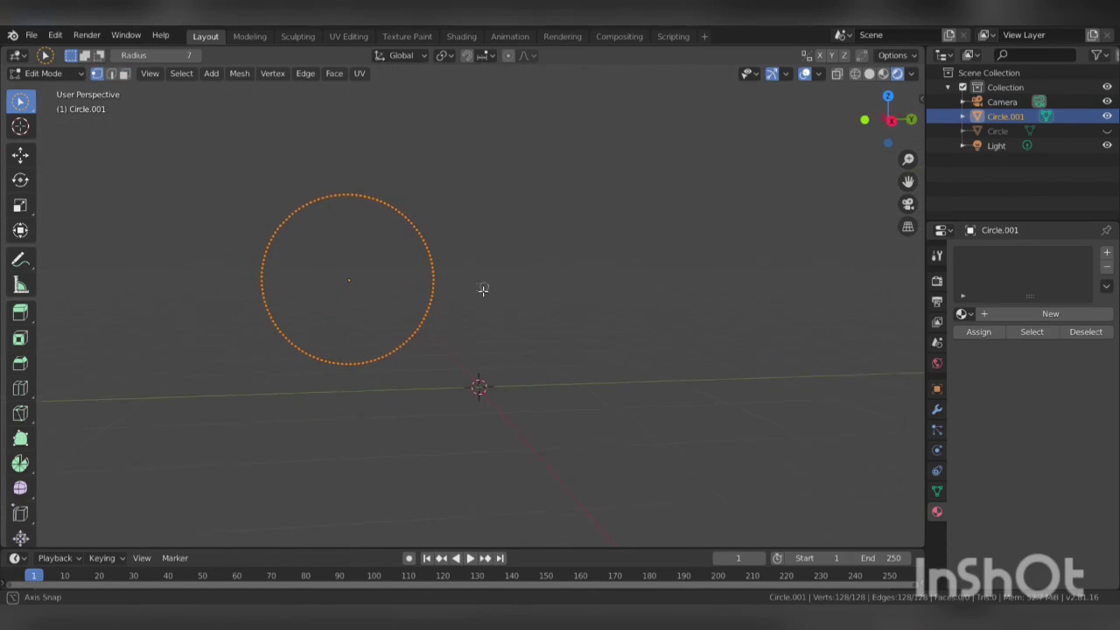
{"action": "left_click", "coordinate": [376, 200]}
{"action": "mouse_move", "coordinate": [415, 322]}
{"action": "left_mouse_down"}
{"action": "mouse_move", "coordinate": [421, 231]}
{"action": "mouse_move", "coordinate": [425, 315]}
{"action": "mouse_move", "coordinate": [390, 364]}
{"action": "mouse_move", "coordinate": [516, 236]}
{"action": "left_mouse_up"}
{"action": "left_click", "coordinate": [511, 234]}
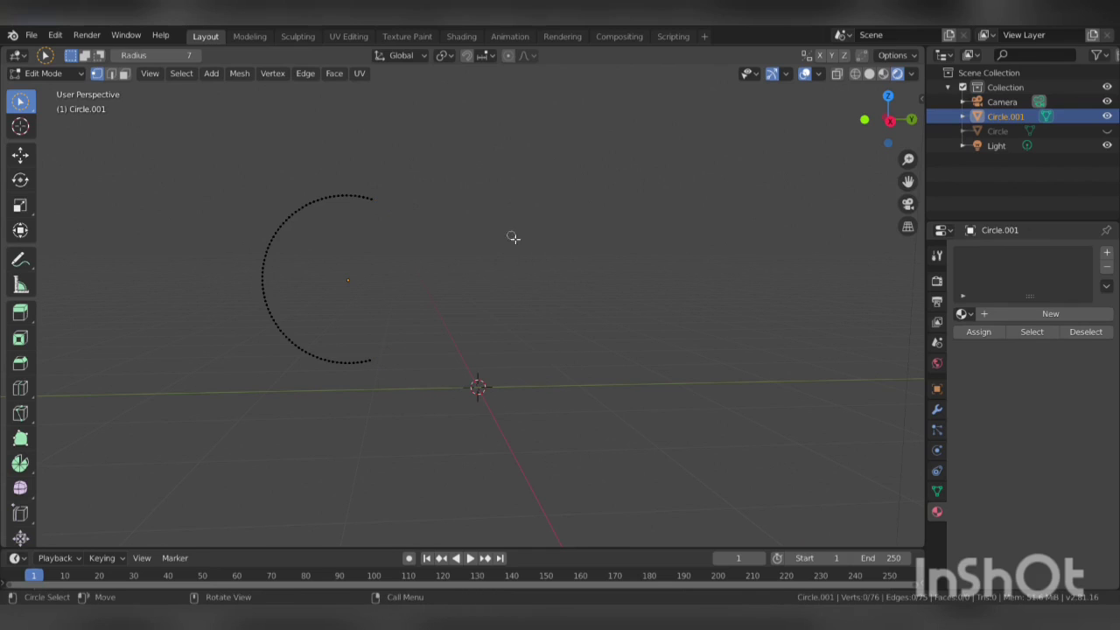
{"action": "key", "text": "Tab"}
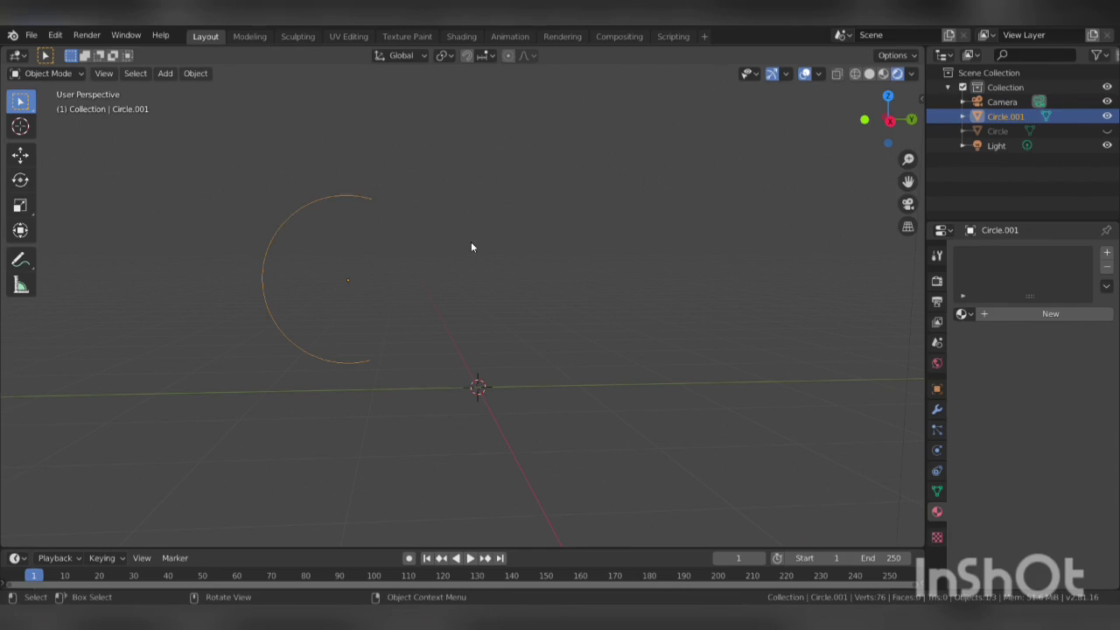
{"action": "key", "text": "alt+h"}
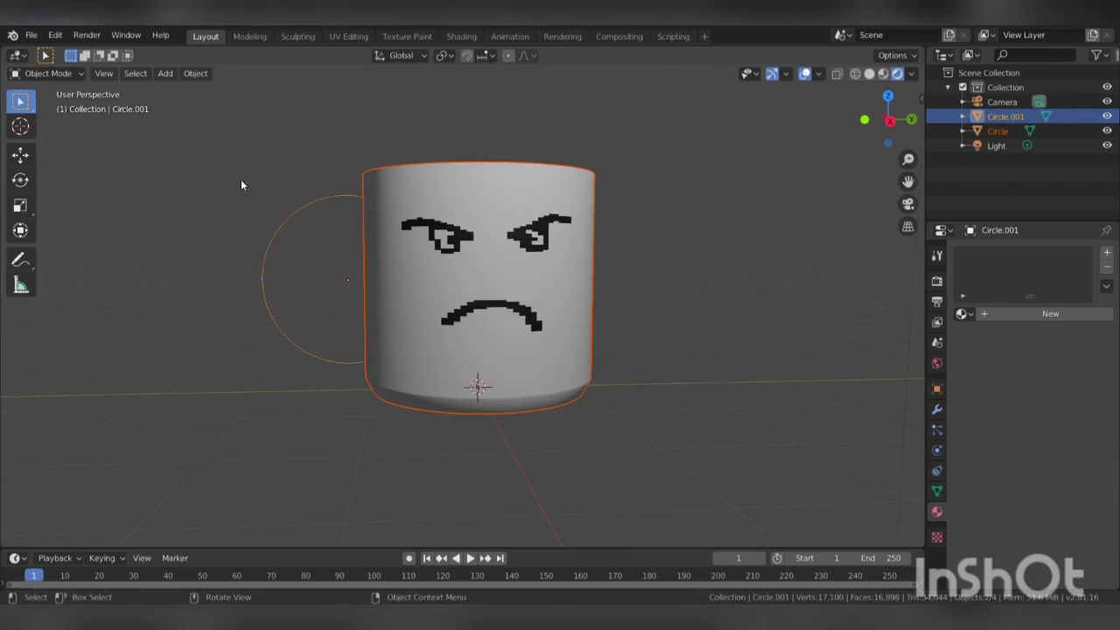
Deselect the mug and convert the half-circle arc into a curve object
{"action": "left_click", "coordinate": [195, 74]}
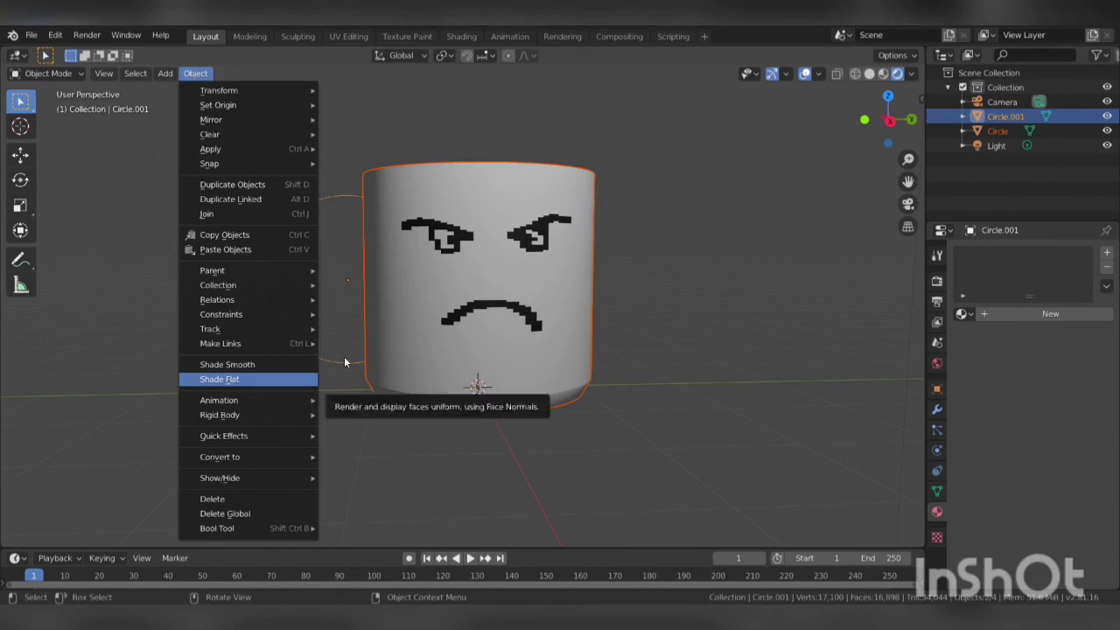
{"action": "left_click", "coordinate": [295, 380]}
{"action": "left_click", "coordinate": [343, 366]}
{"action": "left_click", "coordinate": [196, 73]}
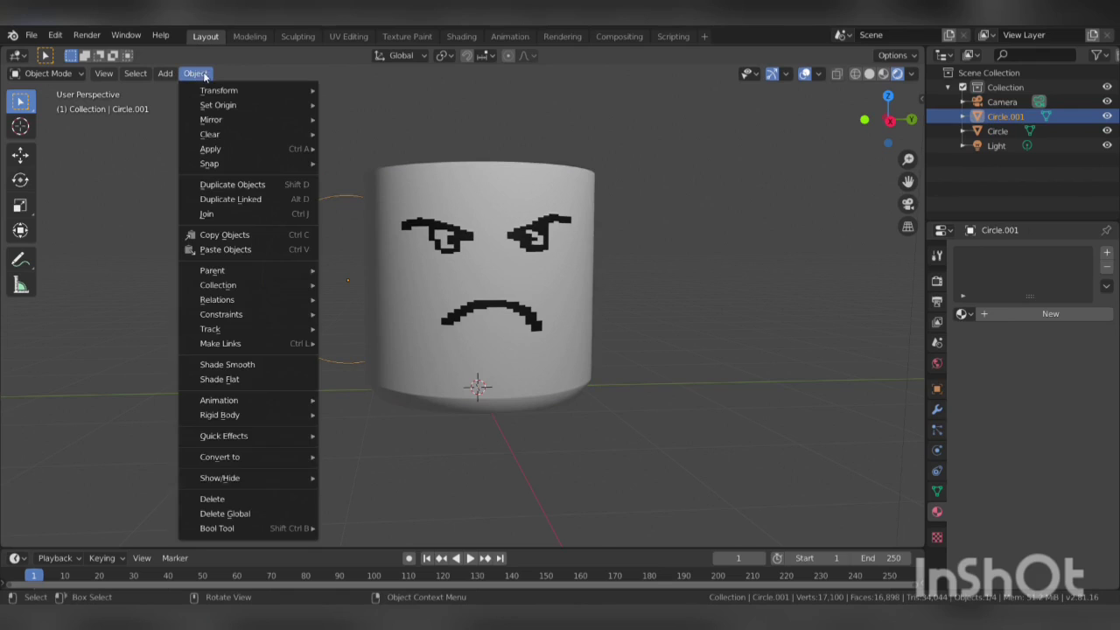
{"action": "left_click", "coordinate": [366, 453]}
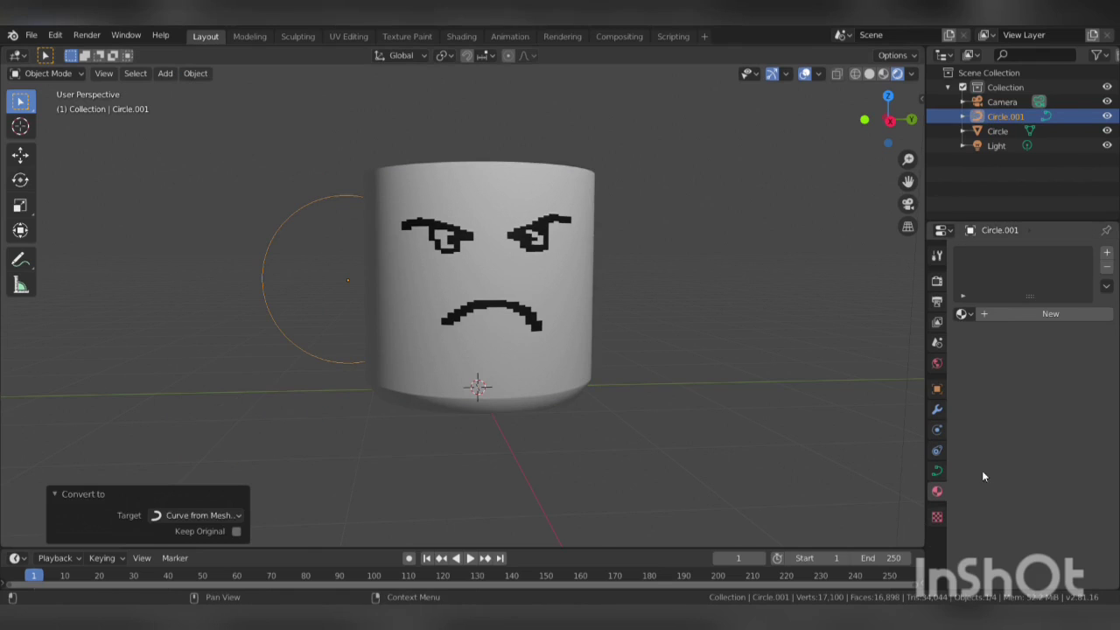
{"action": "left_click", "coordinate": [937, 472]}
Thicken the handle curve with a 0.09 m bevel and stretch it to 1.982 along X
{"action": "scroll", "coordinate": [992, 510], "scroll_direction": "down", "scroll_amount": 2}
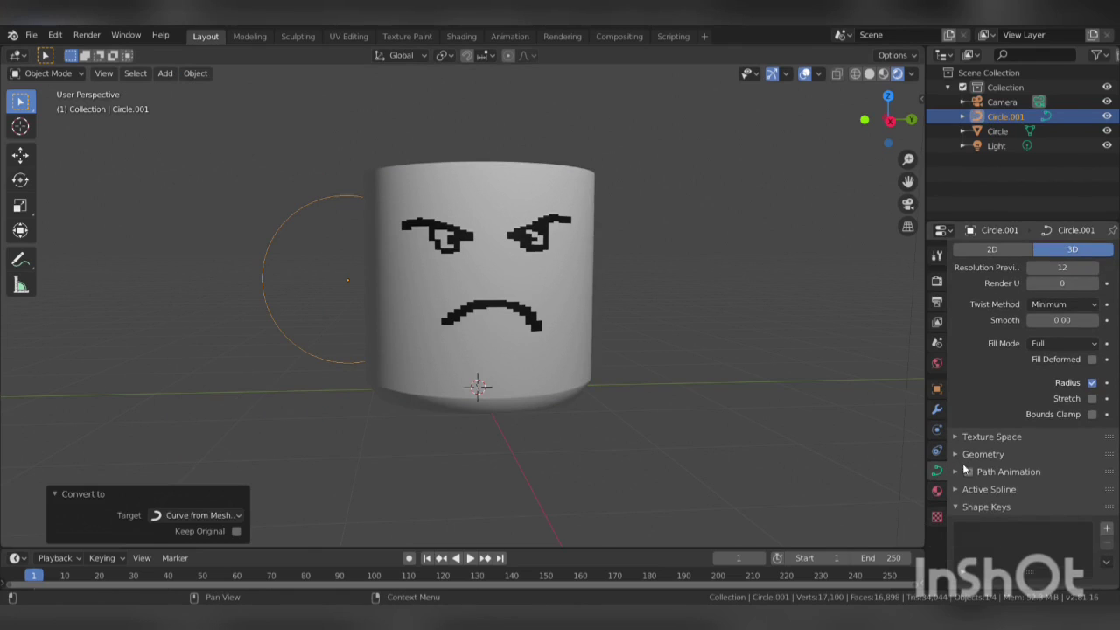
{"action": "left_click", "coordinate": [971, 454]}
{"action": "scroll", "coordinate": [1050, 490], "scroll_direction": "down", "scroll_amount": 3}
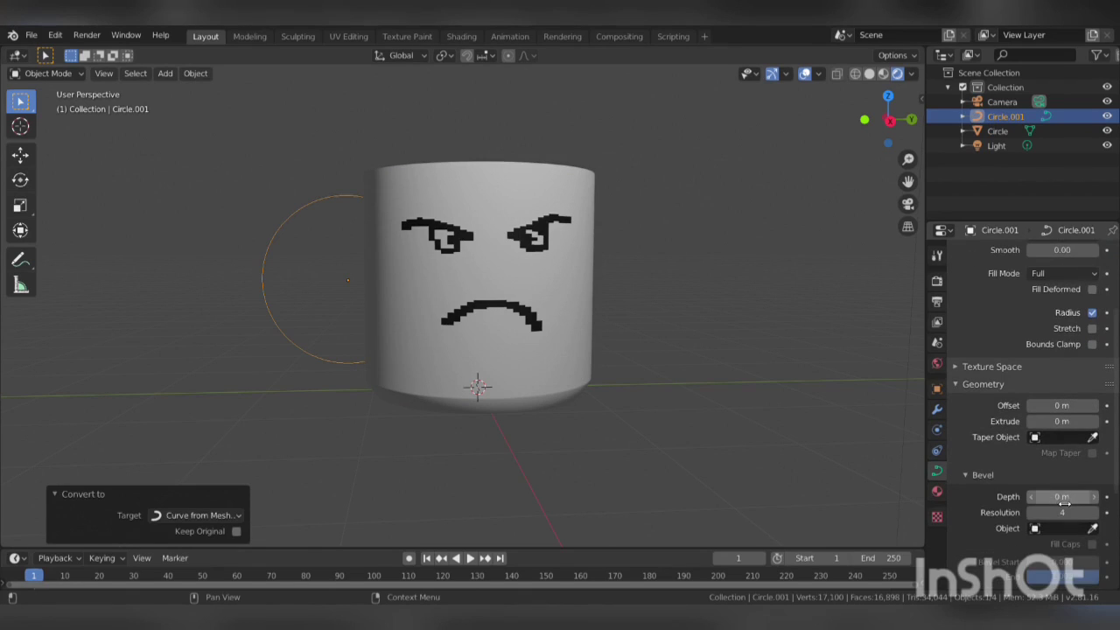
{"action": "left_click_drag", "start_coordinate": [1064, 503], "coordinate": [1089, 503]}
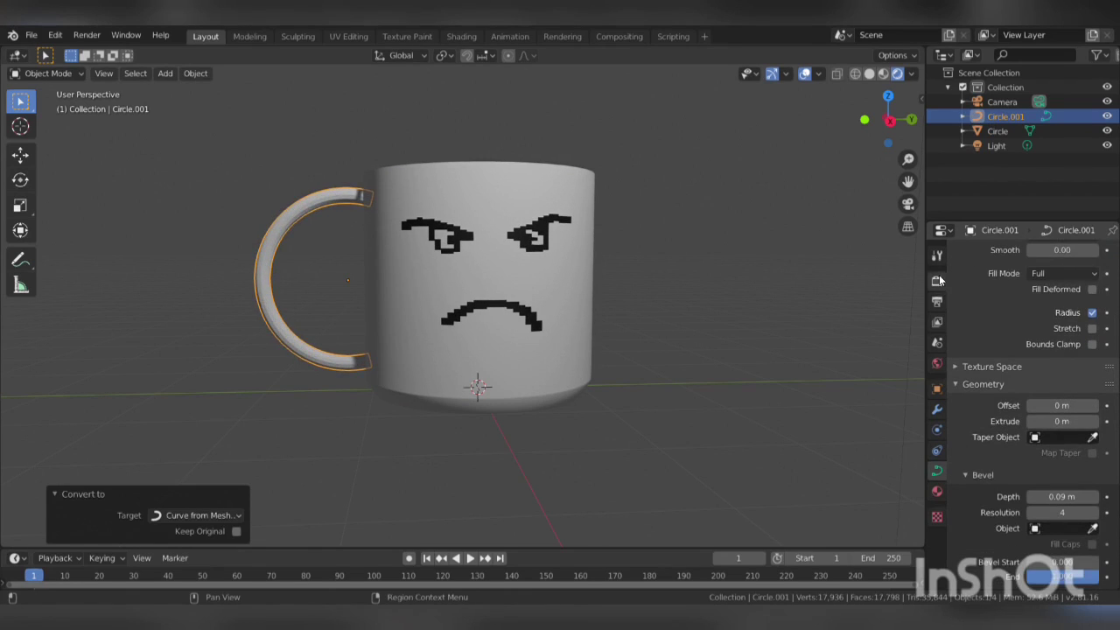
{"action": "middle_click_drag", "start_coordinate": [672, 359], "coordinate": [773, 389]}
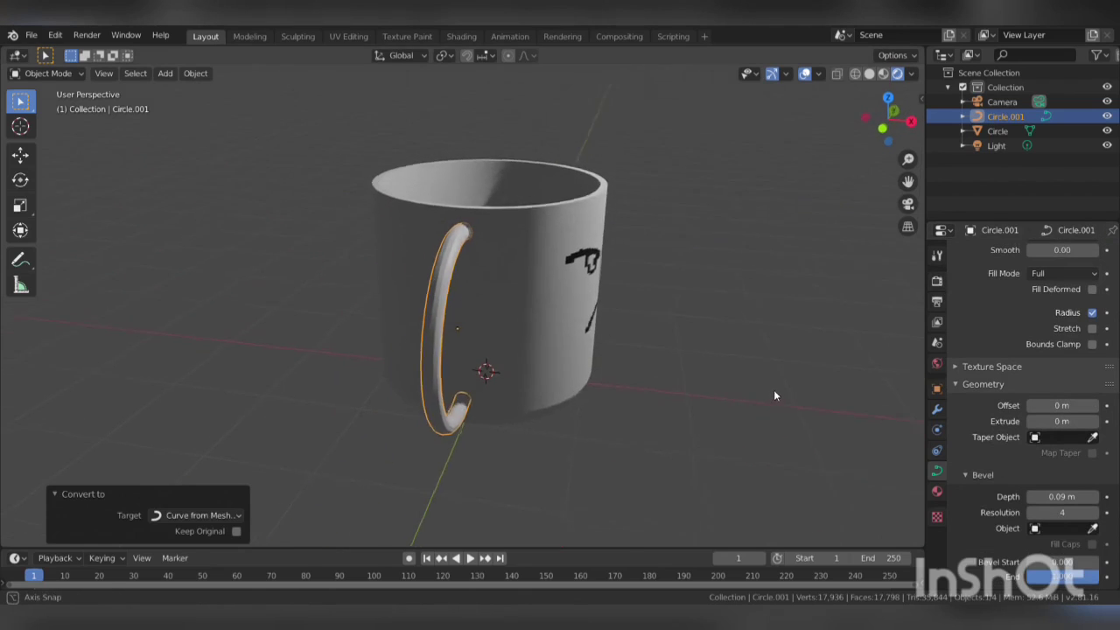
{"action": "key", "text": "s"}
{"action": "key", "text": "x"}
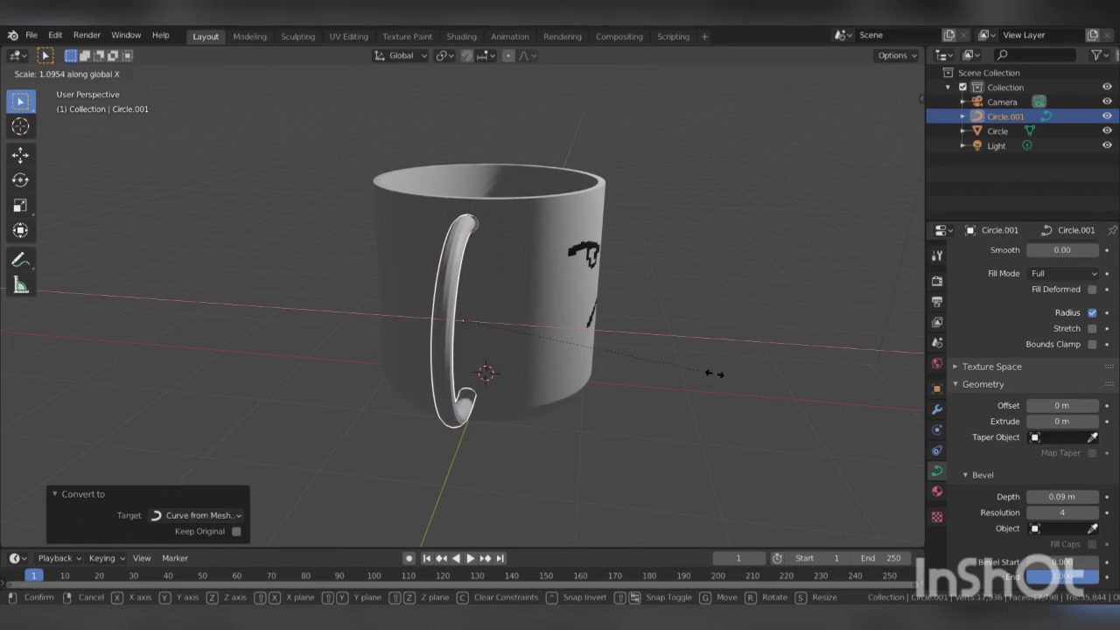
{"action": "left_click", "coordinate": [913, 391]}
Apply Shade Smooth to the handle, then deselect it and orbit to the mug's front
{"action": "right_click", "coordinate": [445, 301]}
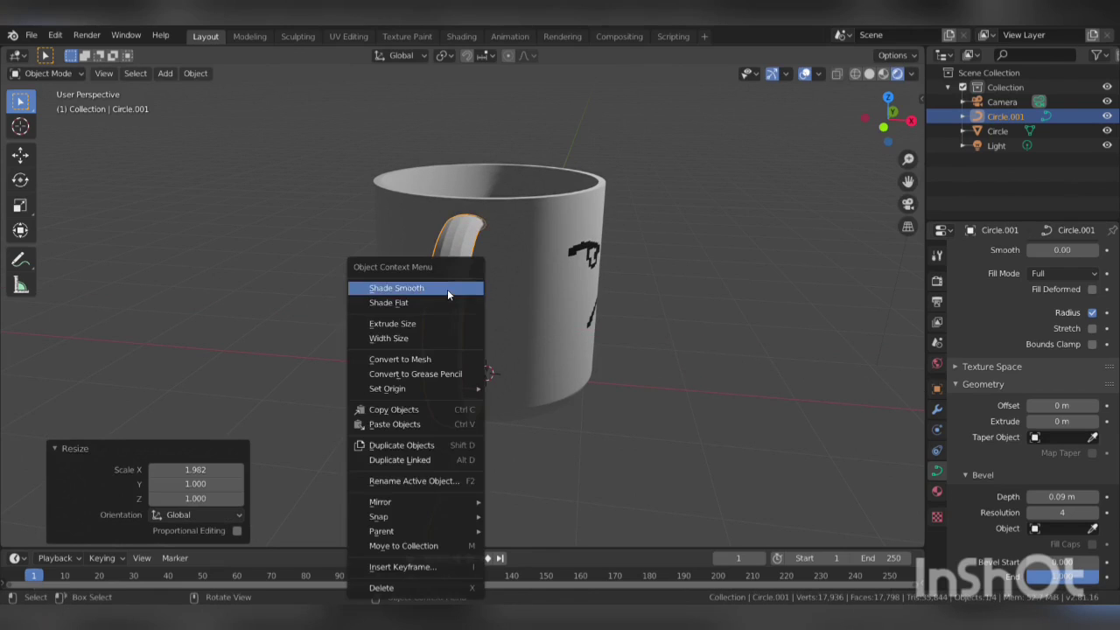
{"action": "left_click", "coordinate": [447, 289]}
{"action": "left_click", "coordinate": [689, 351]}
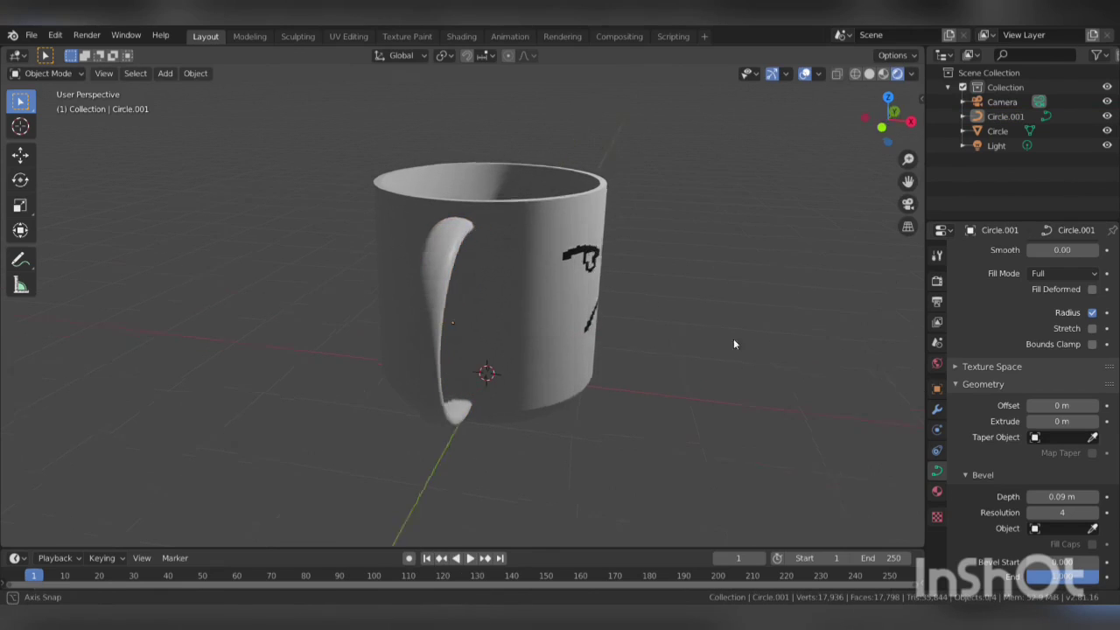
{"action": "middle_click_drag", "start_coordinate": [733, 339], "coordinate": [676, 336]}
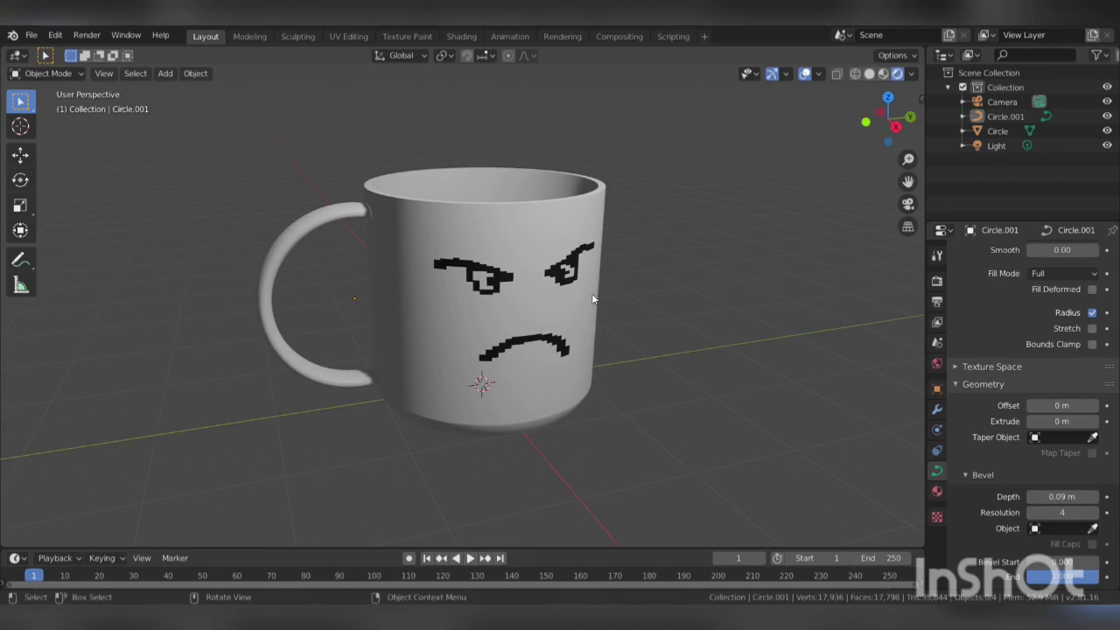
{"action": "mouse_move", "coordinate": [595, 300]}
{"action": "middle_mouse_down"}
{"action": "mouse_move", "coordinate": [668, 312]}
{"action": "mouse_move", "coordinate": [628, 330]}
{"action": "mouse_move", "coordinate": [569, 326]}
{"action": "middle_mouse_up"}
Zoom out to view the whole scene and select the existing light
{"action": "left_click", "coordinate": [307, 328]}
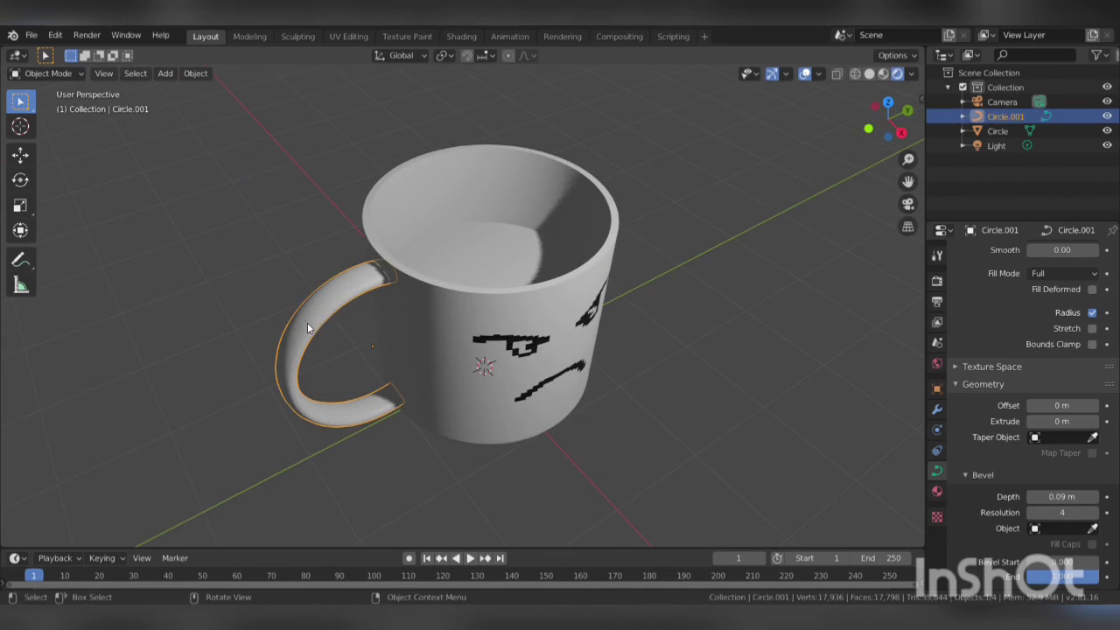
{"action": "left_click", "coordinate": [692, 353]}
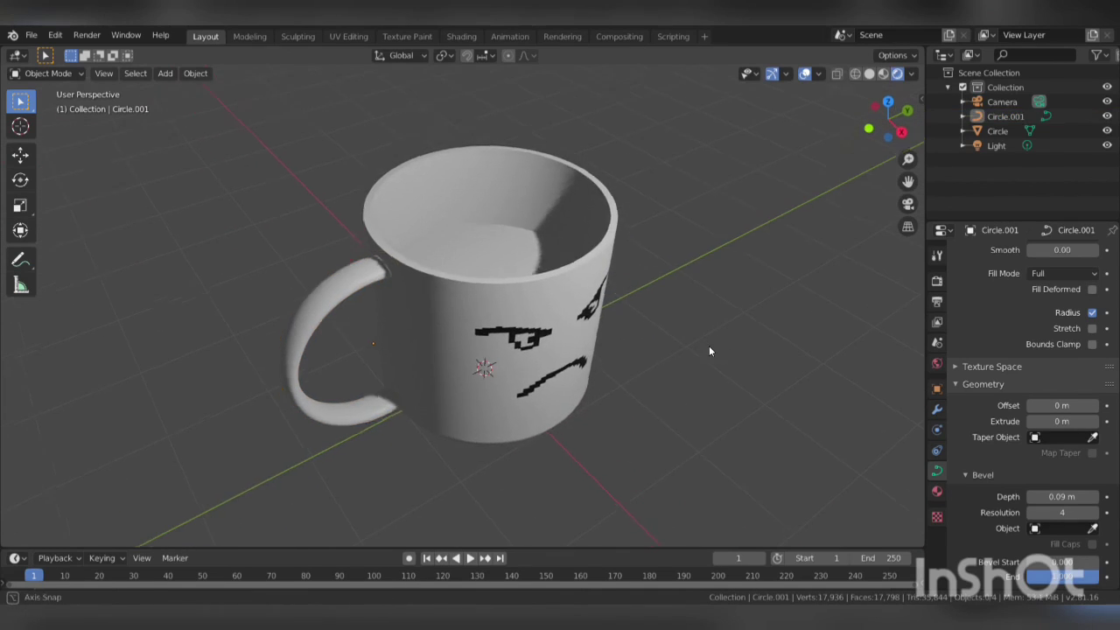
{"action": "scroll", "coordinate": [709, 345], "scroll_direction": "down", "scroll_amount": 2}
{"action": "scroll", "coordinate": [708, 346], "scroll_direction": "down", "scroll_amount": 3}
{"action": "middle_click_drag", "start_coordinate": [684, 358], "coordinate": [681, 343]}
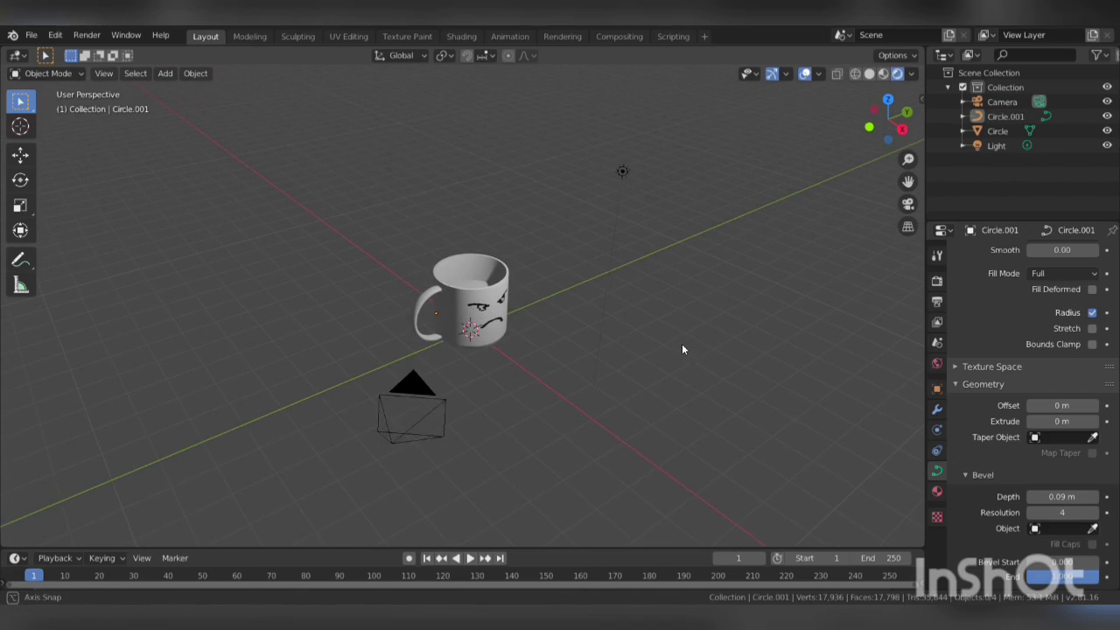
{"action": "left_click", "coordinate": [620, 169]}
Duplicate the light twice, moving one copy along X and the other along Y
{"action": "key", "text": "shift+d"}
{"action": "key", "text": "x"}
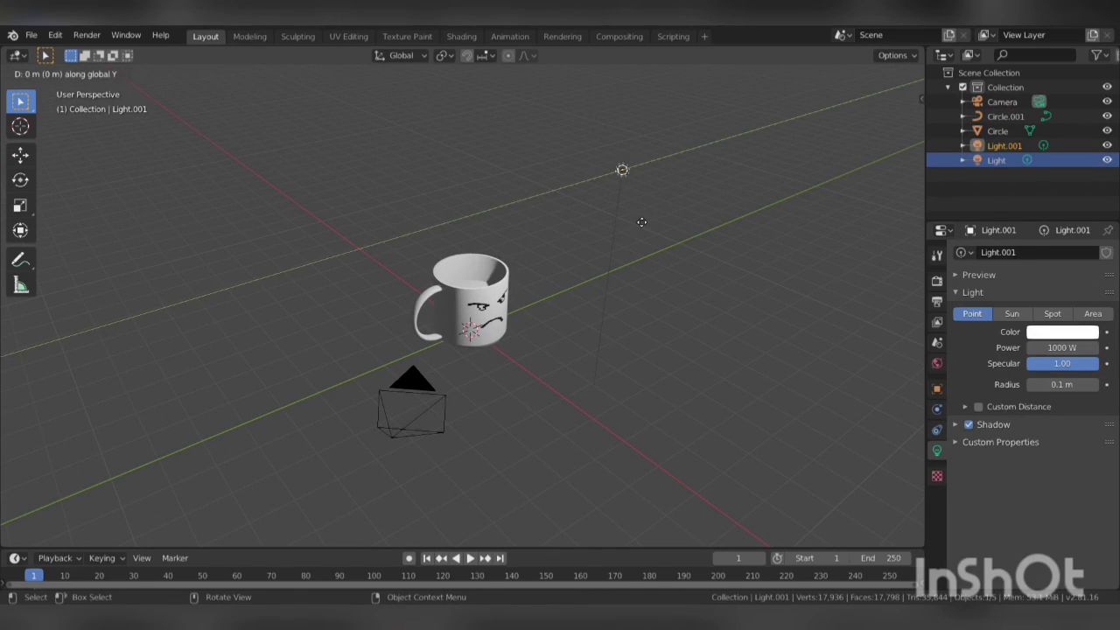
{"action": "left_click", "coordinate": [484, 115]}
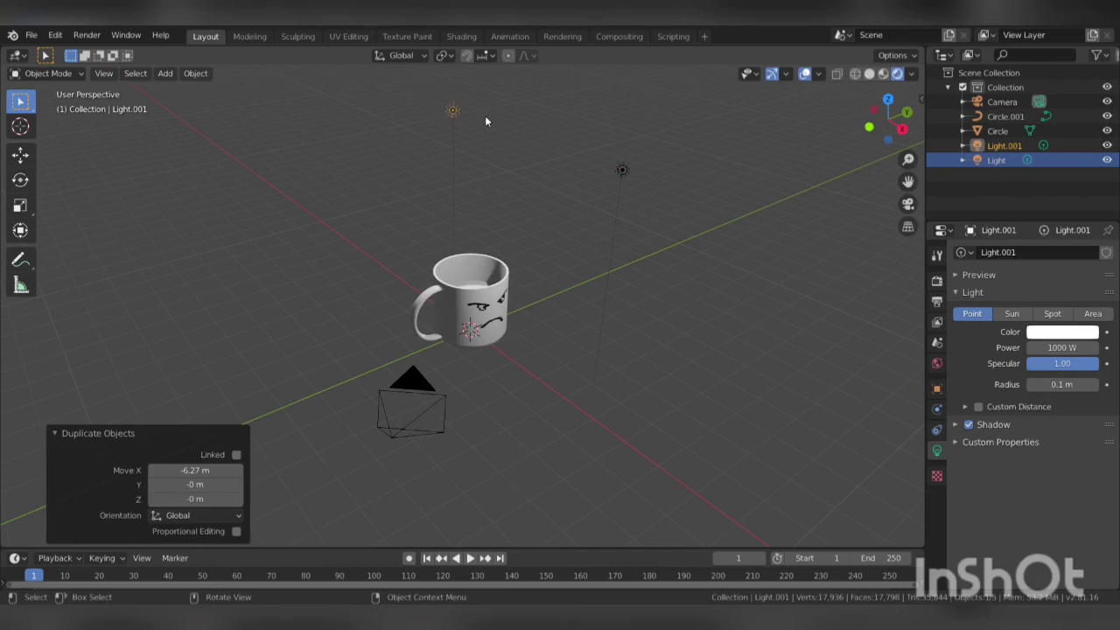
{"action": "key", "text": "shift+d"}
{"action": "key", "text": "y"}
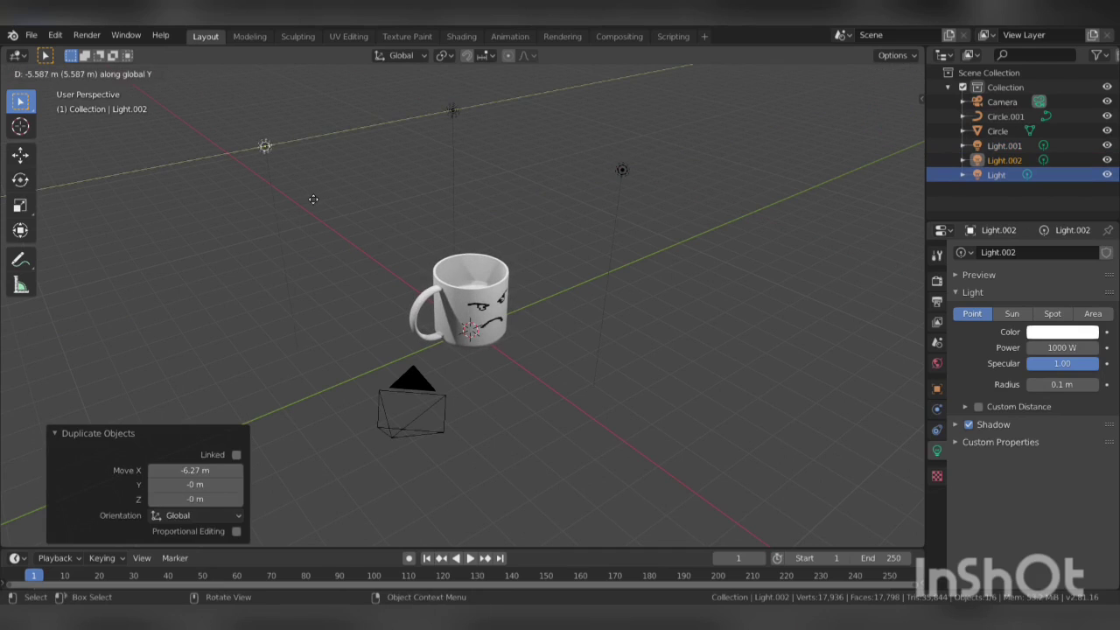
{"action": "left_click", "coordinate": [297, 140]}
Reposition the second duplicated light 6.07 m along X
{"action": "key", "text": "g"}
{"action": "key", "text": "z"}
{"action": "left_click", "coordinate": [313, 200]}
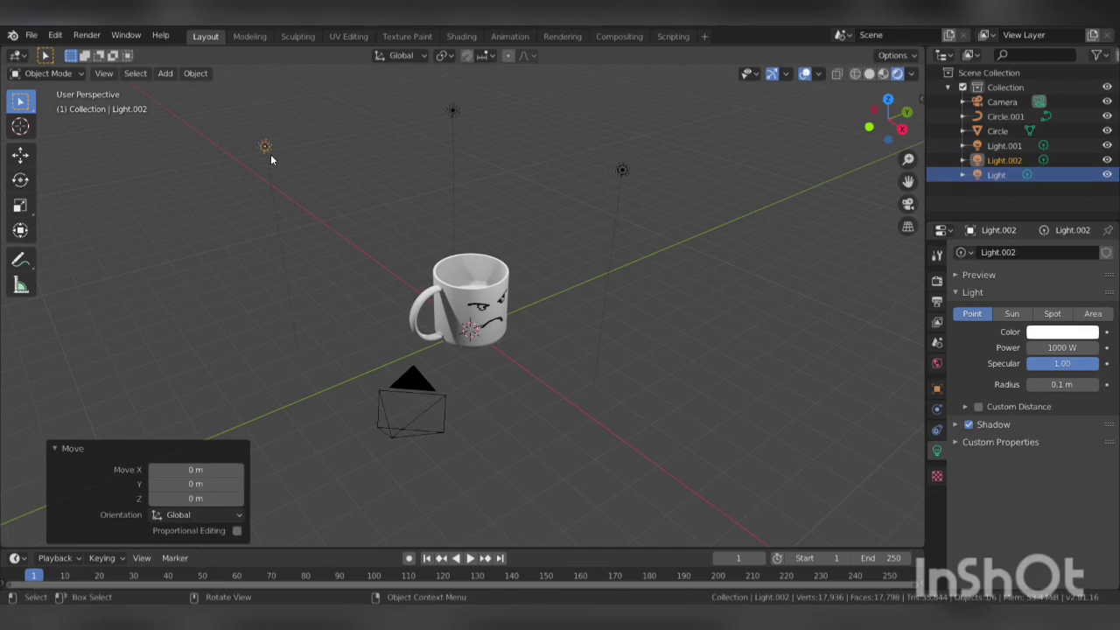
{"action": "key", "text": "g"}
{"action": "key", "text": "x"}
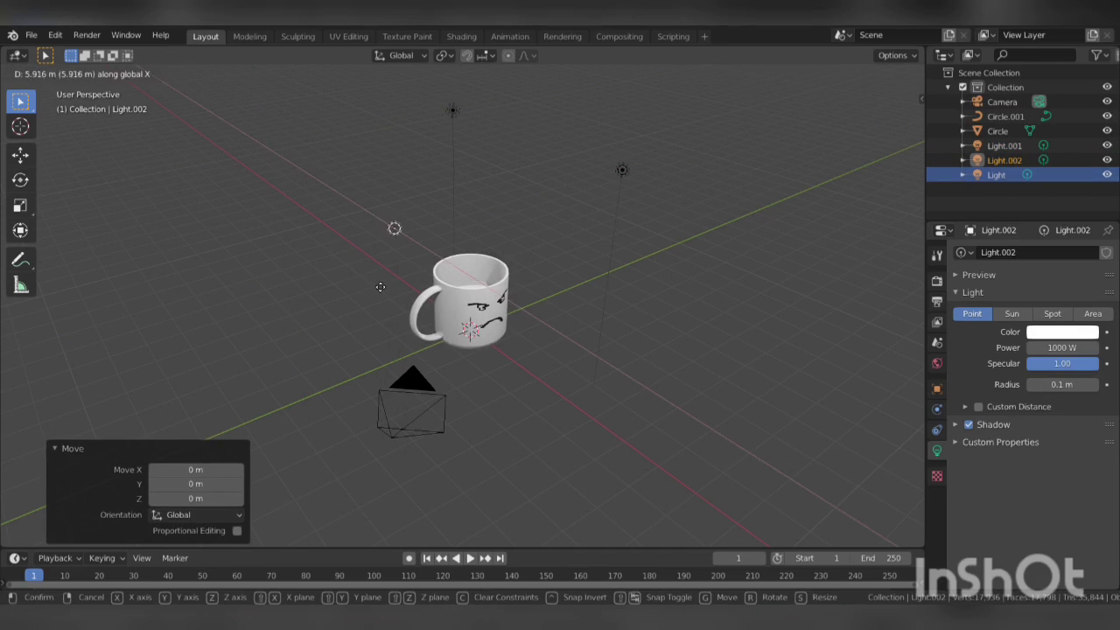
{"action": "left_click", "coordinate": [398, 273]}
Add a plane under the mug and scale it about 13 times as a floor
{"action": "mouse_move", "coordinate": [526, 342]}
{"action": "middle_mouse_down"}
{"action": "mouse_move", "coordinate": [561, 349]}
{"action": "mouse_move", "coordinate": [539, 343]}
{"action": "middle_mouse_up"}
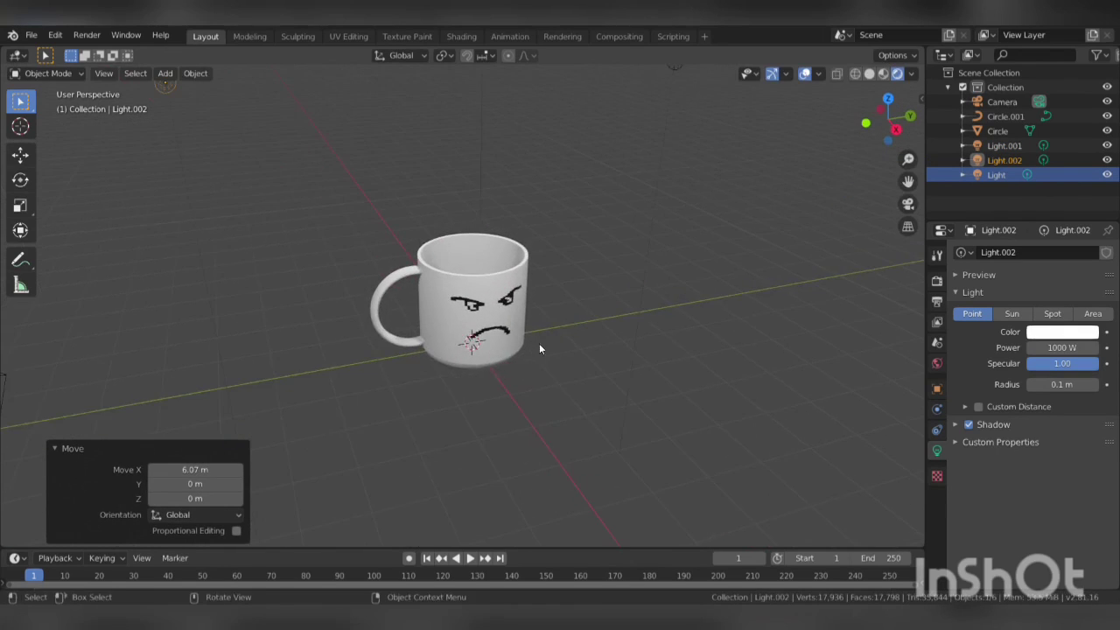
{"action": "scroll", "coordinate": [539, 343], "scroll_direction": "up", "scroll_amount": 2}
{"action": "scroll", "coordinate": [567, 354], "scroll_direction": "up", "scroll_amount": 1}
{"action": "key", "text": "shift+a"}
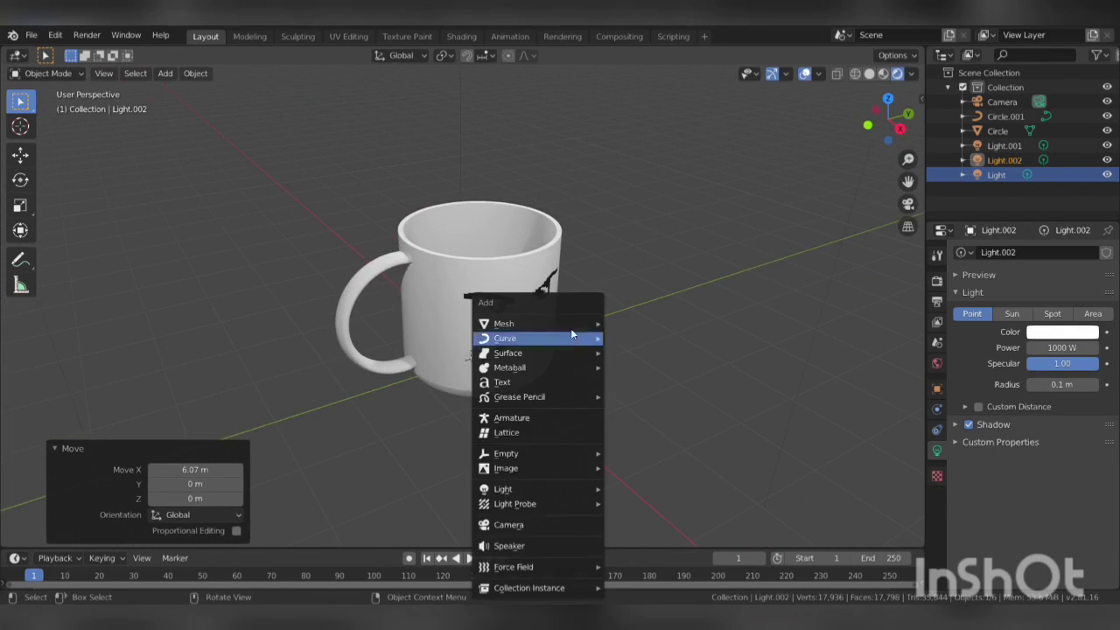
{"action": "left_click", "coordinate": [637, 326]}
{"action": "key", "text": "s"}
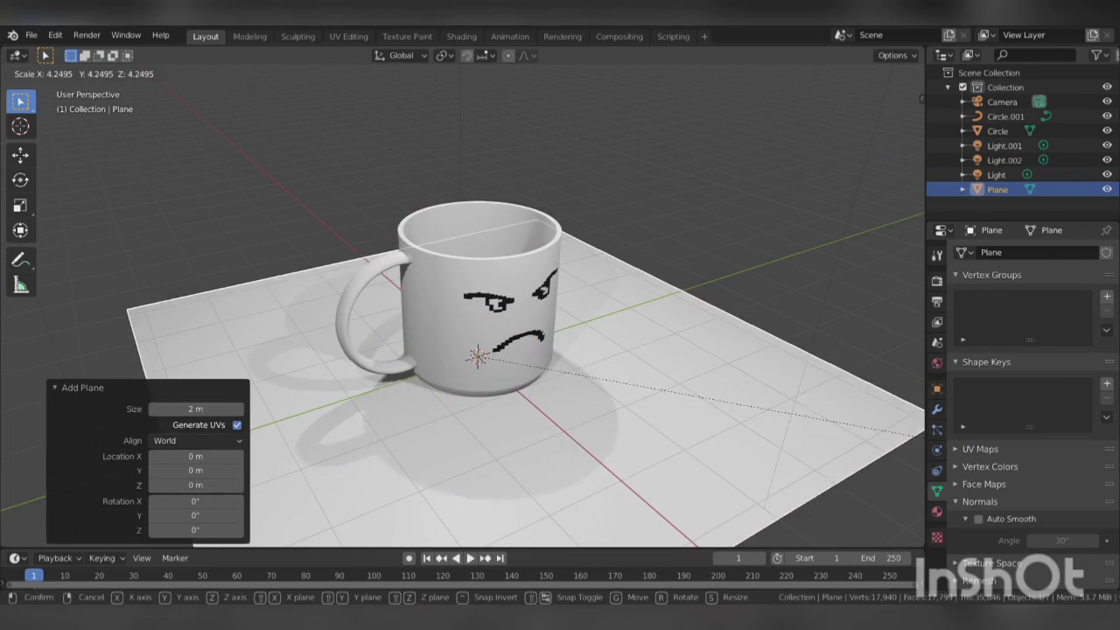
{"action": "left_click", "coordinate": [656, 477]}
{"action": "scroll", "coordinate": [613, 390], "scroll_direction": "up", "scroll_amount": 2}
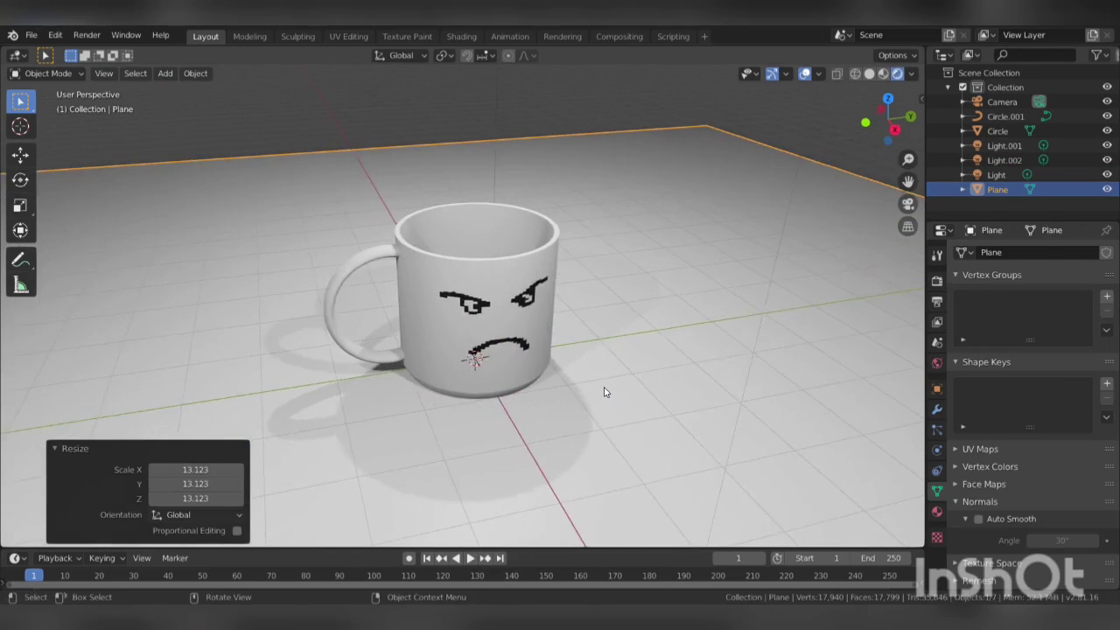
{"action": "scroll", "coordinate": [604, 387], "scroll_direction": "up", "scroll_amount": 2}
Select the mug body and orbit to a level front view of it
{"action": "key", "text": "Tab"}
{"action": "key", "text": "Tab"}
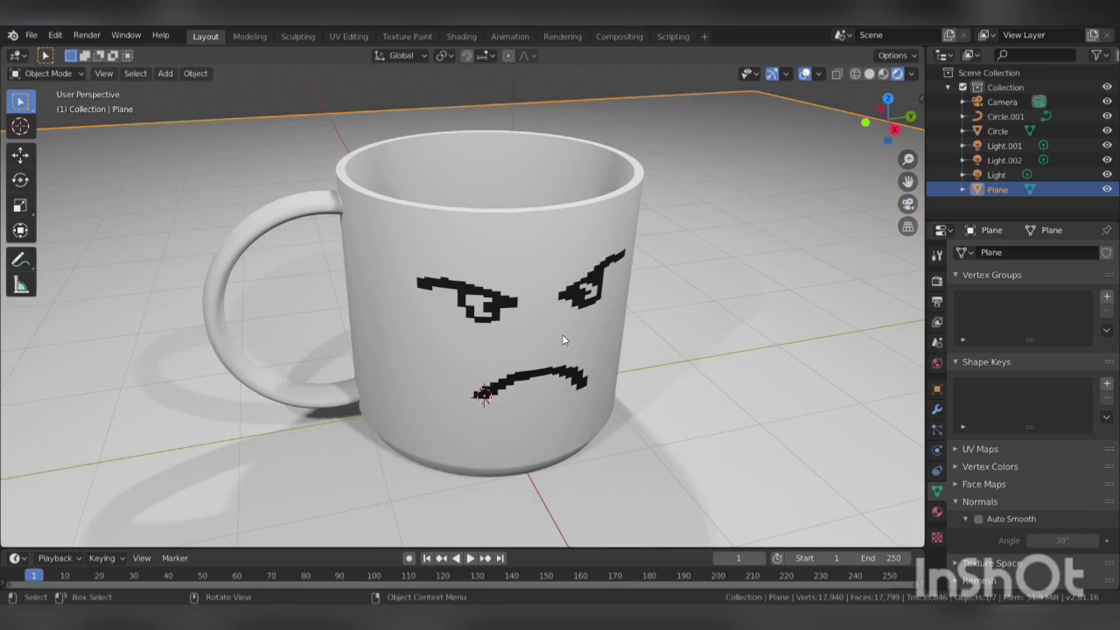
{"action": "left_click", "coordinate": [572, 338]}
{"action": "key", "text": "Tab"}
{"action": "middle_click_drag", "start_coordinate": [615, 359], "coordinate": [500, 246]}
{"action": "scroll", "coordinate": [499, 246], "scroll_direction": "up", "scroll_amount": 3}
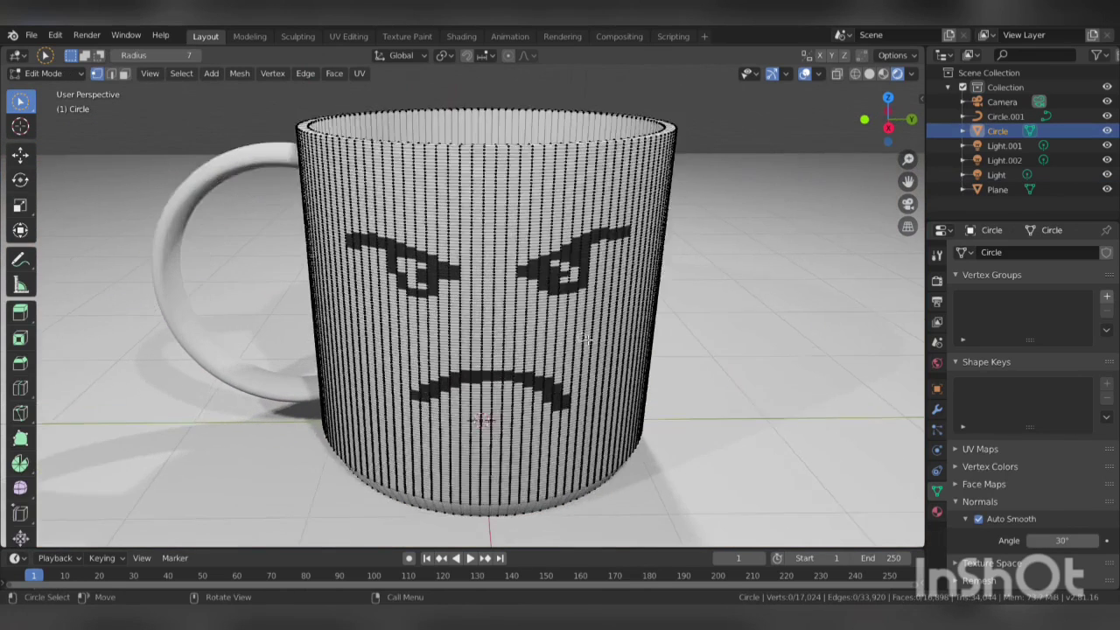
In face select mode, circle-select a horizontal row of faces above the mug's left eye
{"action": "left_click", "coordinate": [322, 184]}
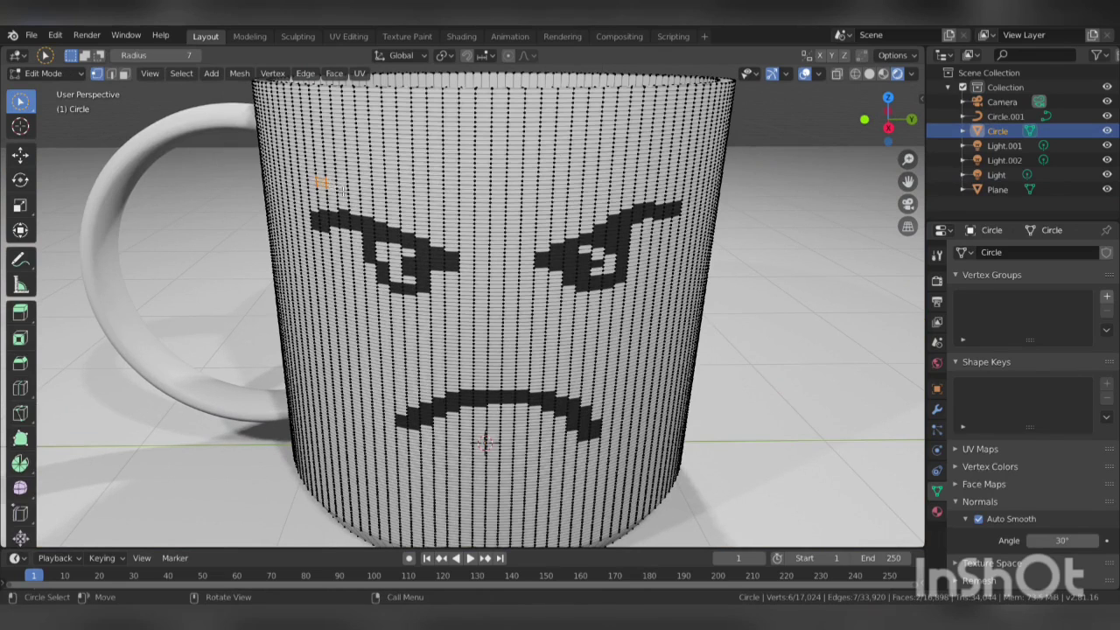
{"action": "left_click", "coordinate": [125, 75]}
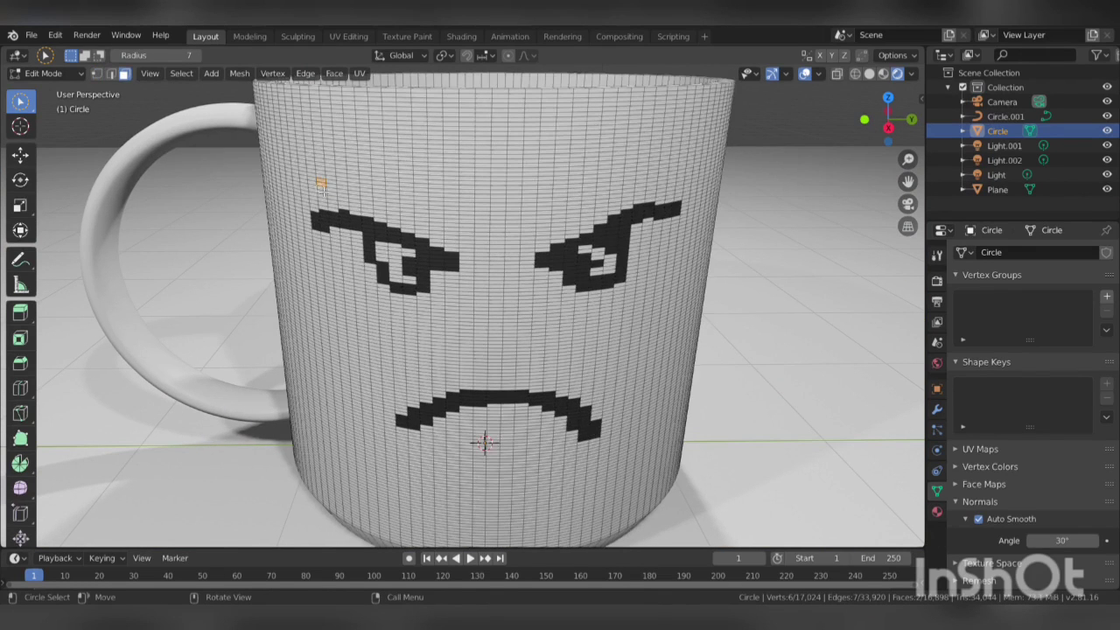
{"action": "key", "text": "c"}
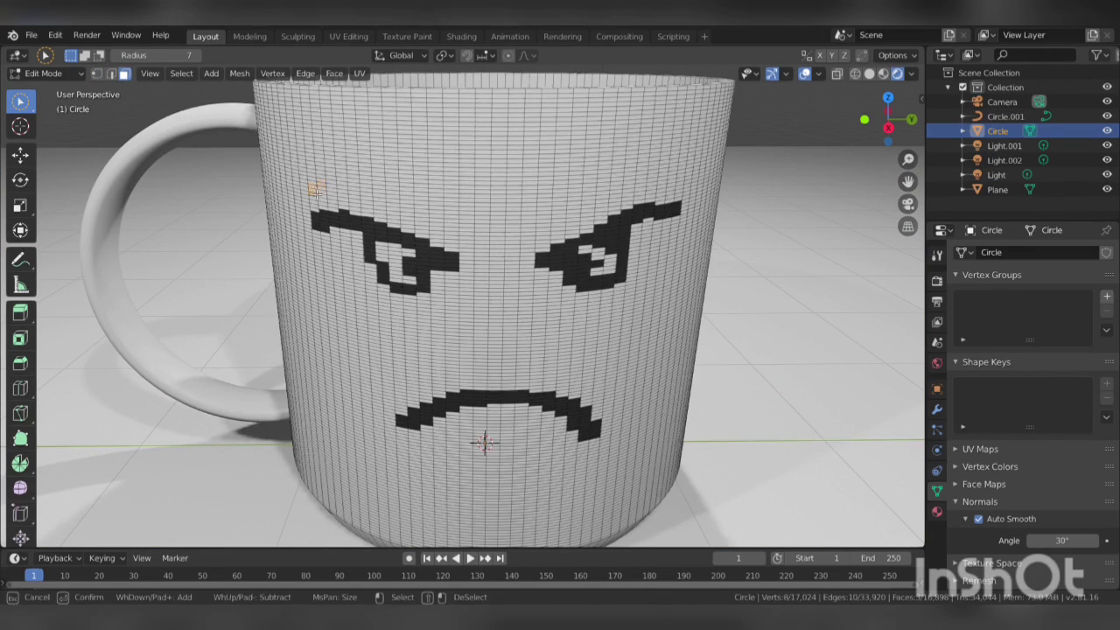
{"action": "mouse_move", "coordinate": [316, 195]}
{"action": "left_mouse_down"}
{"action": "mouse_move", "coordinate": [480, 212]}
{"action": "mouse_move", "coordinate": [487, 244]}
{"action": "left_mouse_up"}
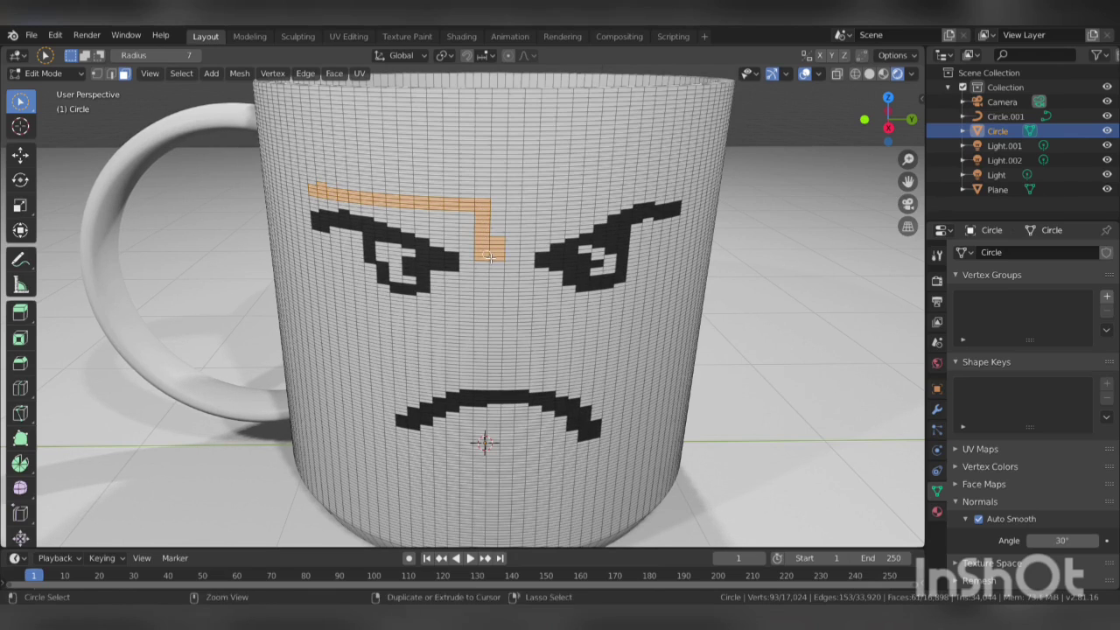
{"action": "key", "text": "ctrl+z"}
{"action": "left_click_drag", "start_coordinate": [322, 188], "coordinate": [322, 189]}
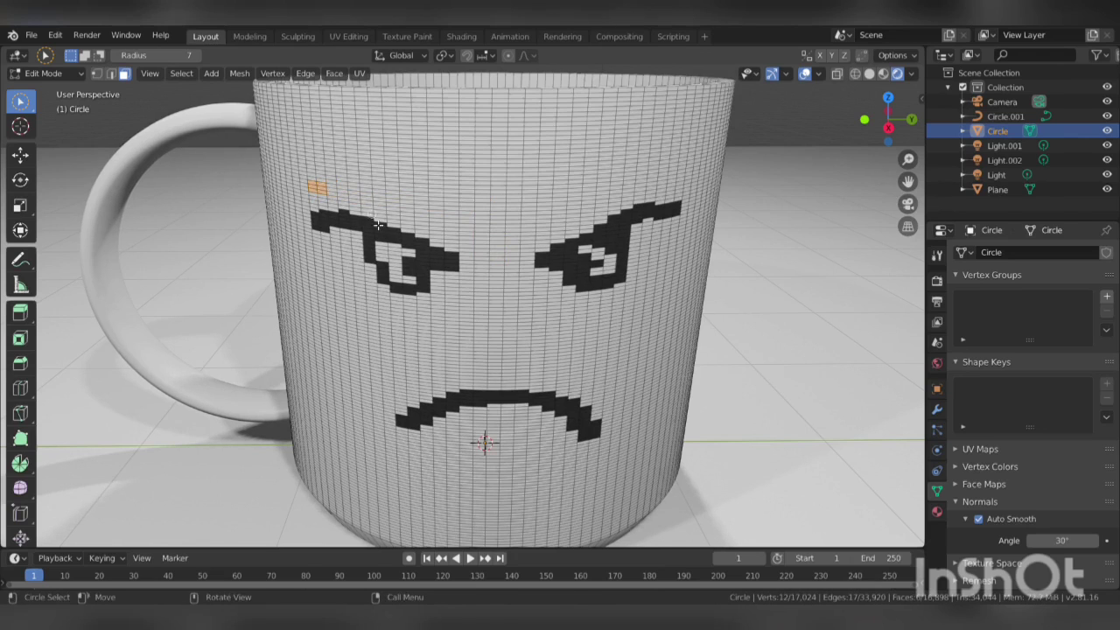
{"action": "scroll", "coordinate": [381, 224], "scroll_direction": "up", "scroll_amount": 1}
{"action": "scroll", "coordinate": [388, 224], "scroll_direction": "up", "scroll_amount": 1}
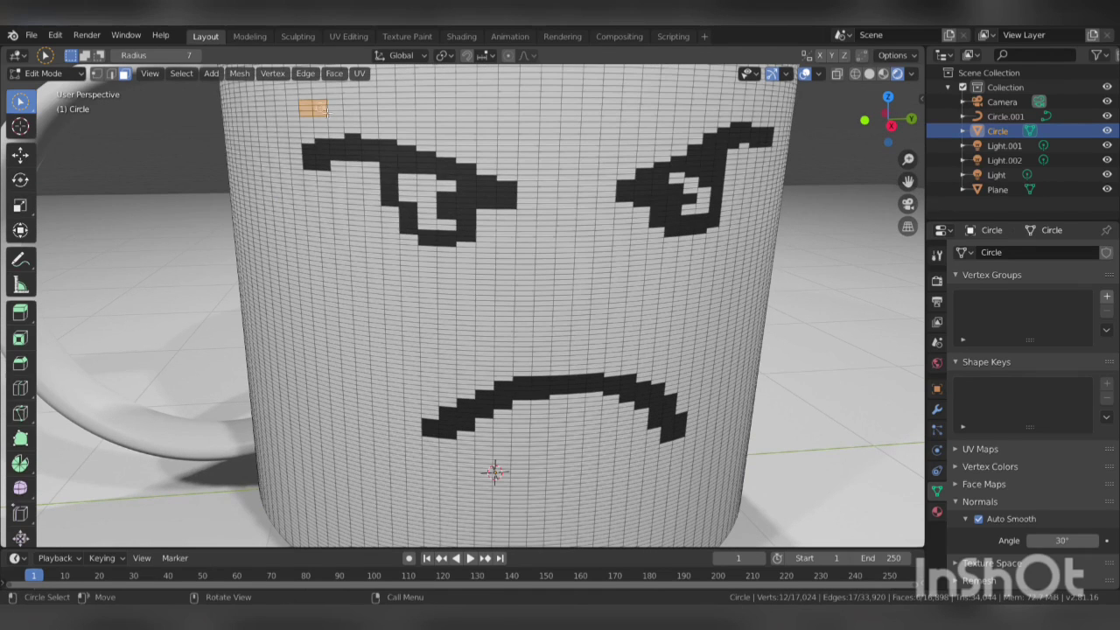
{"action": "left_click_drag", "start_coordinate": [326, 109], "coordinate": [555, 111]}
Finish the frame's top bar, paint its right side, and start the bottom bar
{"action": "right_click", "coordinate": [540, 119]}
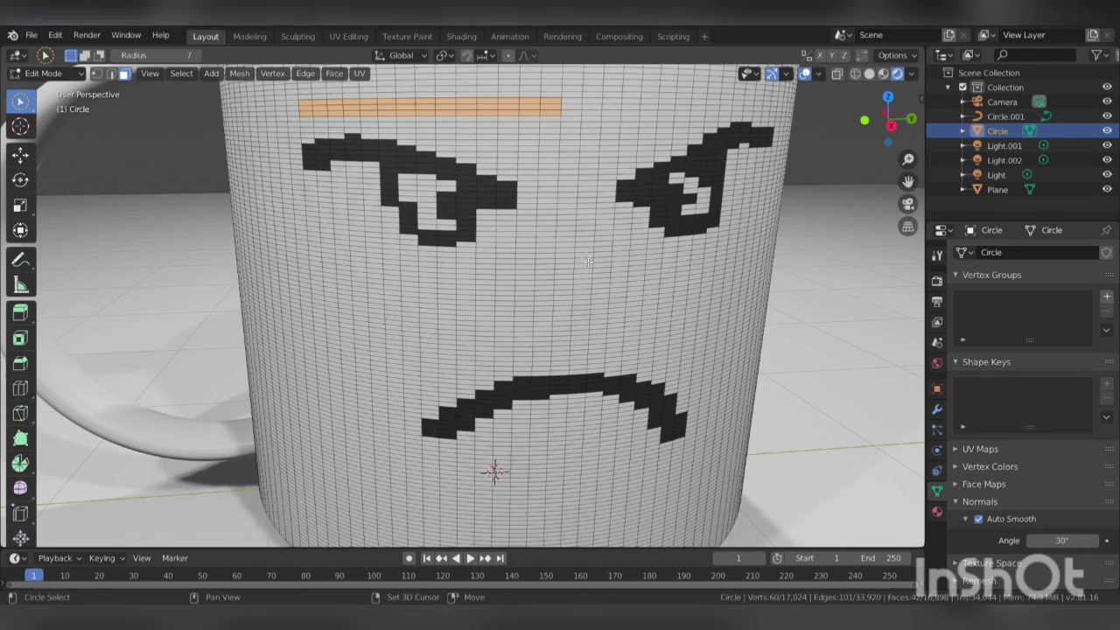
{"action": "key", "text": "c"}
{"action": "left_click_drag", "start_coordinate": [549, 265], "coordinate": [552, 127]}
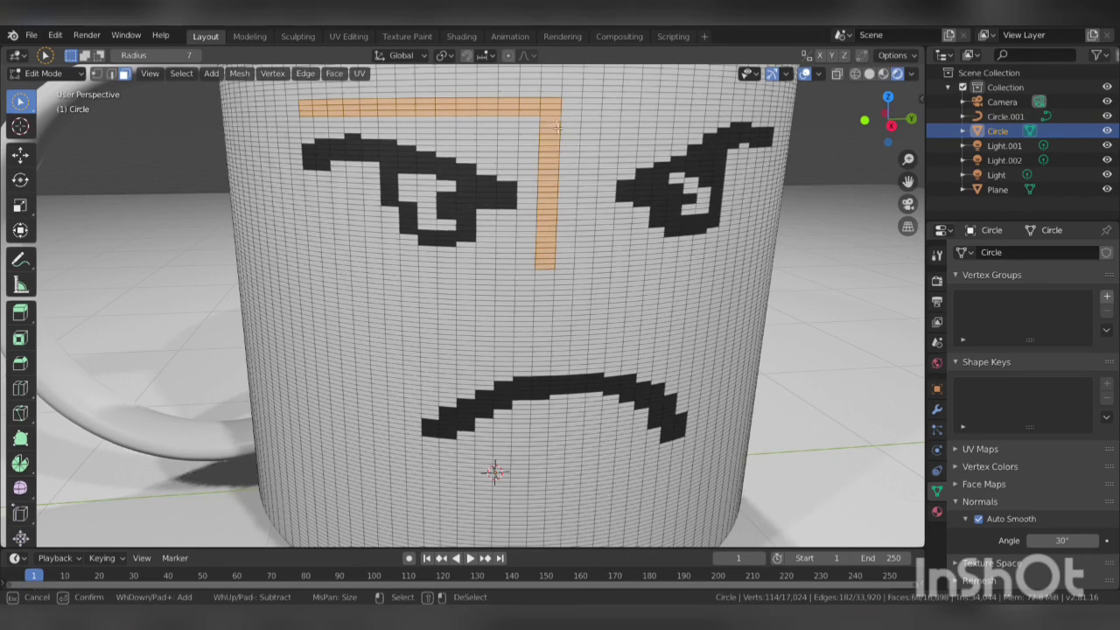
{"action": "right_click", "coordinate": [554, 160]}
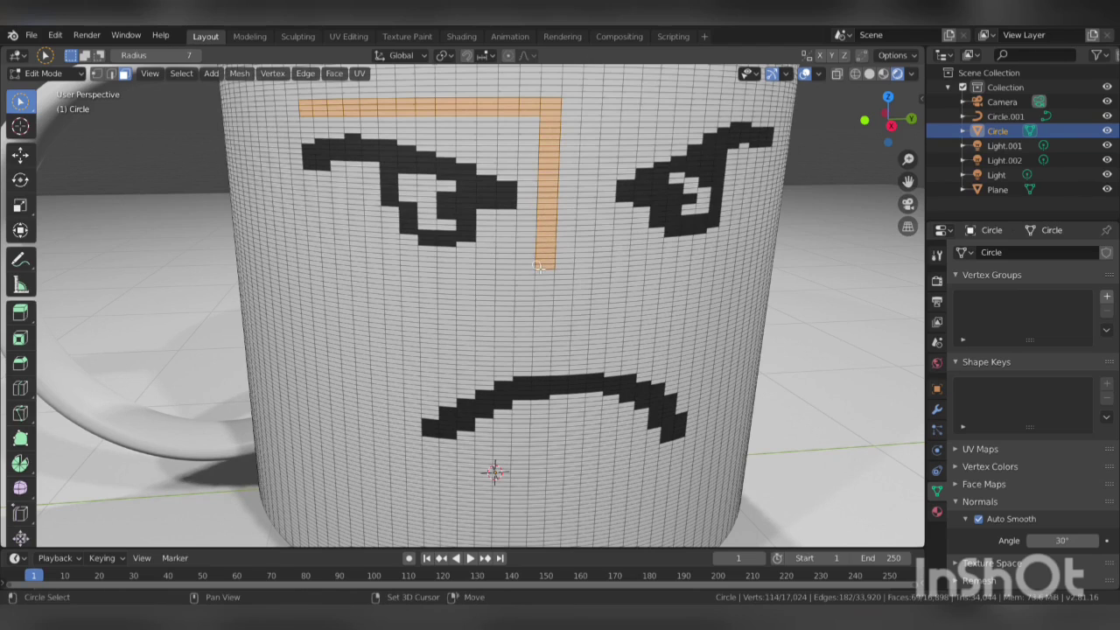
{"action": "key", "text": "c"}
{"action": "left_click_drag", "start_coordinate": [538, 267], "coordinate": [484, 267]}
{"action": "right_click", "coordinate": [504, 265]}
Complete the frame's bottom bar and left side, extend the top bar, and drop stray faces
{"action": "key", "text": "c"}
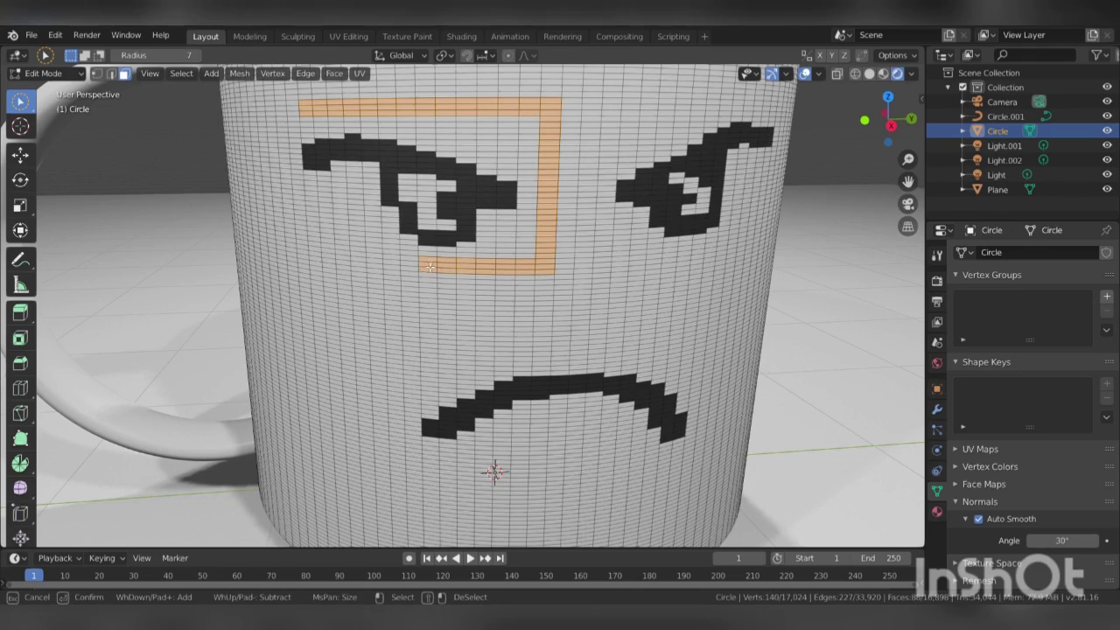
{"action": "left_click_drag", "start_coordinate": [431, 267], "coordinate": [360, 263]}
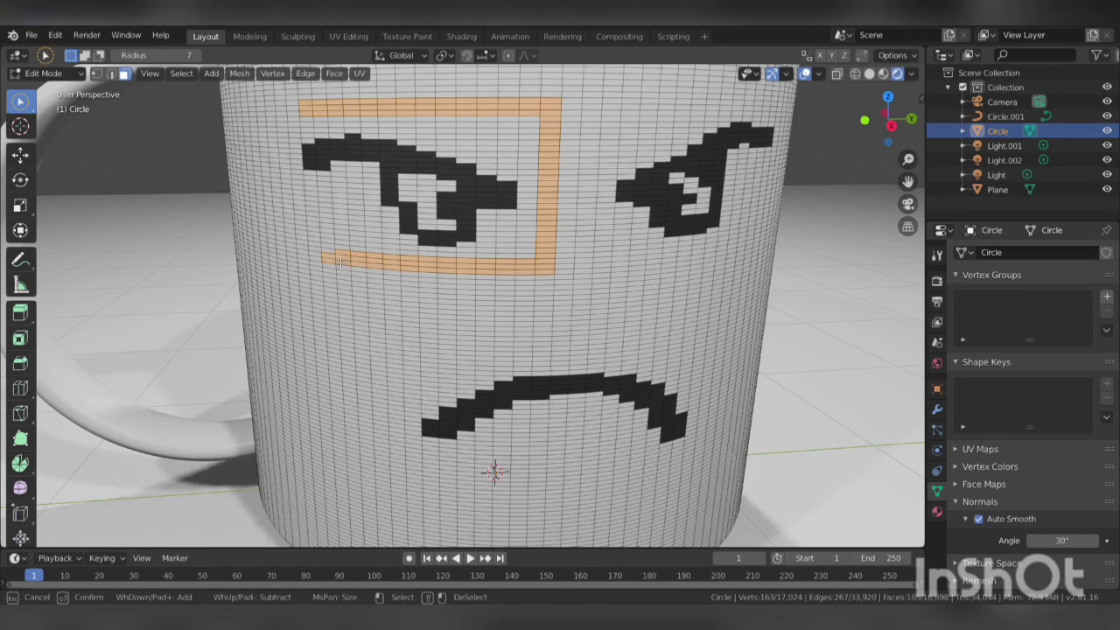
{"action": "left_click_drag", "start_coordinate": [319, 259], "coordinate": [302, 255]}
{"action": "mouse_move", "coordinate": [292, 235]}
{"action": "left_mouse_down"}
{"action": "mouse_move", "coordinate": [289, 208]}
{"action": "mouse_move", "coordinate": [532, 271]}
{"action": "mouse_move", "coordinate": [309, 255]}
{"action": "left_mouse_up"}
{"action": "right_click", "coordinate": [300, 254]}
{"action": "mouse_move", "coordinate": [300, 112]}
{"action": "left_mouse_down"}
{"action": "mouse_move", "coordinate": [284, 120]}
{"action": "mouse_move", "coordinate": [289, 184]}
{"action": "mouse_move", "coordinate": [286, 128]}
{"action": "left_mouse_up"}
{"action": "right_click", "coordinate": [280, 110]}
{"action": "right_click", "coordinate": [288, 184]}
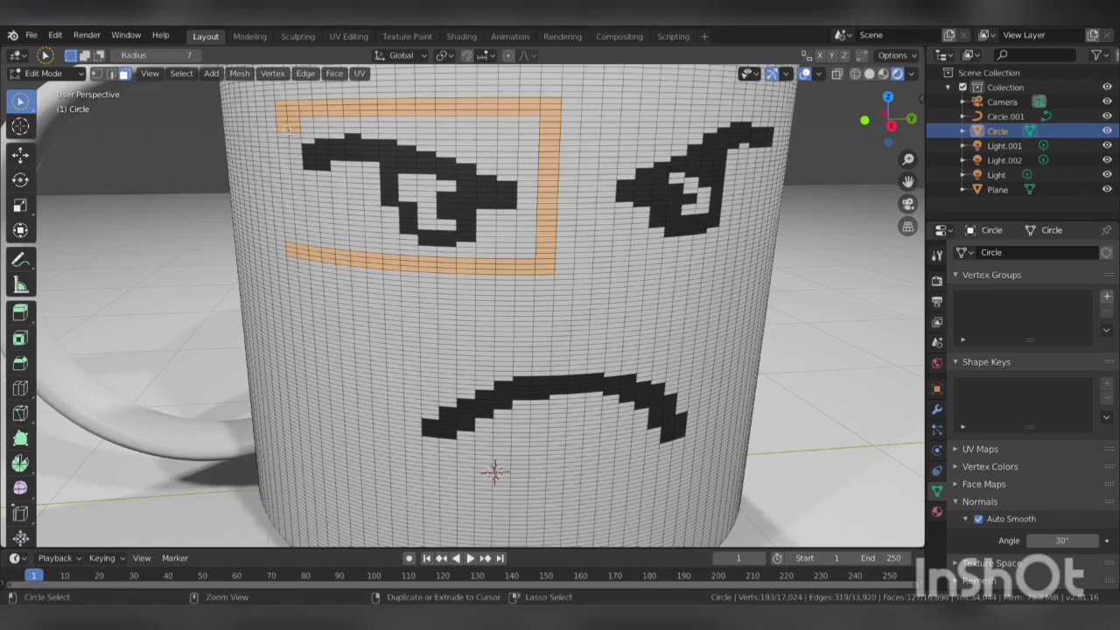
{"action": "left_click_drag", "start_coordinate": [290, 133], "coordinate": [279, 131], "text": "ctrl"}
Orbit toward the handle side and add the remaining left-side frame faces
{"action": "scroll", "coordinate": [286, 122], "scroll_direction": "up", "scroll_amount": 2}
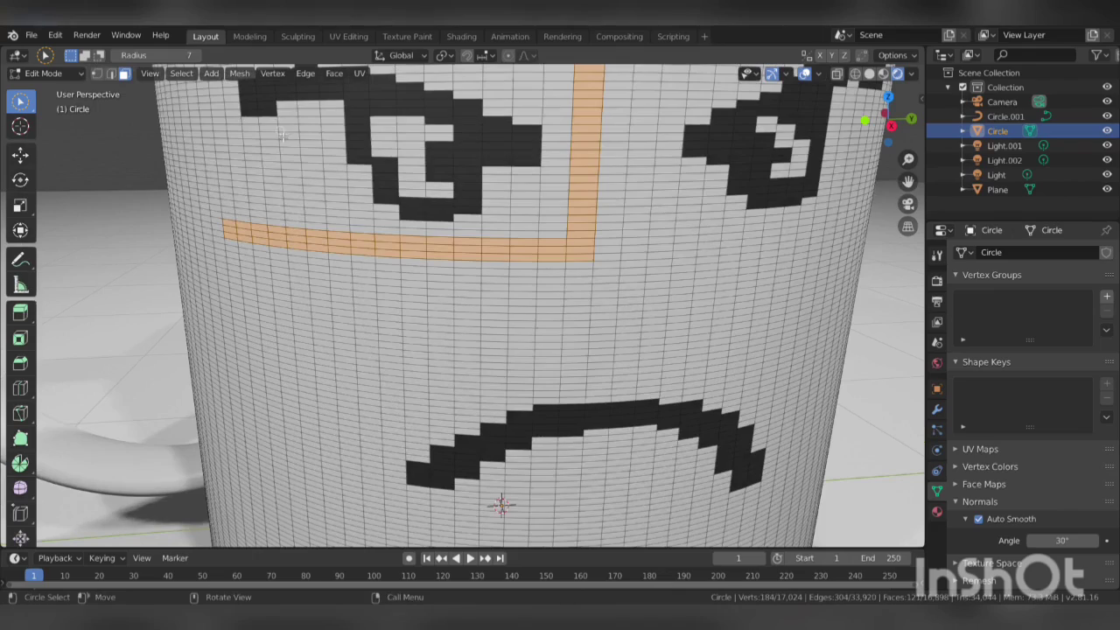
{"action": "scroll", "coordinate": [283, 135], "scroll_direction": "down", "scroll_amount": 3}
{"action": "scroll", "coordinate": [297, 144], "scroll_direction": "up", "scroll_amount": 3}
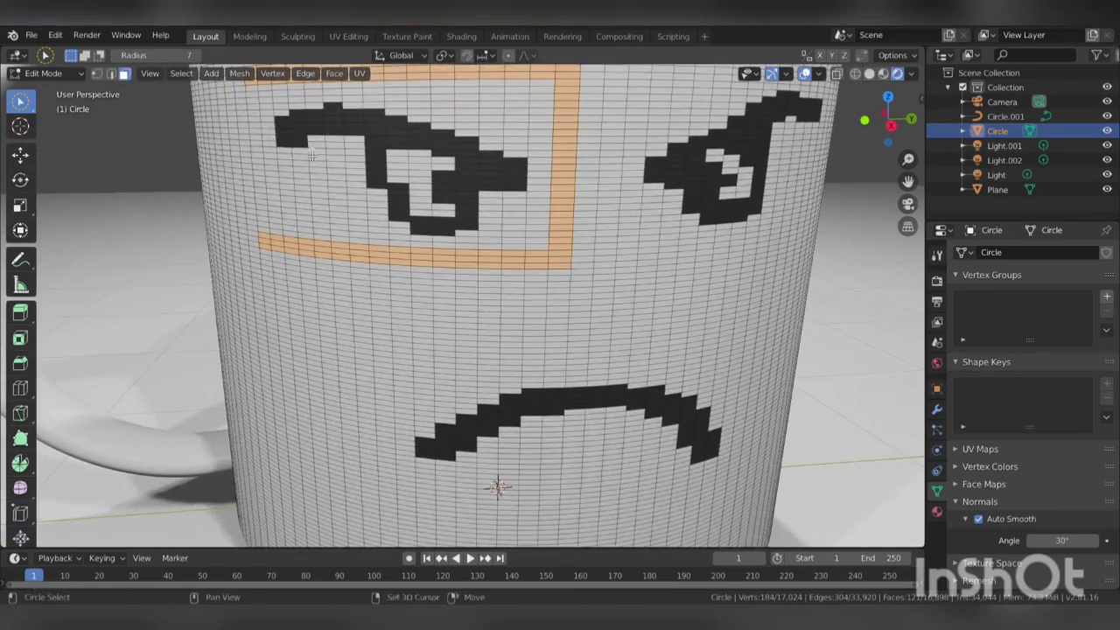
{"action": "middle_click_drag", "start_coordinate": [312, 156], "coordinate": [398, 180]}
{"action": "key", "text": "c"}
{"action": "left_click", "coordinate": [398, 180]}
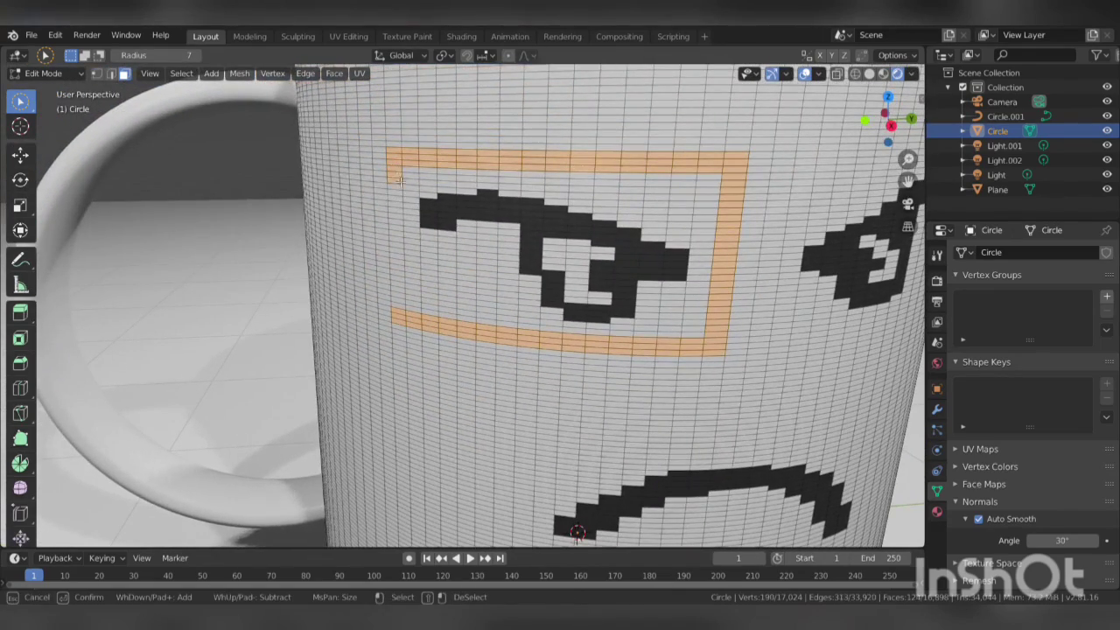
{"action": "left_click_drag", "start_coordinate": [398, 180], "coordinate": [403, 302]}
{"action": "right_click", "coordinate": [403, 302]}
Extrude the frame faces outward 0.0369 m and grow the selection to include the sides
{"action": "scroll", "coordinate": [403, 301], "scroll_direction": "down", "scroll_amount": 5}
{"action": "middle_click_drag", "start_coordinate": [469, 291], "coordinate": [480, 335]}
{"action": "key", "text": "e"}
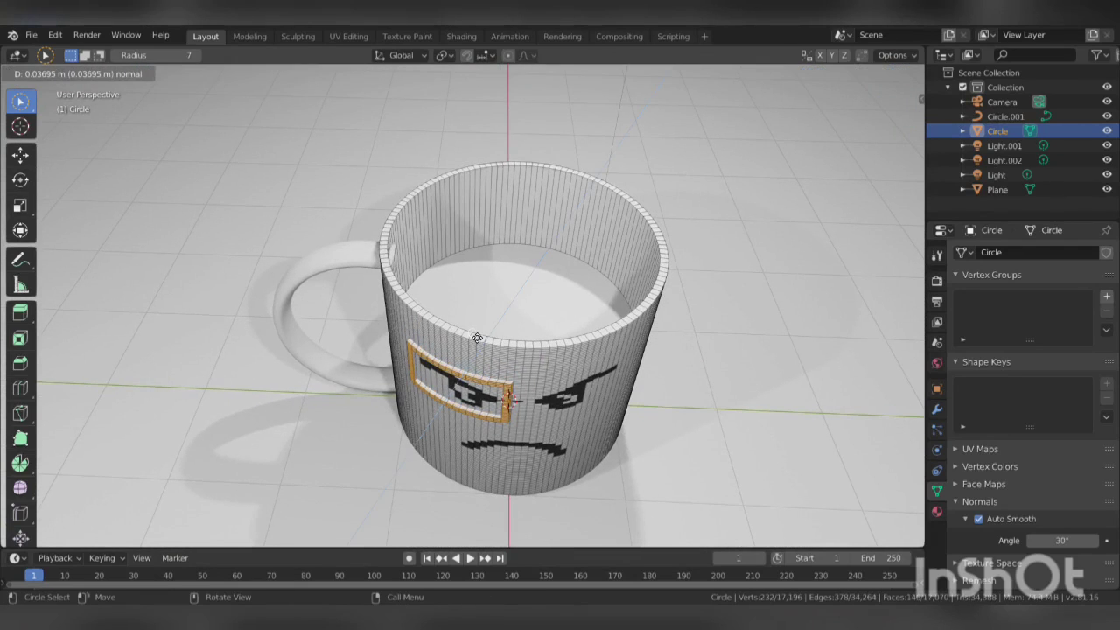
{"action": "left_click", "coordinate": [477, 338]}
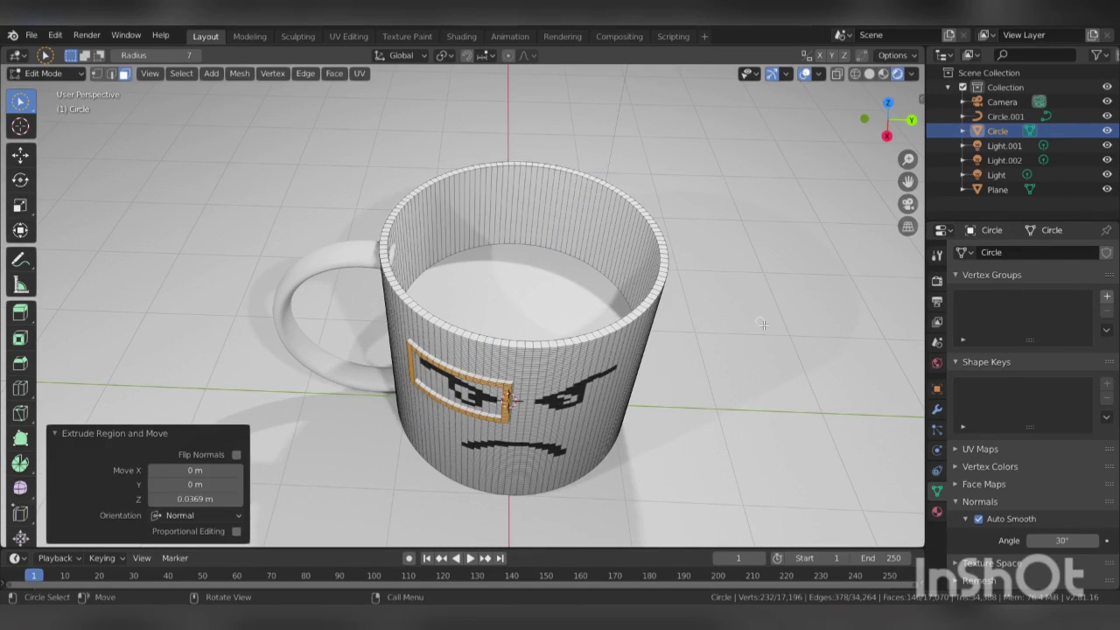
{"action": "key", "text": "ctrl+KP_Add"}
Add a new material slot on the mug with a new Material.003
{"action": "left_click", "coordinate": [937, 512]}
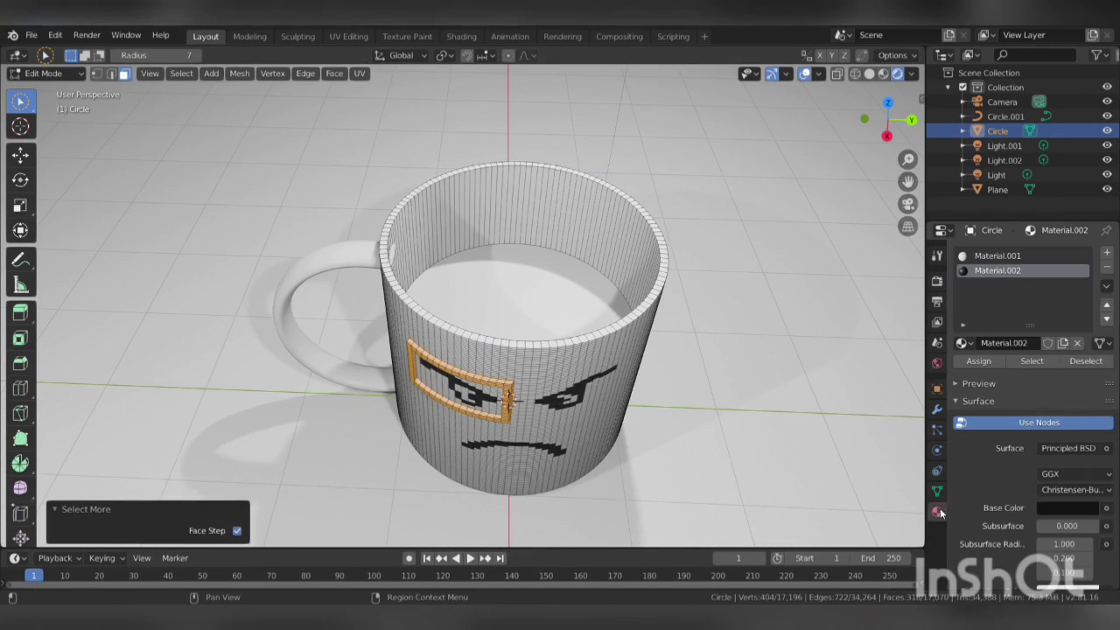
{"action": "left_click", "coordinate": [1106, 252]}
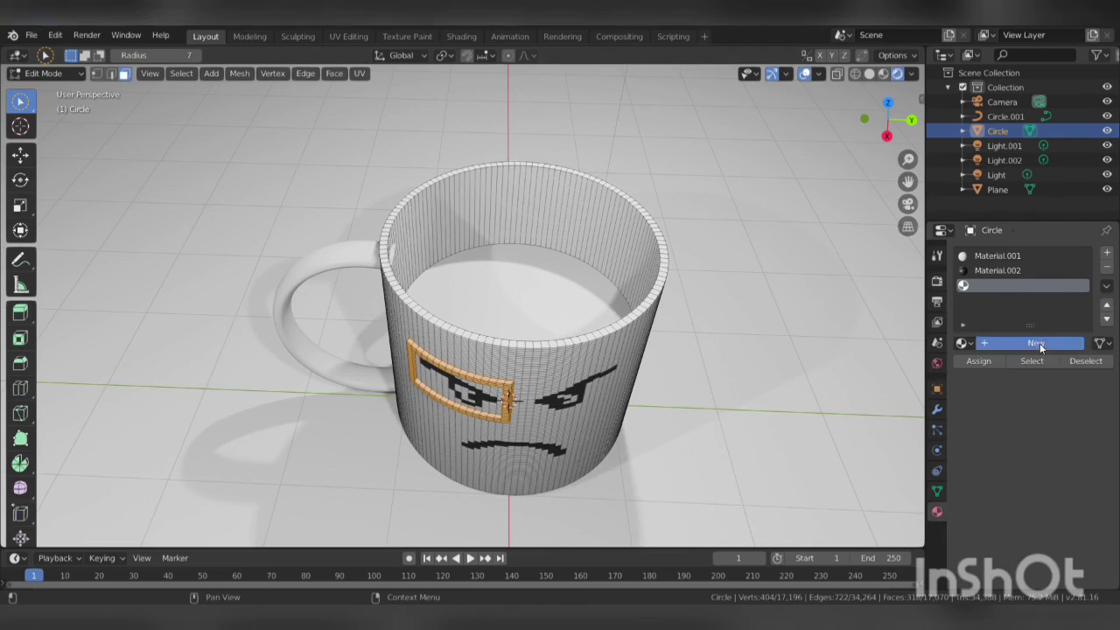
{"action": "left_click", "coordinate": [1039, 343]}
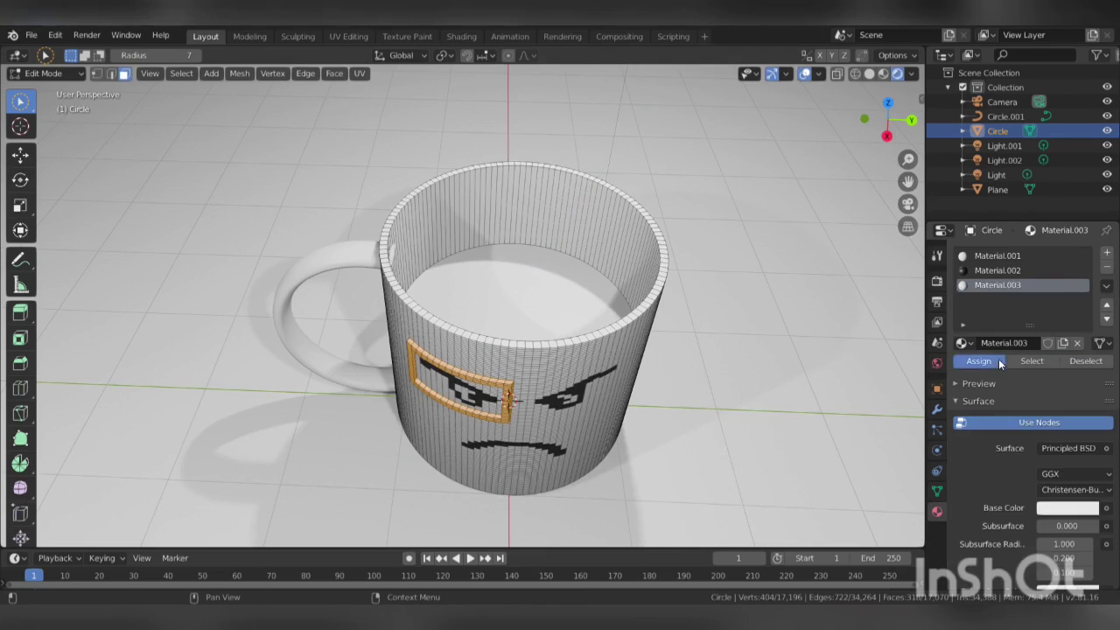
Set Material.001's base colour to tan (H 0.075, S 0.414, V 0.906), then leave Edit Mode
{"action": "left_click", "coordinate": [1004, 256]}
{"action": "left_click", "coordinate": [1065, 509]}
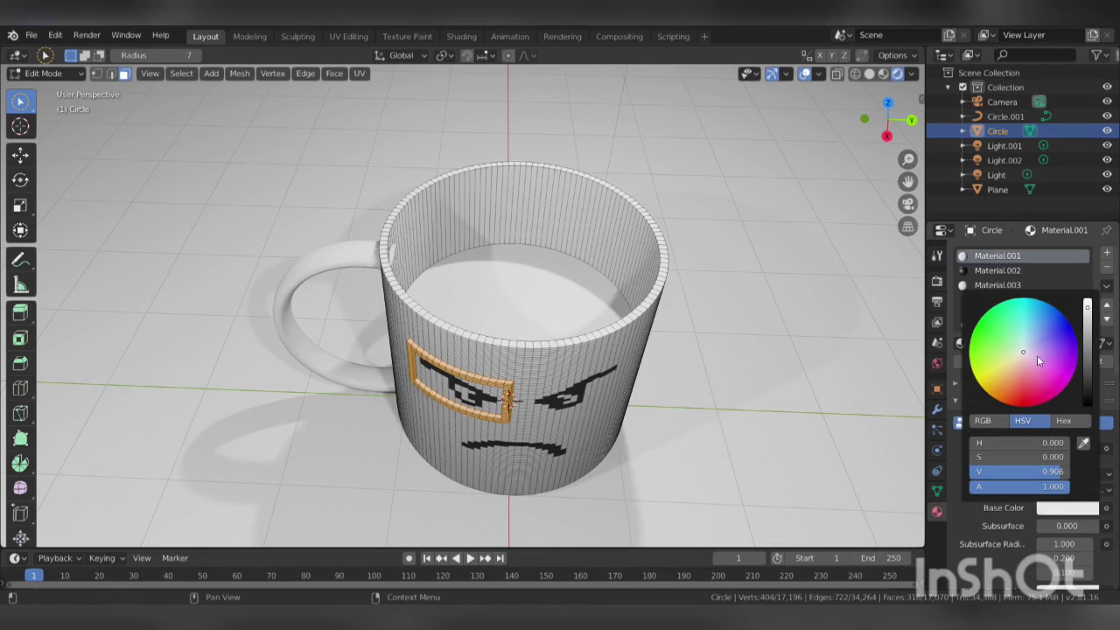
{"action": "mouse_move", "coordinate": [1026, 357]}
{"action": "left_mouse_down"}
{"action": "mouse_move", "coordinate": [1020, 343]}
{"action": "mouse_move", "coordinate": [1013, 354]}
{"action": "mouse_move", "coordinate": [1044, 354]}
{"action": "mouse_move", "coordinate": [1011, 366]}
{"action": "left_mouse_up"}
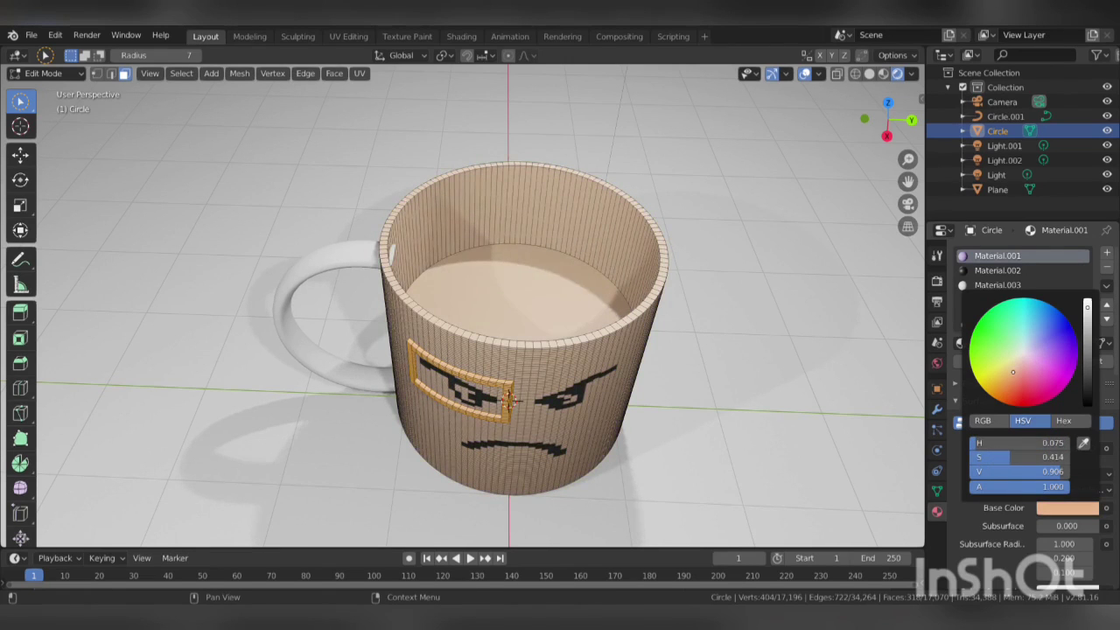
{"action": "key", "text": "alt+a"}
{"action": "middle_click_drag", "start_coordinate": [490, 271], "coordinate": [365, 267]}
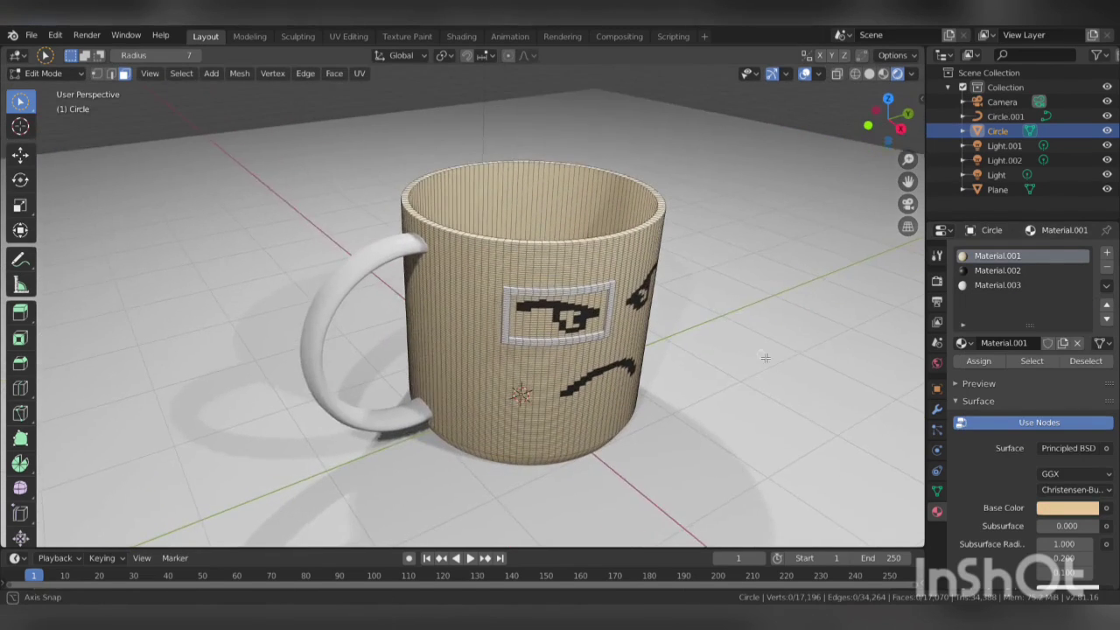
{"action": "key", "text": "Tab"}
Assign the mug's tan Material.001 to the handle
{"action": "left_click", "coordinate": [347, 267]}
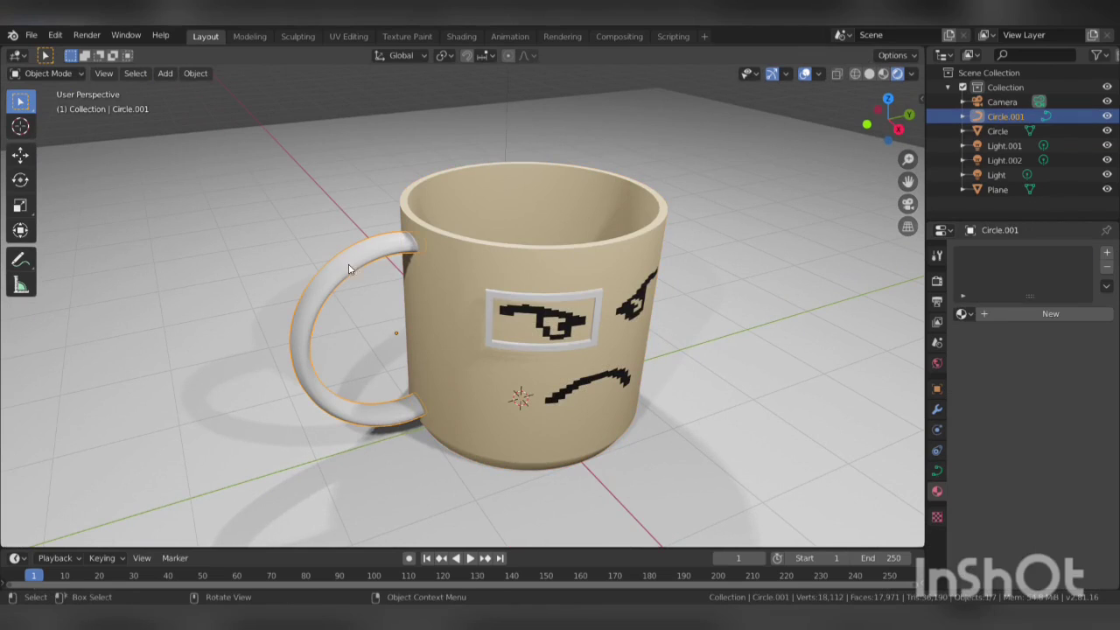
{"action": "left_click", "coordinate": [963, 315]}
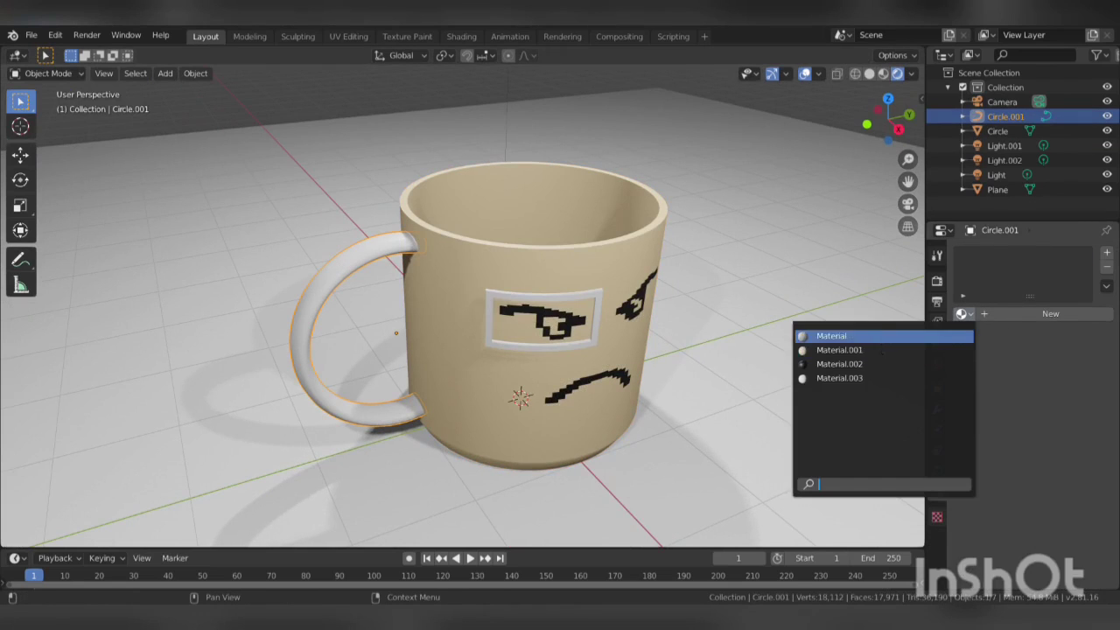
{"action": "left_click", "coordinate": [844, 351]}
Give the floor plane a new pale green Material.004
{"action": "left_click", "coordinate": [801, 329]}
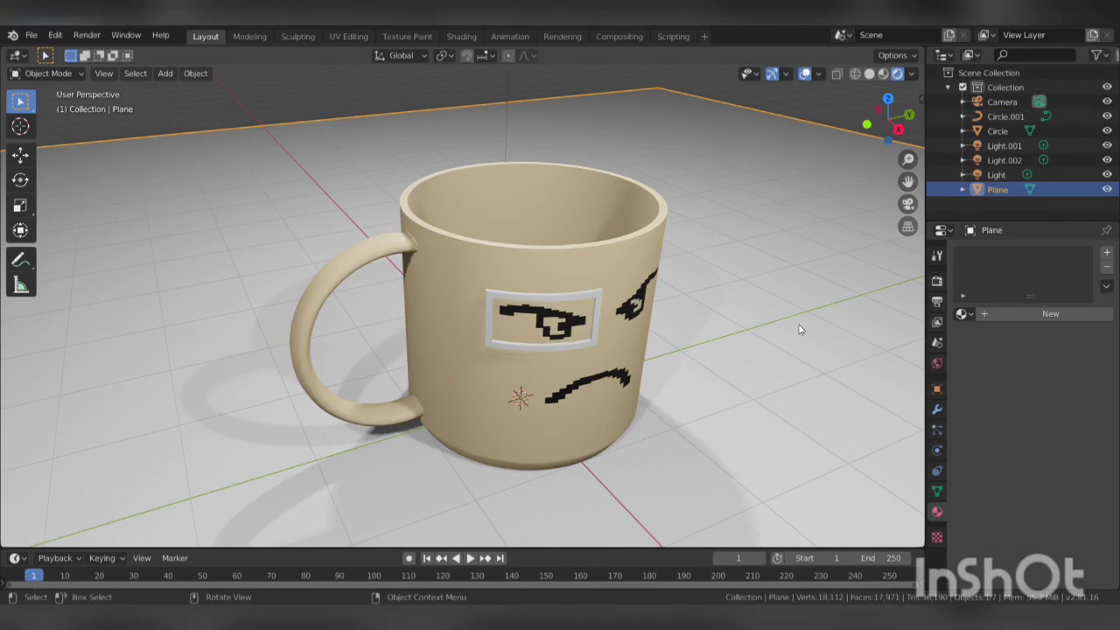
{"action": "left_click", "coordinate": [1022, 314]}
{"action": "left_click", "coordinate": [1066, 460]}
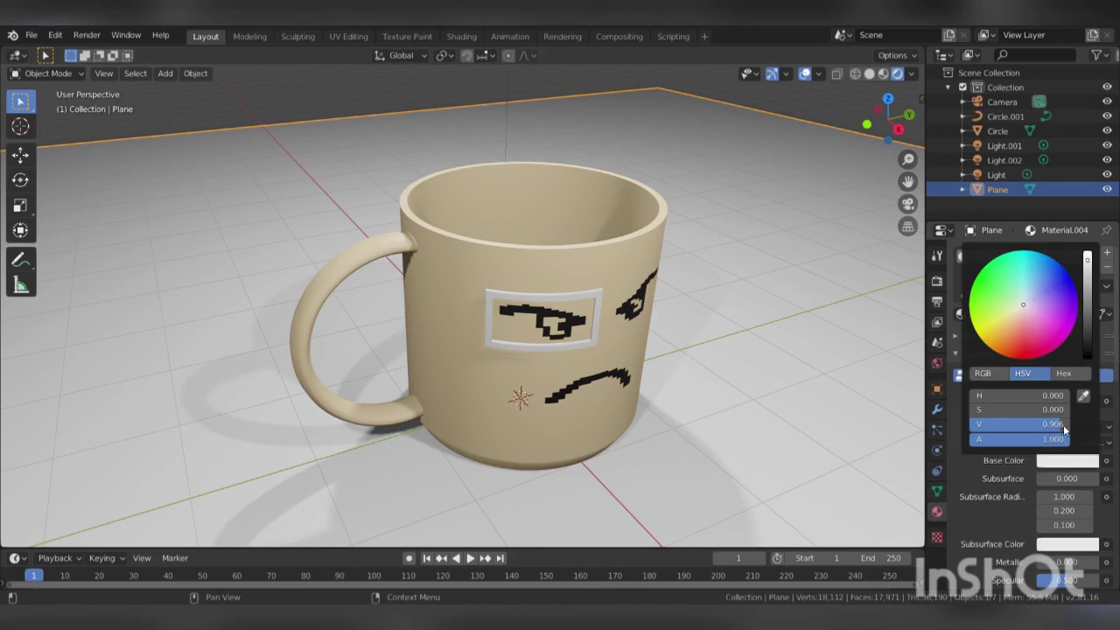
{"action": "left_click_drag", "start_coordinate": [1024, 307], "coordinate": [1012, 300]}
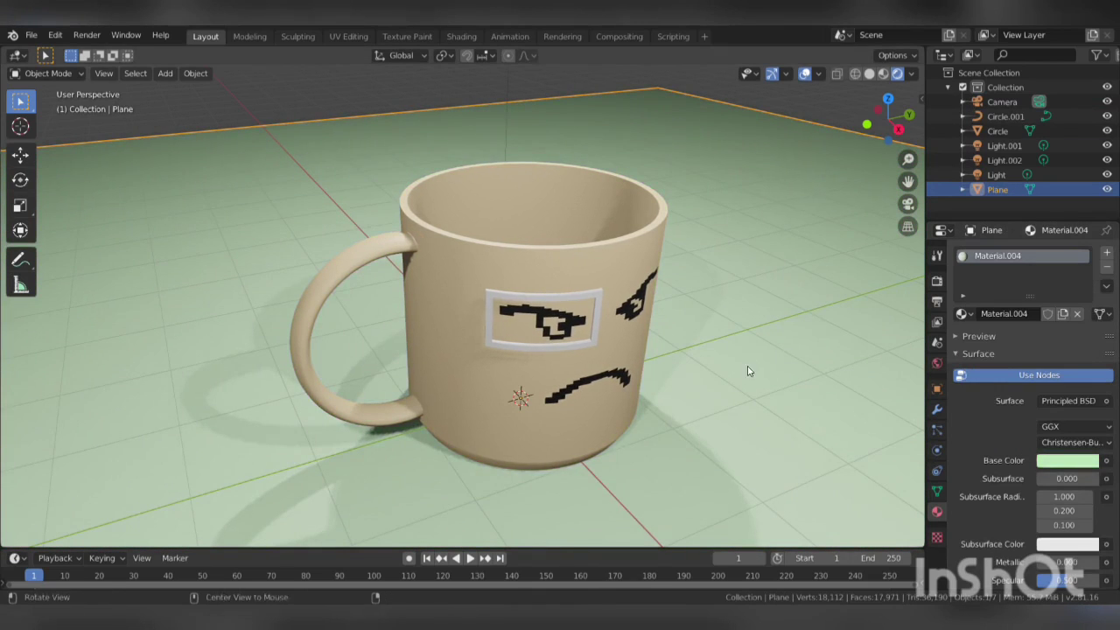
{"action": "middle_click_drag", "start_coordinate": [747, 366], "coordinate": [646, 328]}
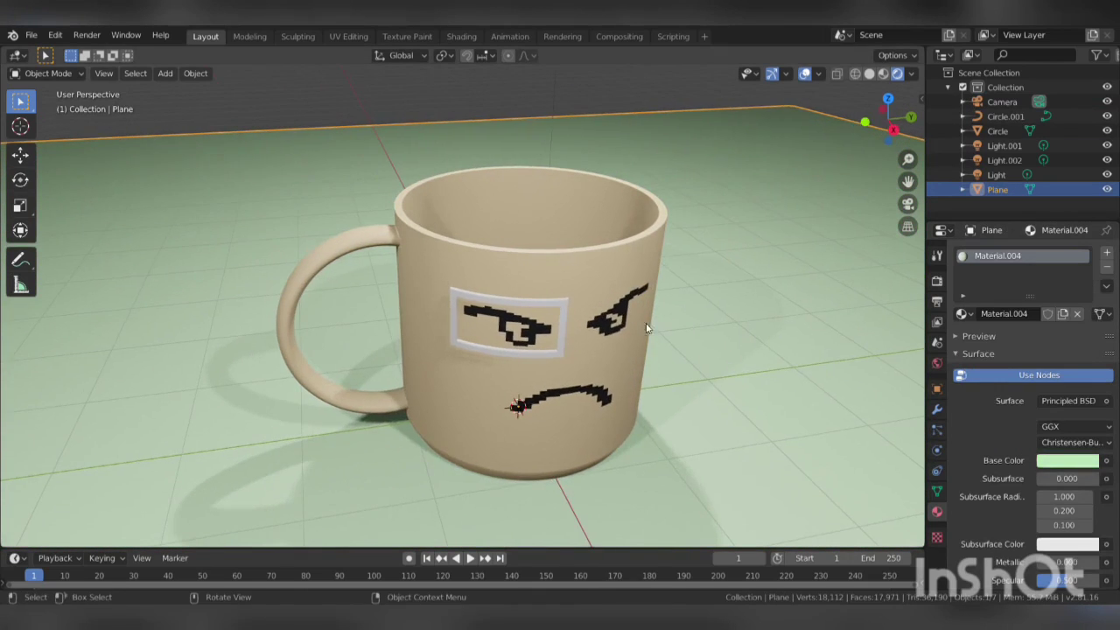
{"action": "left_click", "coordinate": [602, 313]}
Reselect the mug body, enter its Edit Mode, and orbit to face its front
{"action": "key", "text": "Tab"}
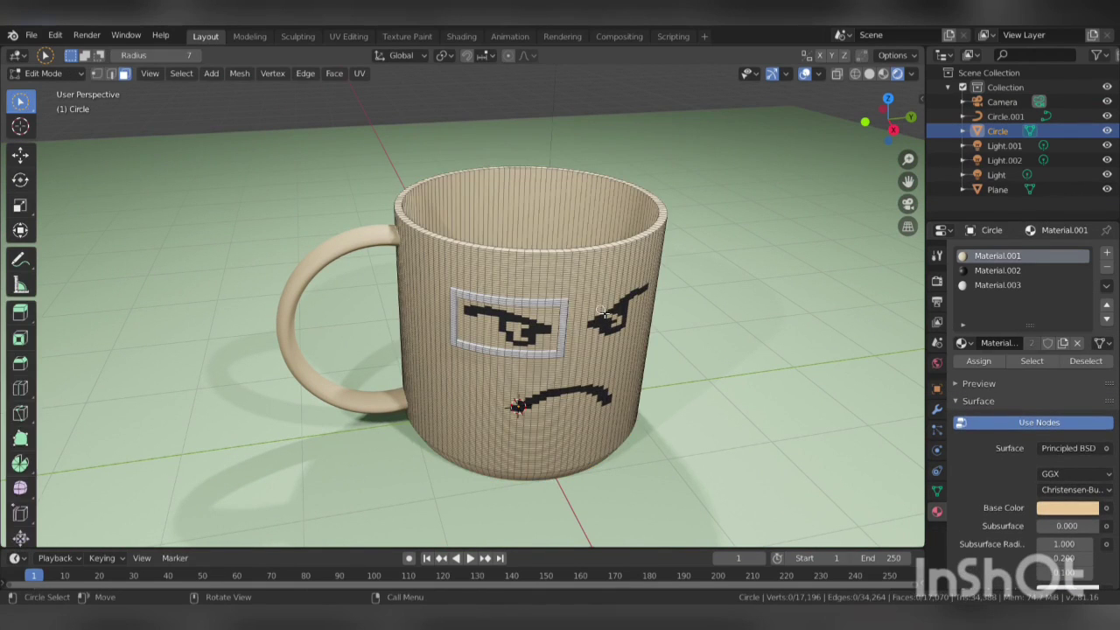
{"action": "scroll", "coordinate": [604, 313], "scroll_direction": "up", "scroll_amount": 3}
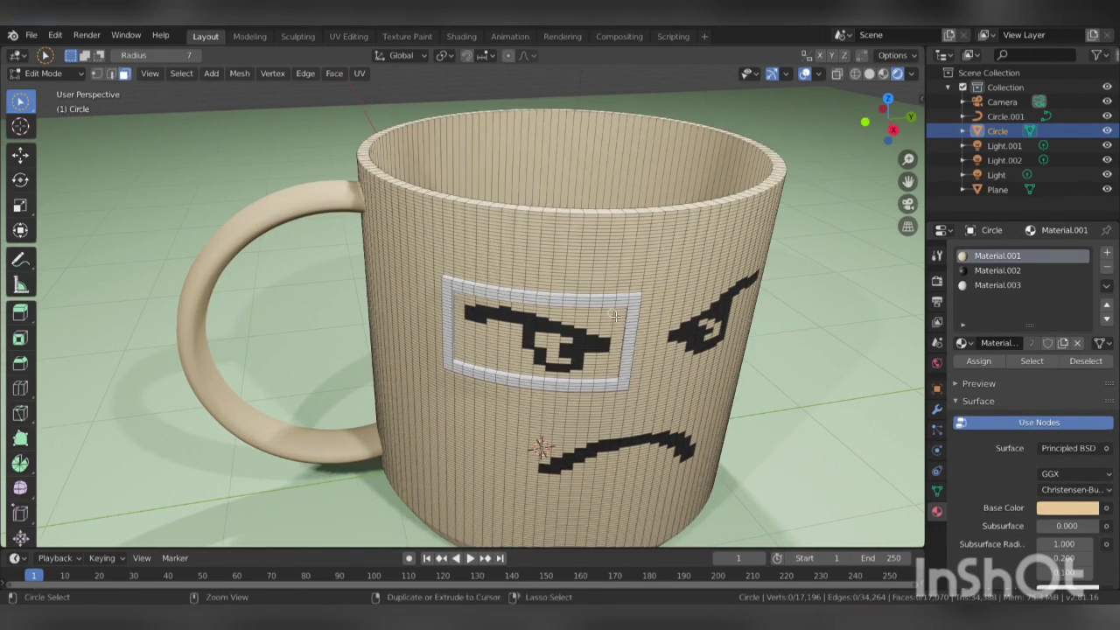
{"action": "key", "text": "Tab"}
{"action": "key", "text": "Tab"}
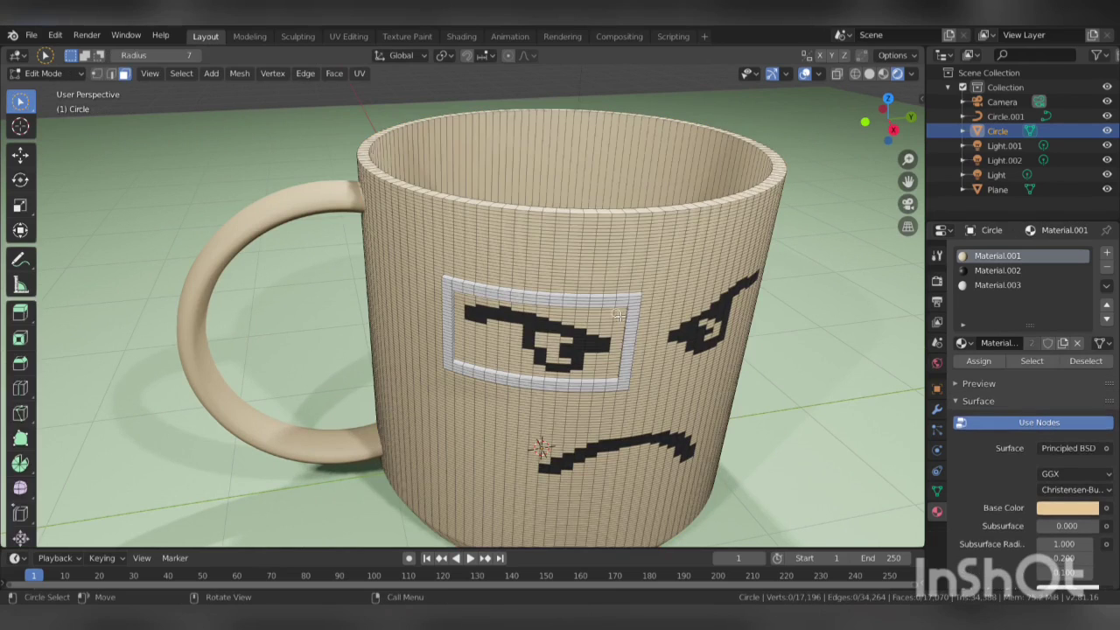
{"action": "key", "text": "Tab"}
{"action": "left_click", "coordinate": [696, 318]}
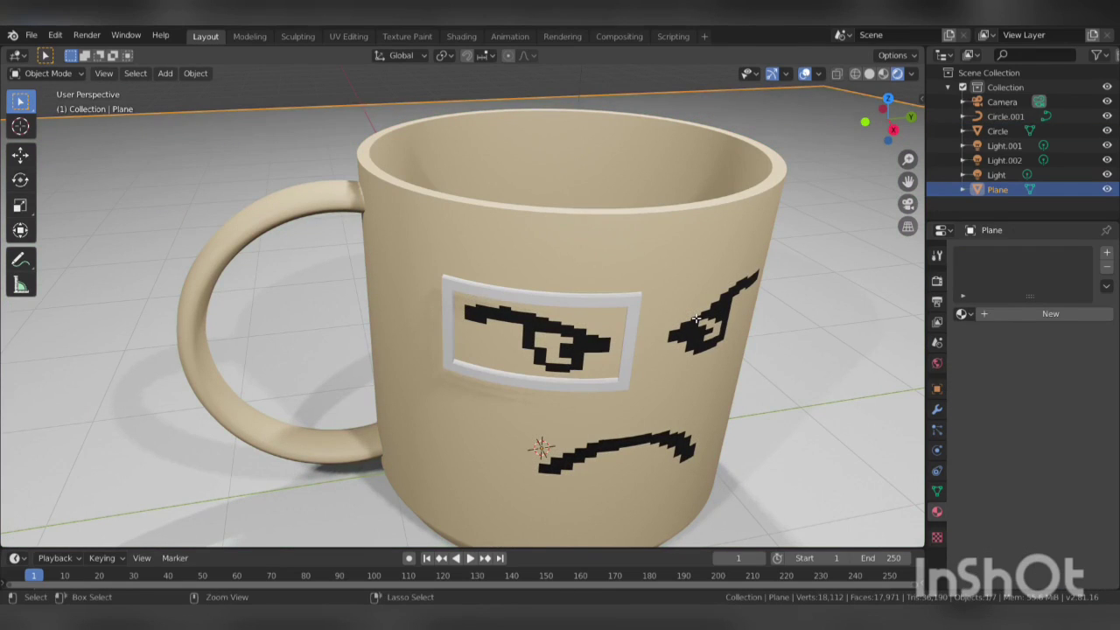
{"action": "left_click", "coordinate": [697, 318]}
{"action": "left_click", "coordinate": [697, 318]}
{"action": "key", "text": "Tab"}
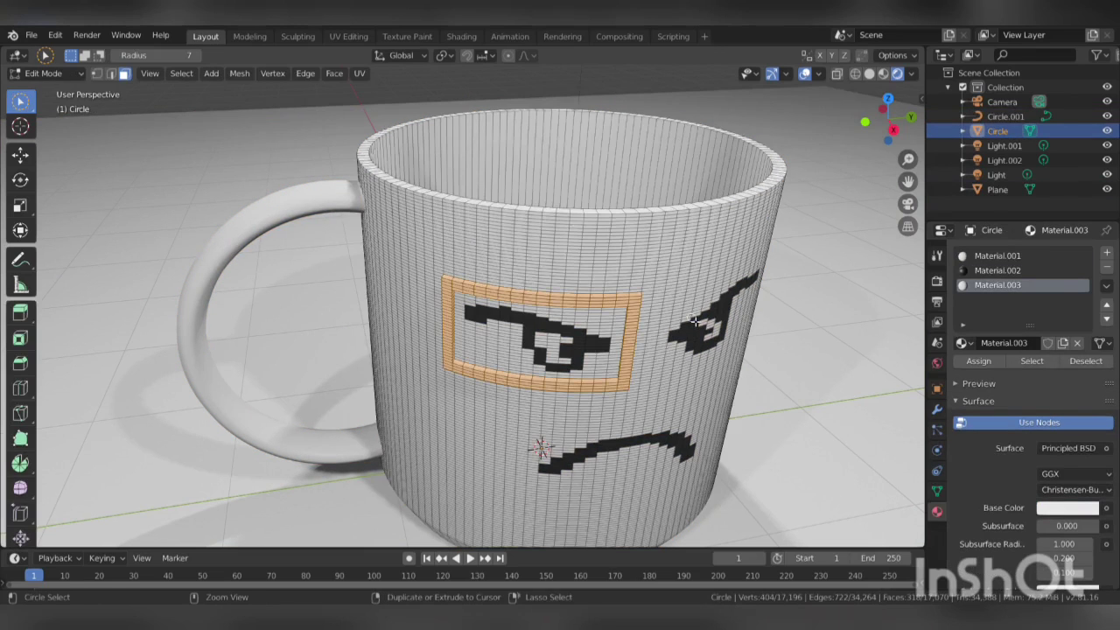
{"action": "middle_click_drag", "start_coordinate": [762, 346], "coordinate": [739, 342]}
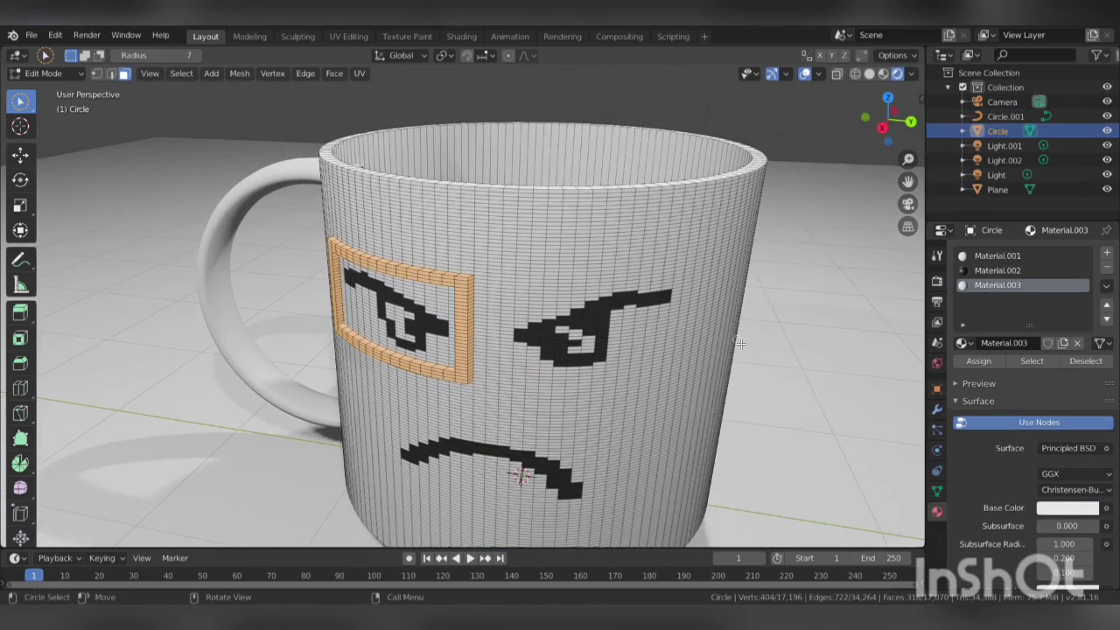
Slide the duplicated glasses frame sideways along Y to sit near the right eye
{"action": "key", "text": "g"}
{"action": "key", "text": "y"}
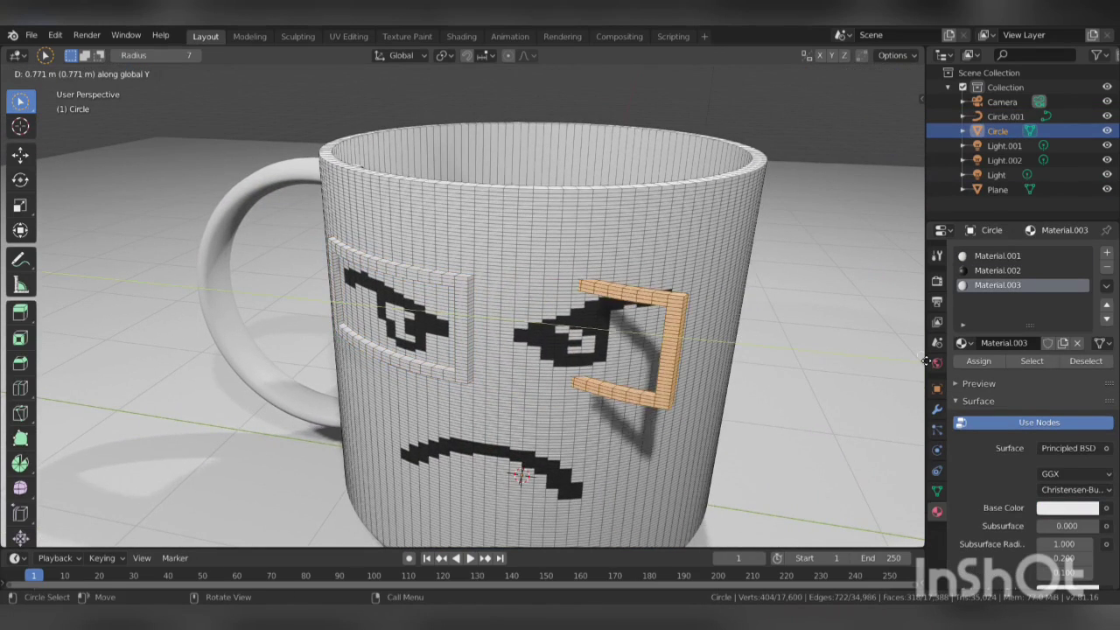
{"action": "left_click", "coordinate": [904, 359]}
{"action": "key", "text": "KP_7"}
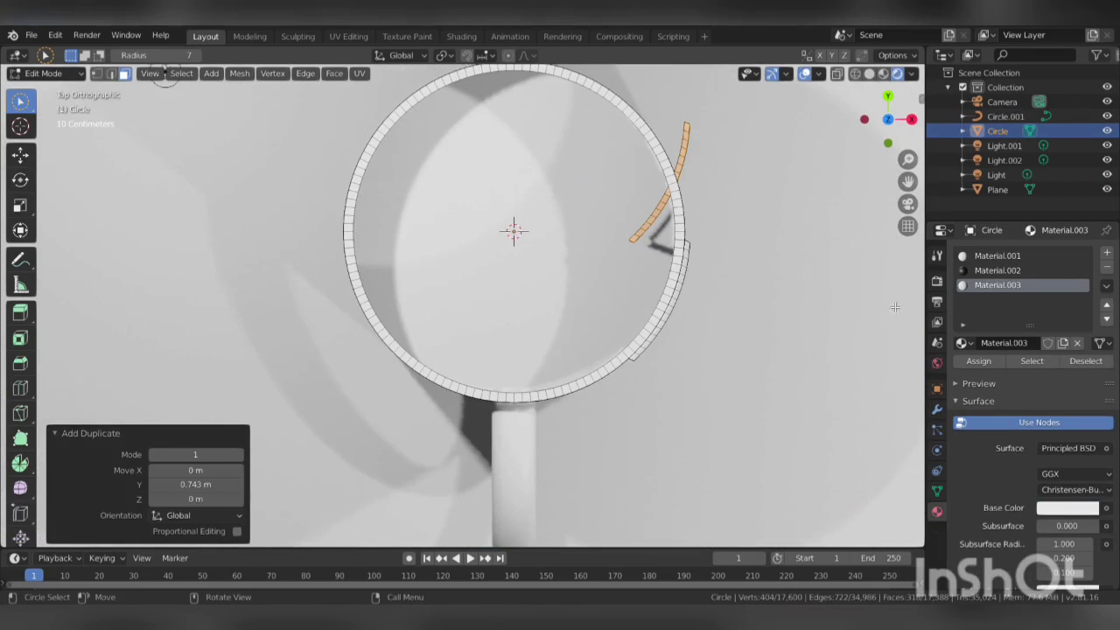
From top view, rotate the copy about Z and shift it flat until it hugs the mug curve
{"action": "key", "text": "r"}
{"action": "key", "text": "z"}
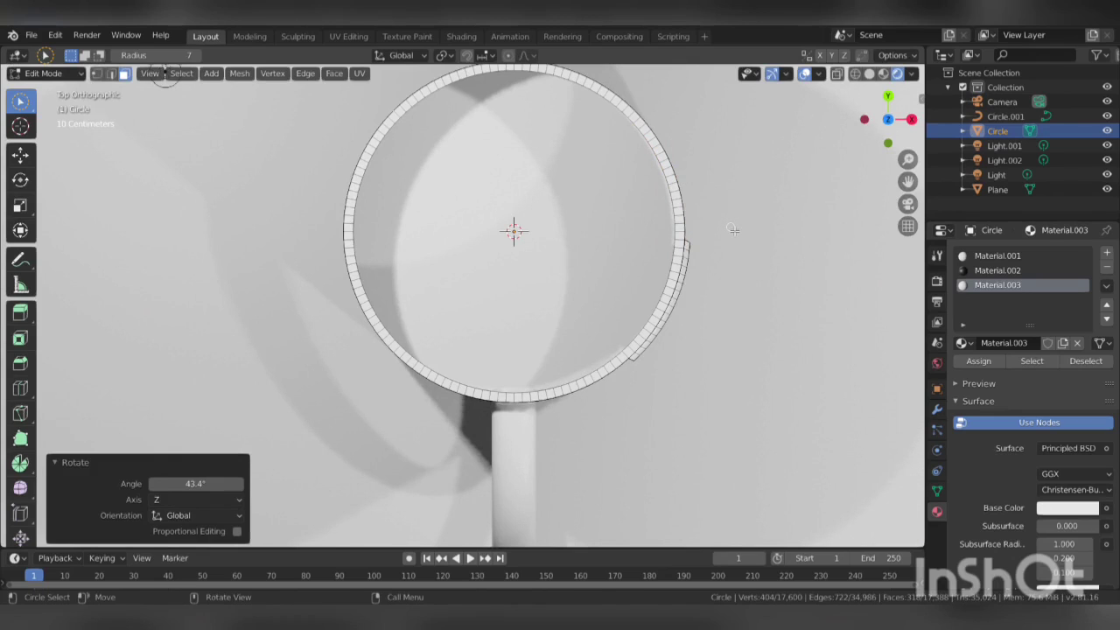
{"action": "key", "text": "g"}
{"action": "key", "text": "shift+z"}
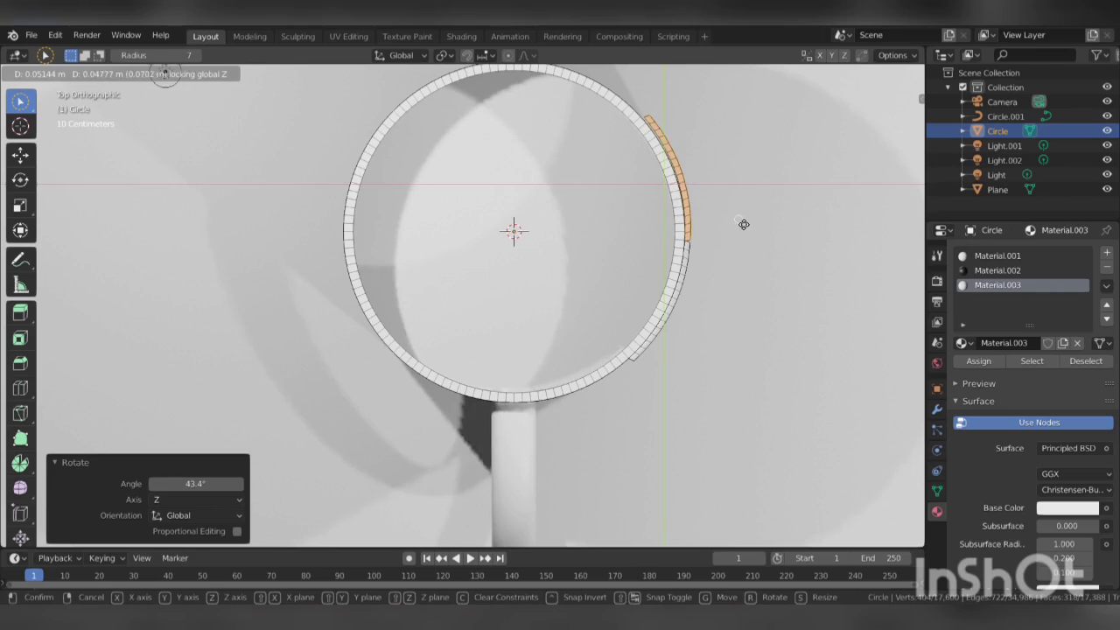
{"action": "left_click", "coordinate": [745, 224]}
{"action": "key", "text": "r"}
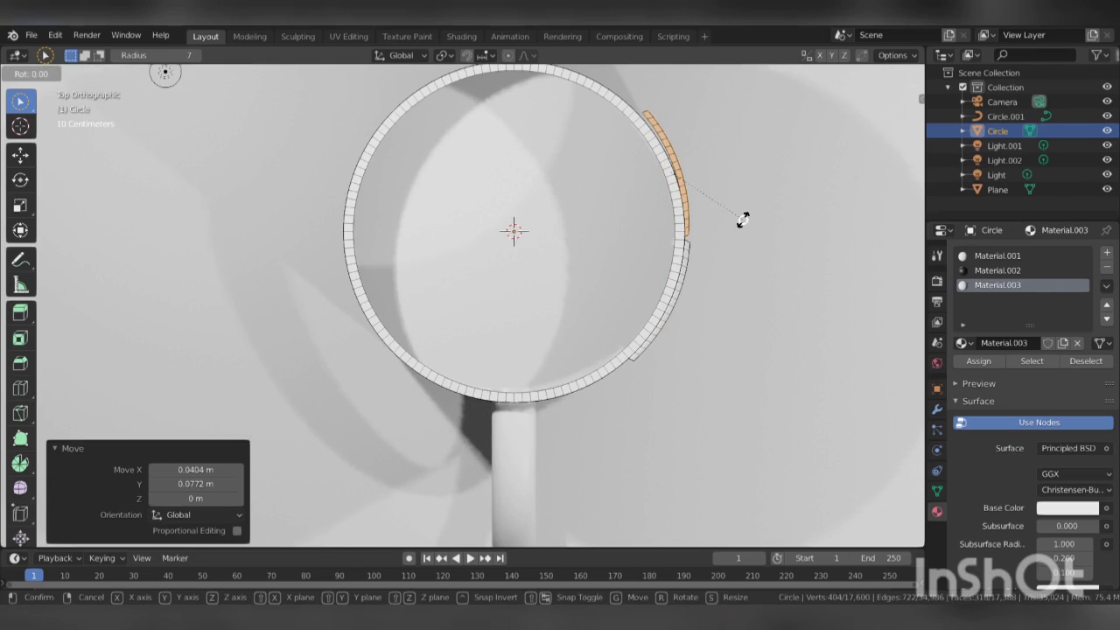
{"action": "key", "text": "z"}
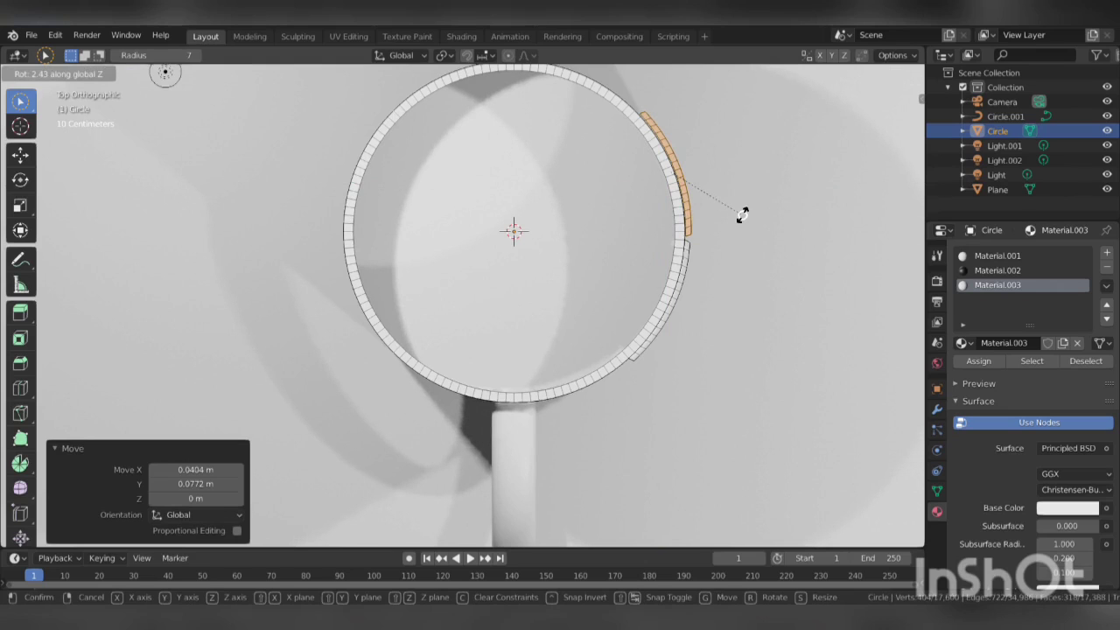
{"action": "left_click", "coordinate": [742, 217]}
{"action": "key", "text": "g"}
{"action": "key", "text": "shift+z"}
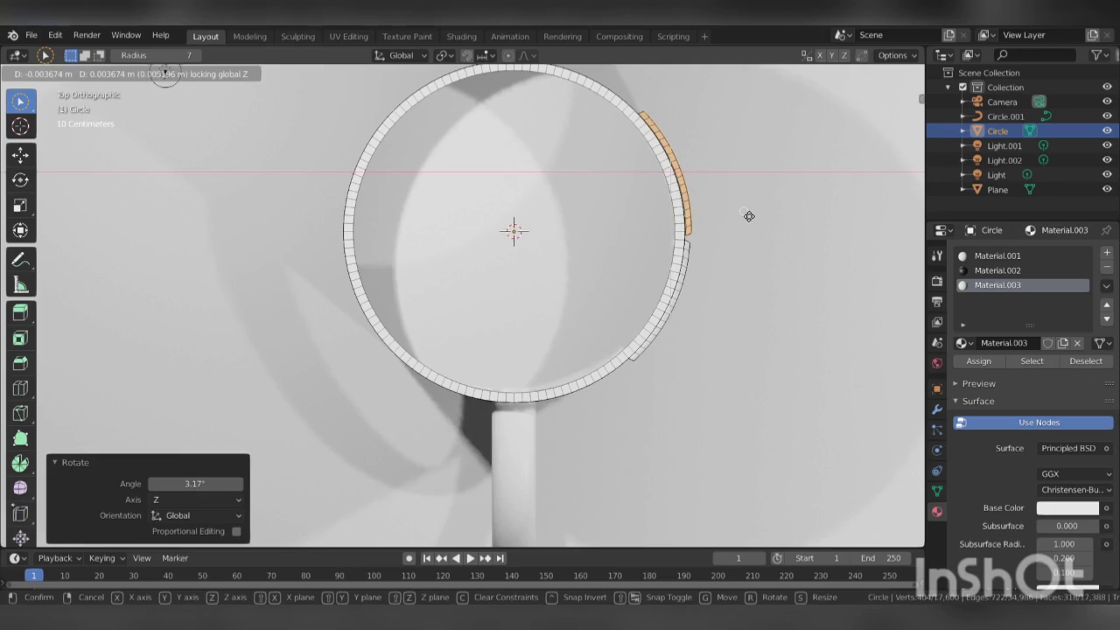
{"action": "left_click", "coordinate": [746, 215]}
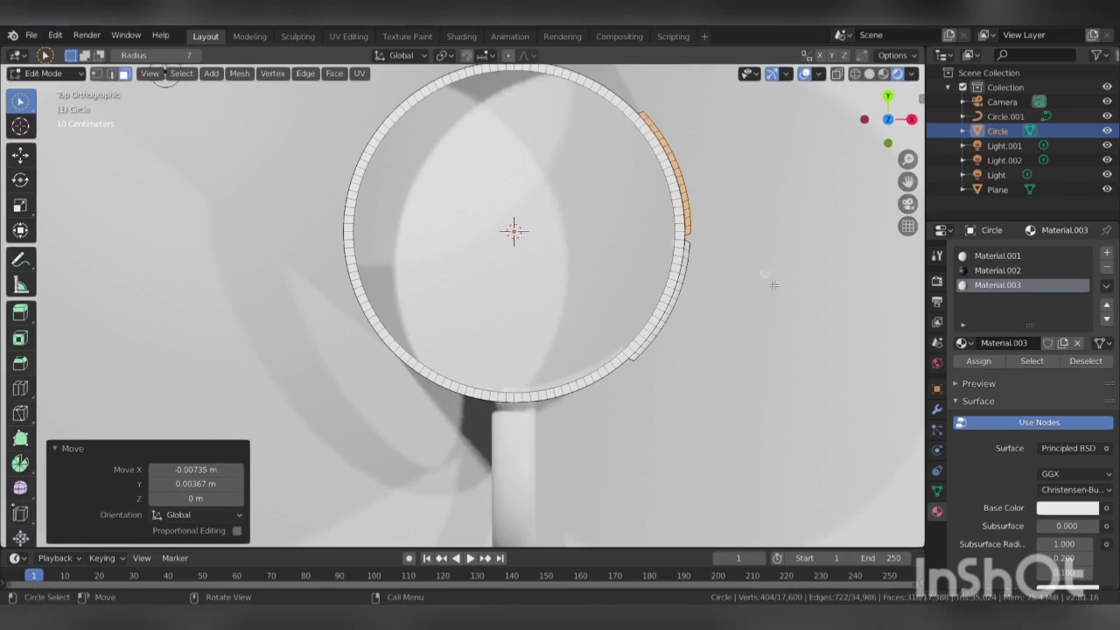
{"action": "mouse_move", "coordinate": [761, 235]}
{"action": "middle_mouse_down"}
{"action": "mouse_move", "coordinate": [624, 181]}
{"action": "mouse_move", "coordinate": [632, 185]}
{"action": "middle_mouse_up"}
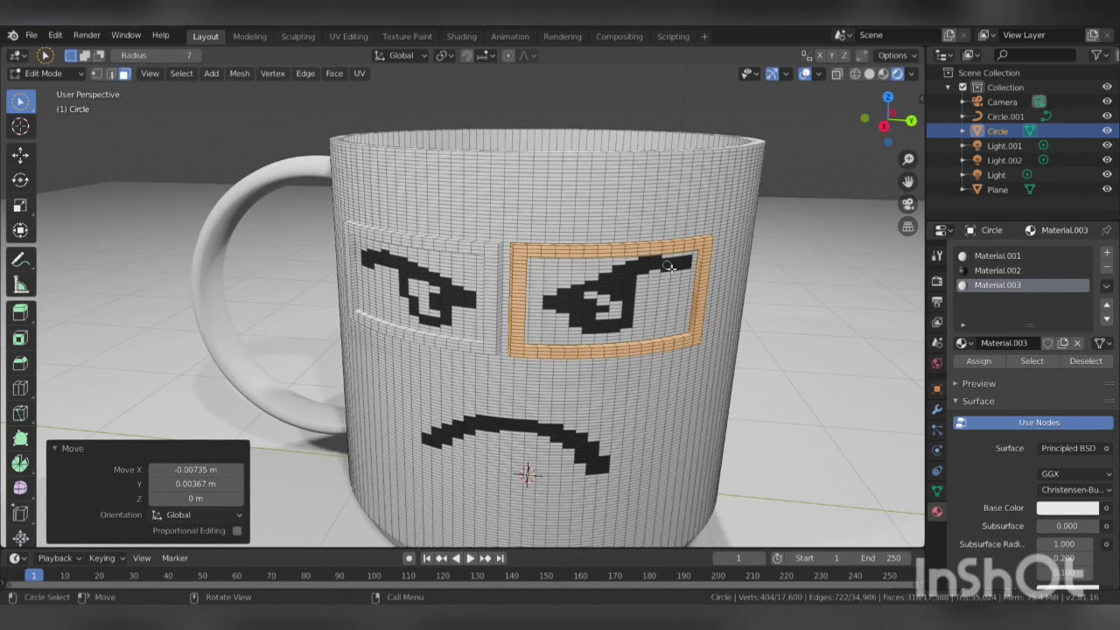
Try Select Similar by Area and Perimeter, undo both, then grow the eye-frame face selection
{"action": "key", "text": "Tab"}
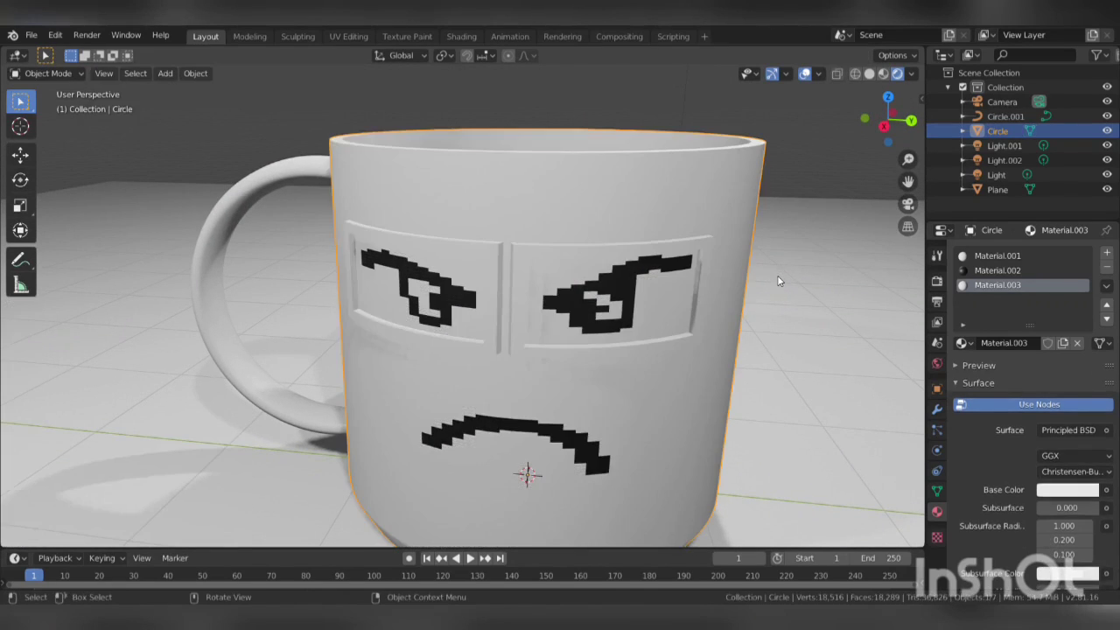
{"action": "key", "text": "Tab"}
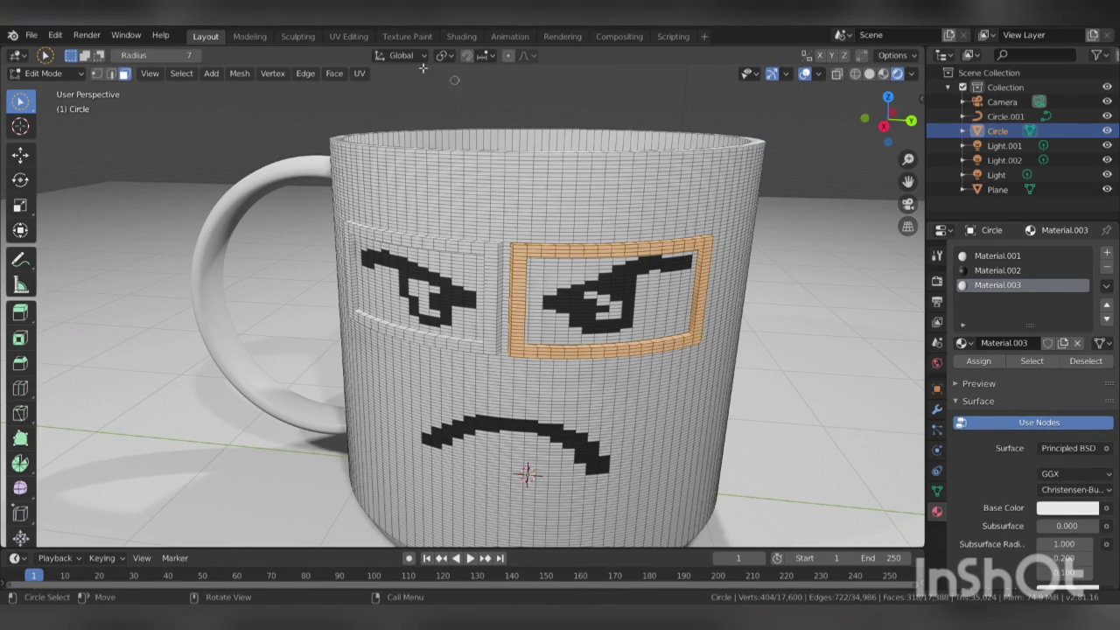
{"action": "left_click", "coordinate": [188, 75]}
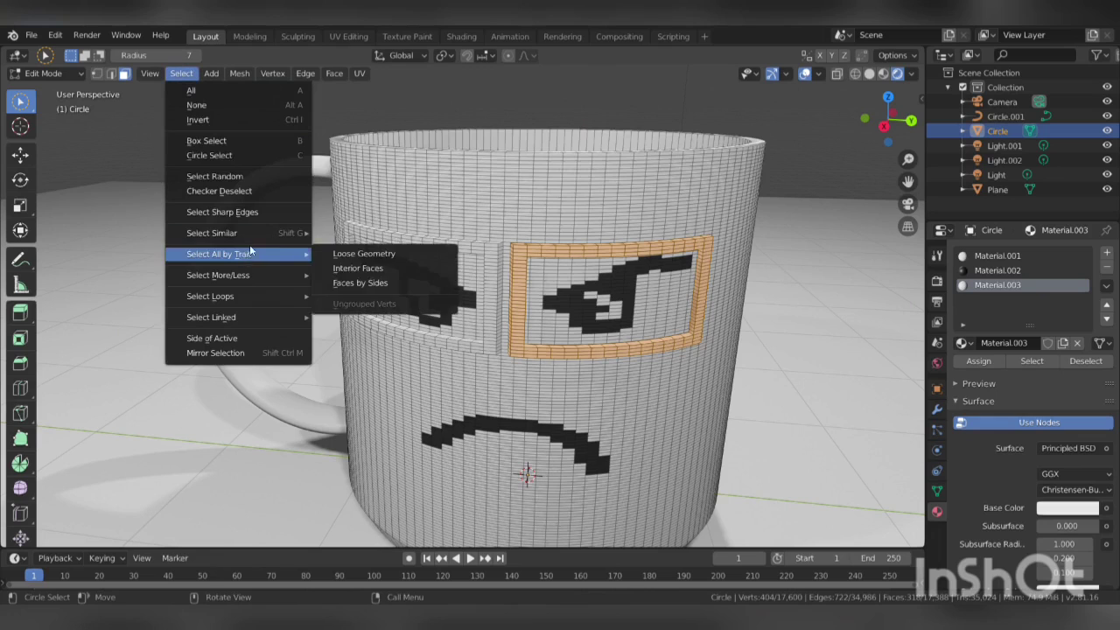
{"action": "left_click", "coordinate": [342, 249]}
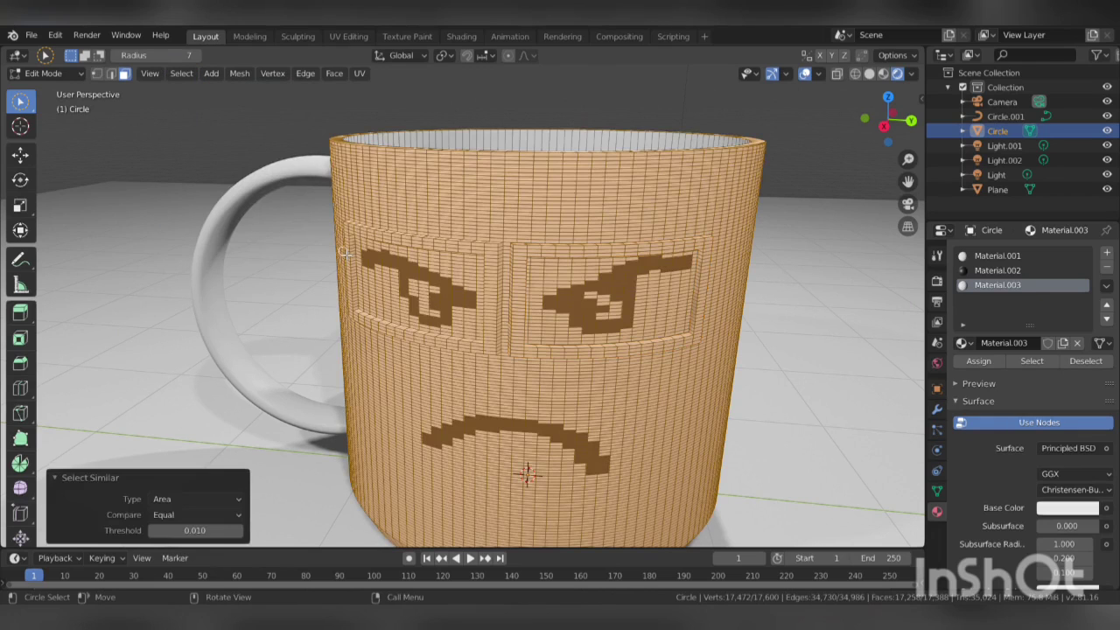
{"action": "key", "text": "ctrl+z"}
{"action": "left_click", "coordinate": [182, 73]}
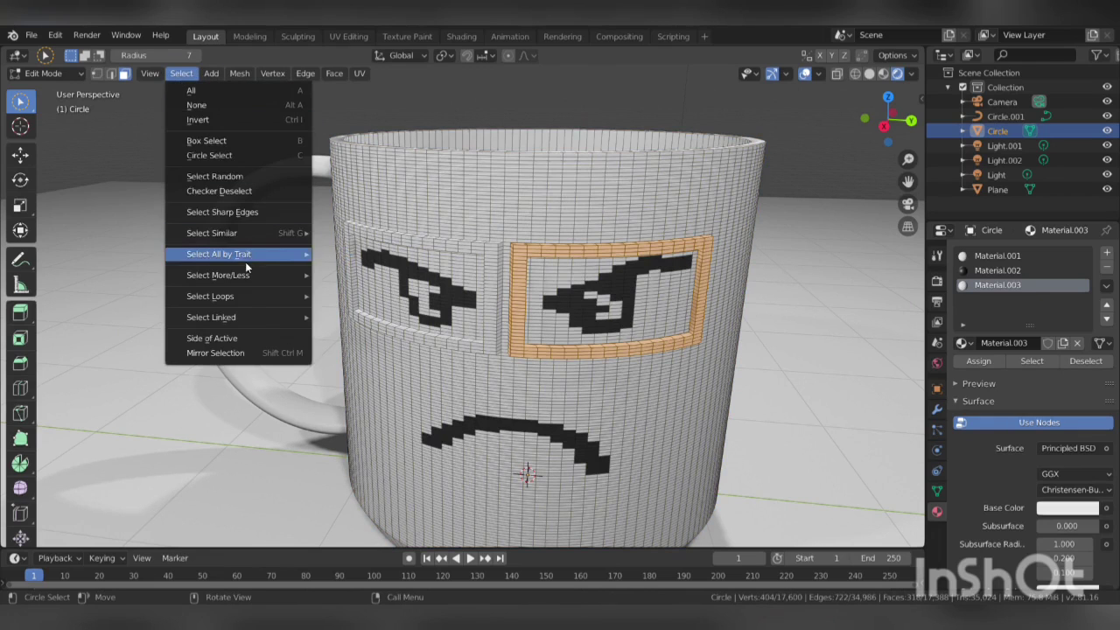
{"action": "mouse_move", "coordinate": [211, 233]}
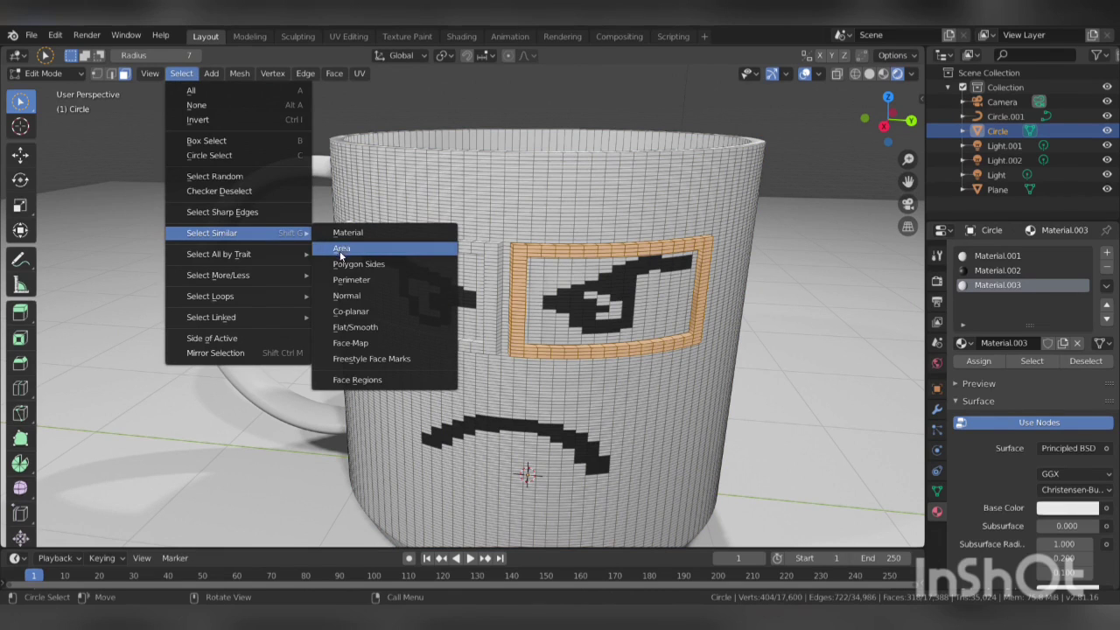
{"action": "left_click", "coordinate": [347, 278]}
{"action": "key", "text": "ctrl+z"}
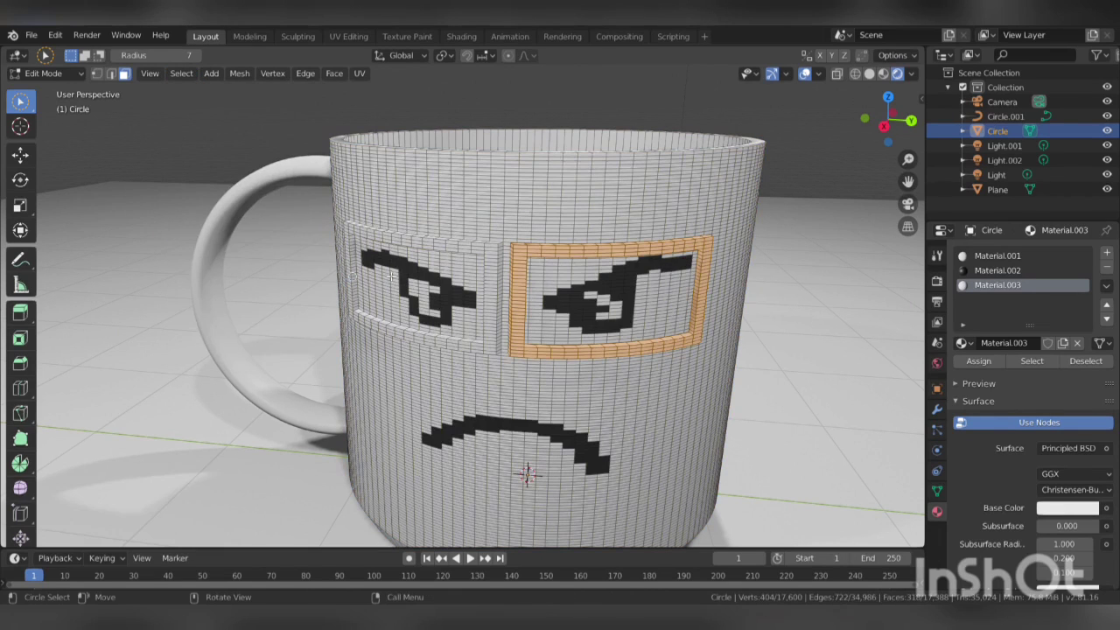
{"action": "key", "text": "ctrl+z"}
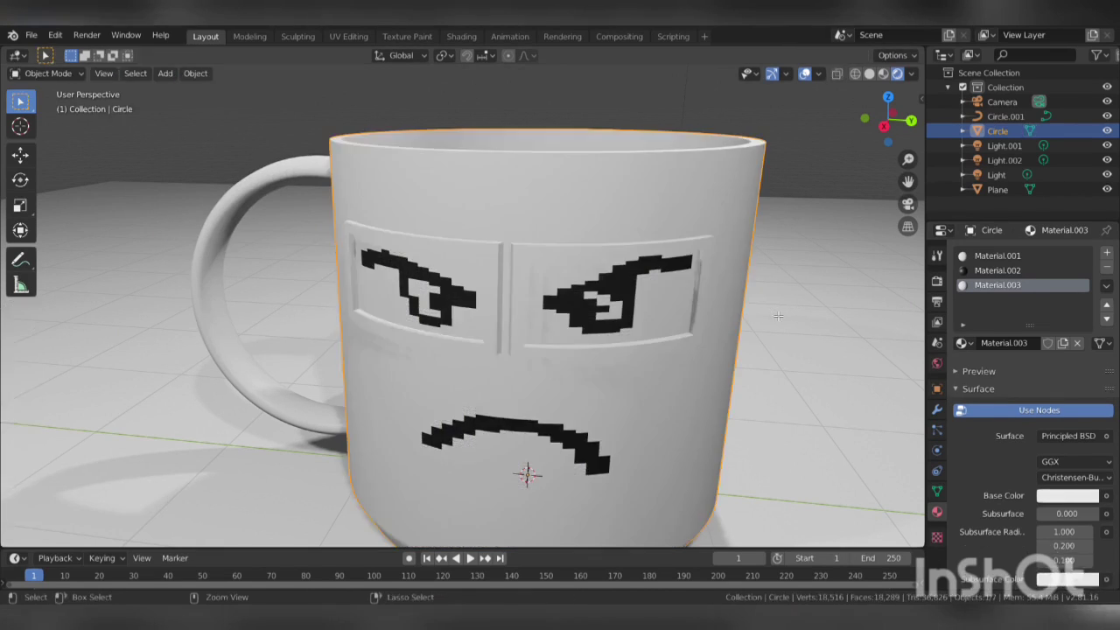
{"action": "key", "text": "ctrl+shift+z"}
{"action": "key", "text": "ctrl+KP_Add"}
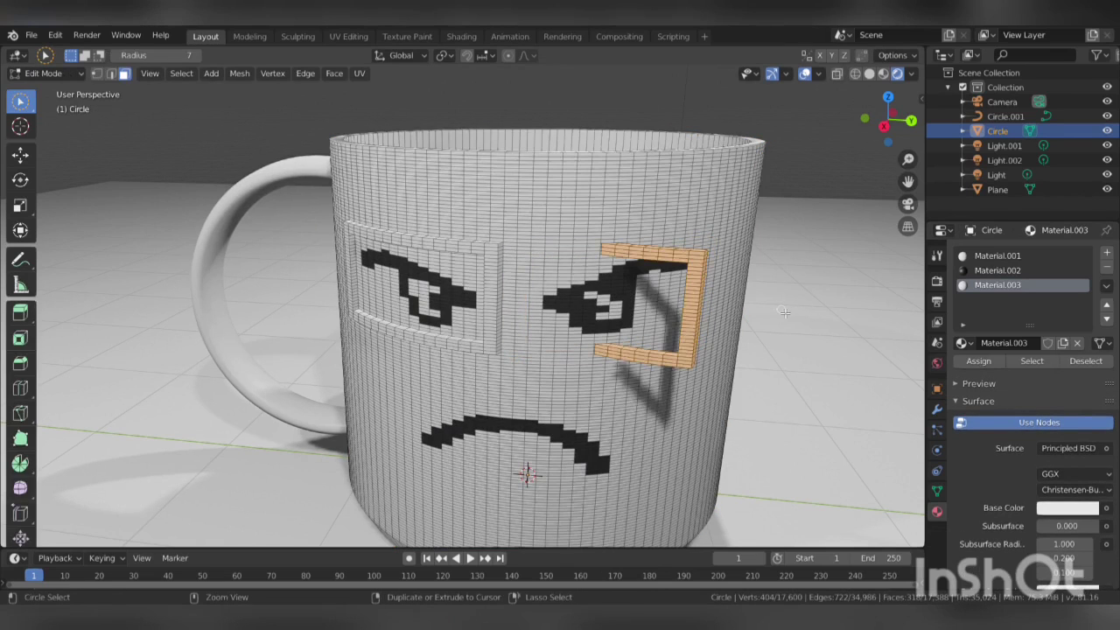
Switch to the other eye's frame faces and slide a duplicate sideways along Y
{"action": "key", "text": "ctrl+z"}
{"action": "middle_click_drag", "start_coordinate": [785, 311], "coordinate": [866, 306]}
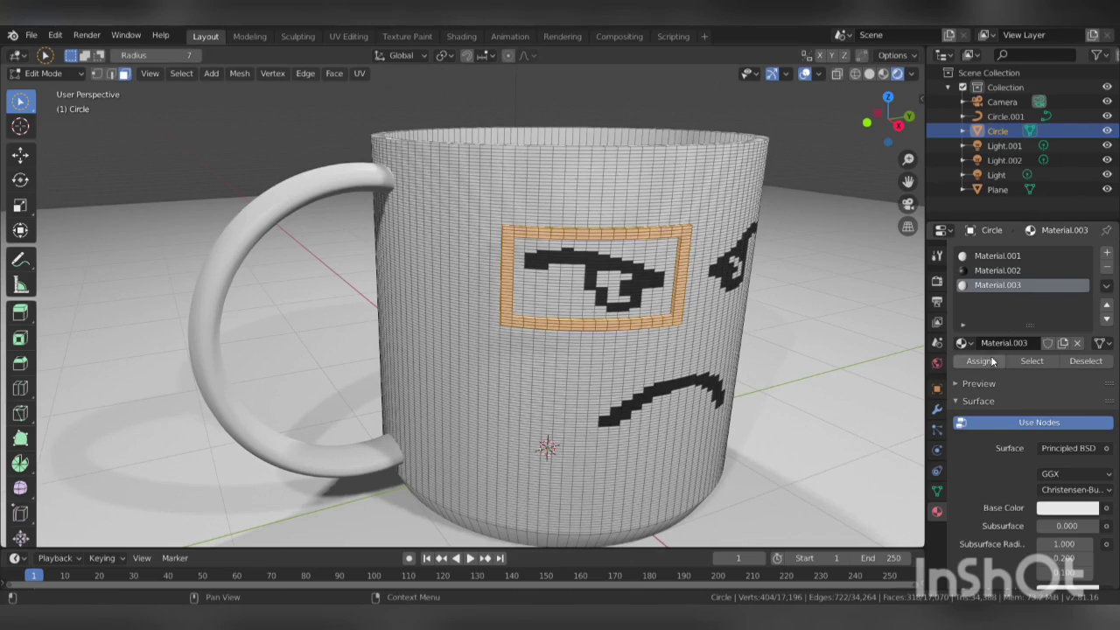
{"action": "middle_click_drag", "start_coordinate": [814, 314], "coordinate": [749, 310]}
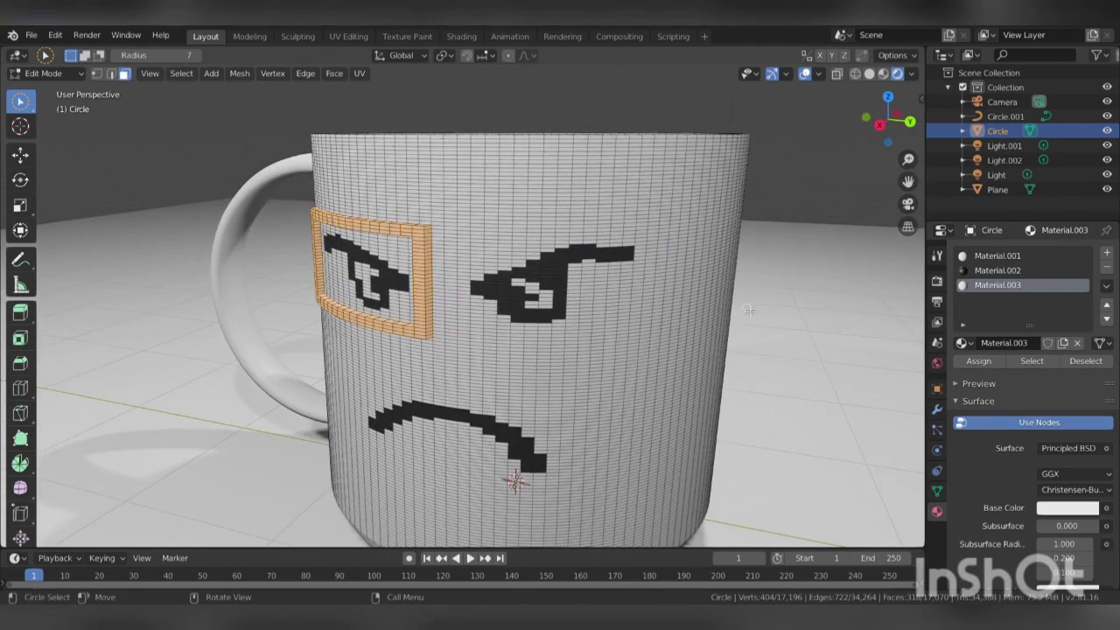
{"action": "key", "text": "g"}
{"action": "key", "text": "y"}
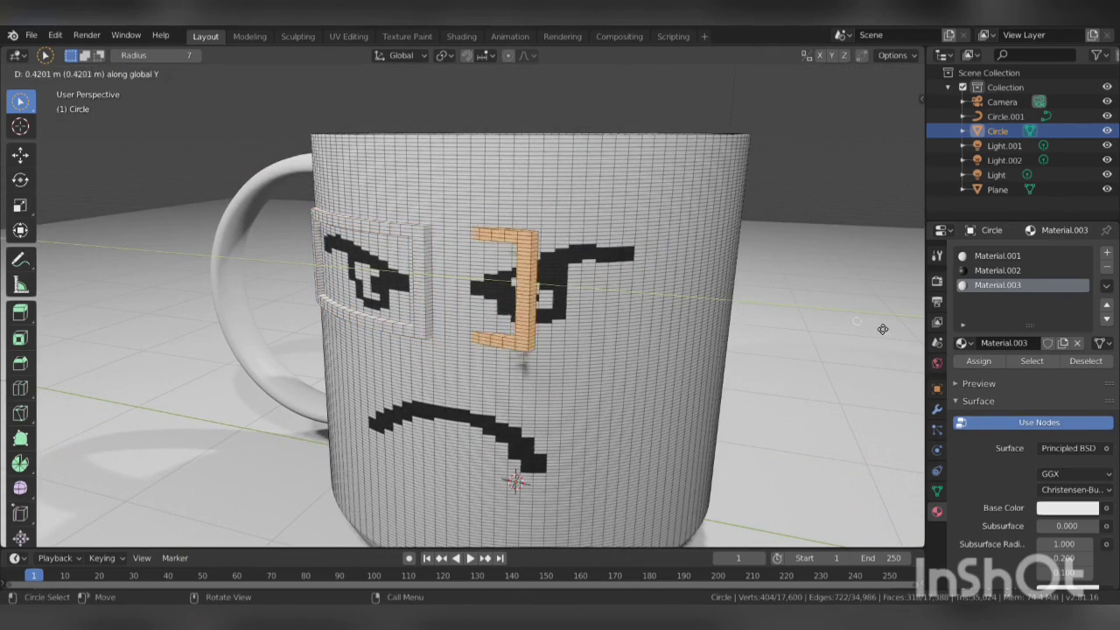
{"action": "left_click", "coordinate": [926, 327]}
In top view, rotate the copy about Z and move it flat onto the mug's right side
{"action": "key", "text": "KP_7"}
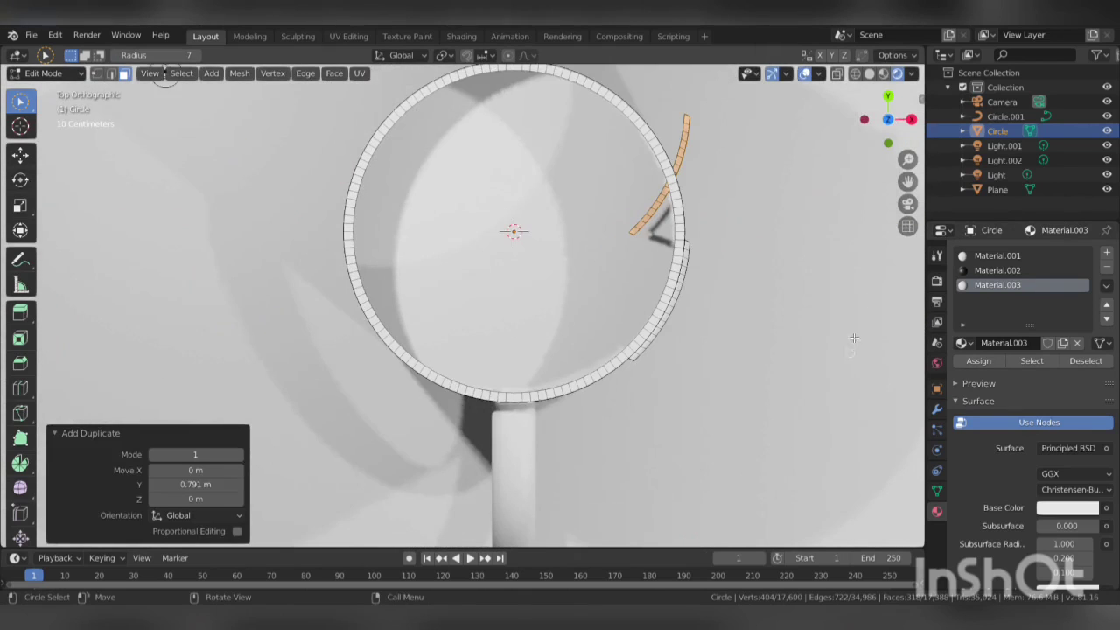
{"action": "key", "text": "r"}
{"action": "key", "text": "z"}
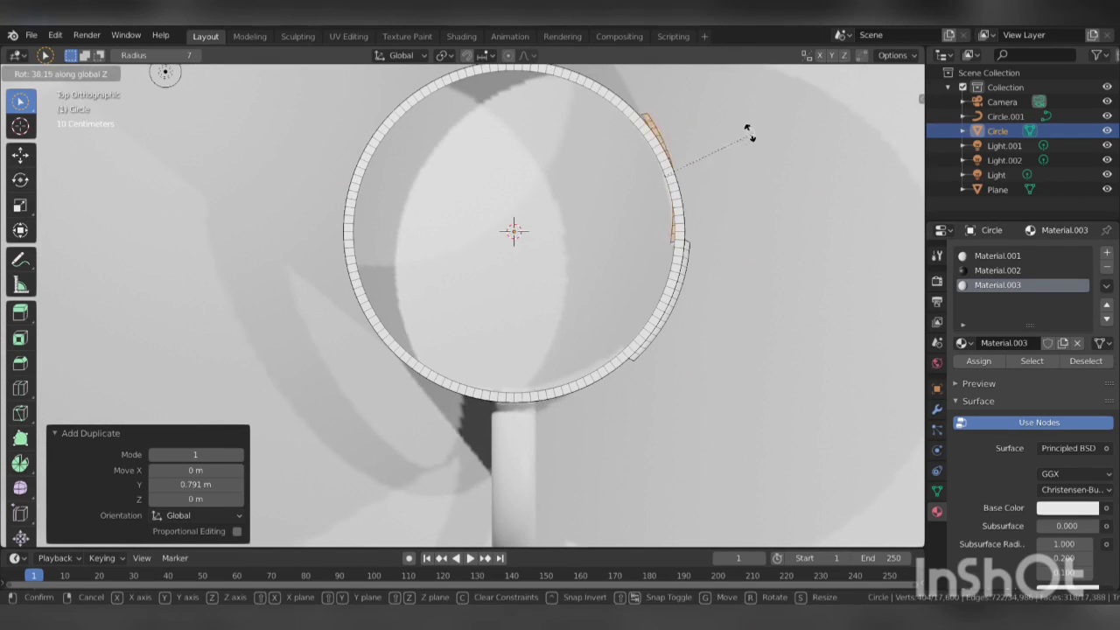
{"action": "left_click", "coordinate": [745, 129]}
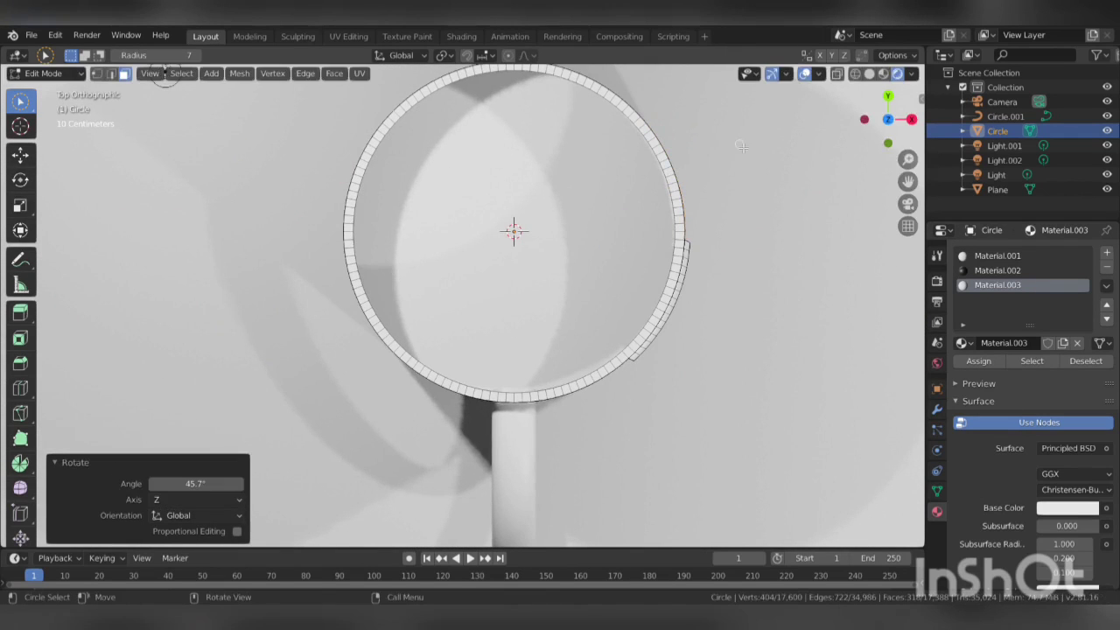
{"action": "key", "text": "g"}
{"action": "key", "text": "shift+z"}
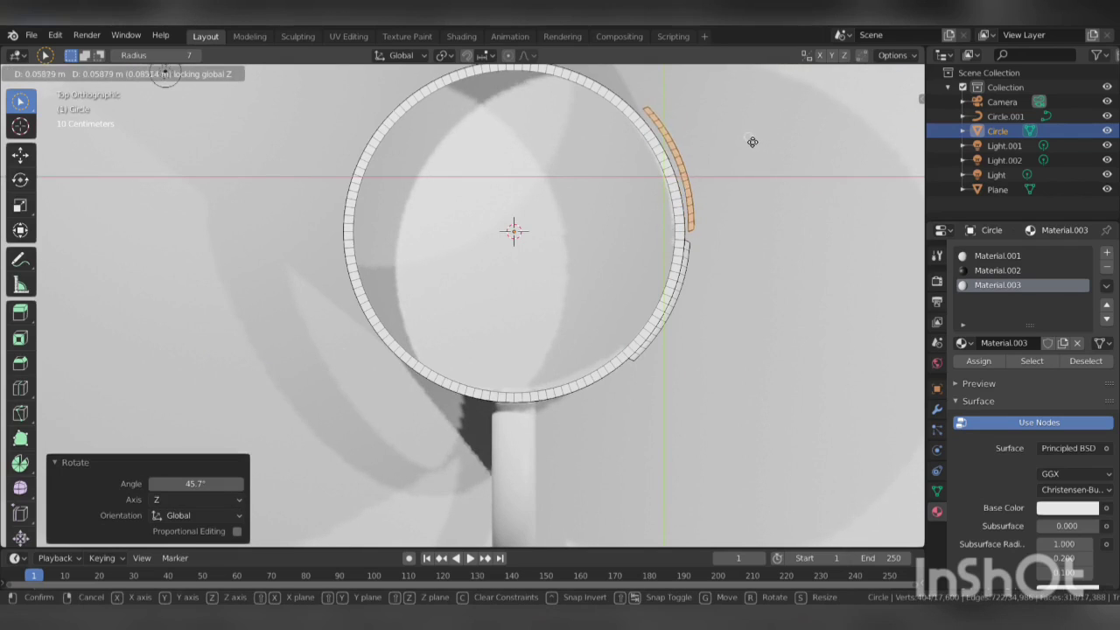
{"action": "left_click", "coordinate": [748, 142]}
Fine-tune the copy's rotation and position, assign Material.003, and leave Edit Mode
{"action": "key", "text": "r"}
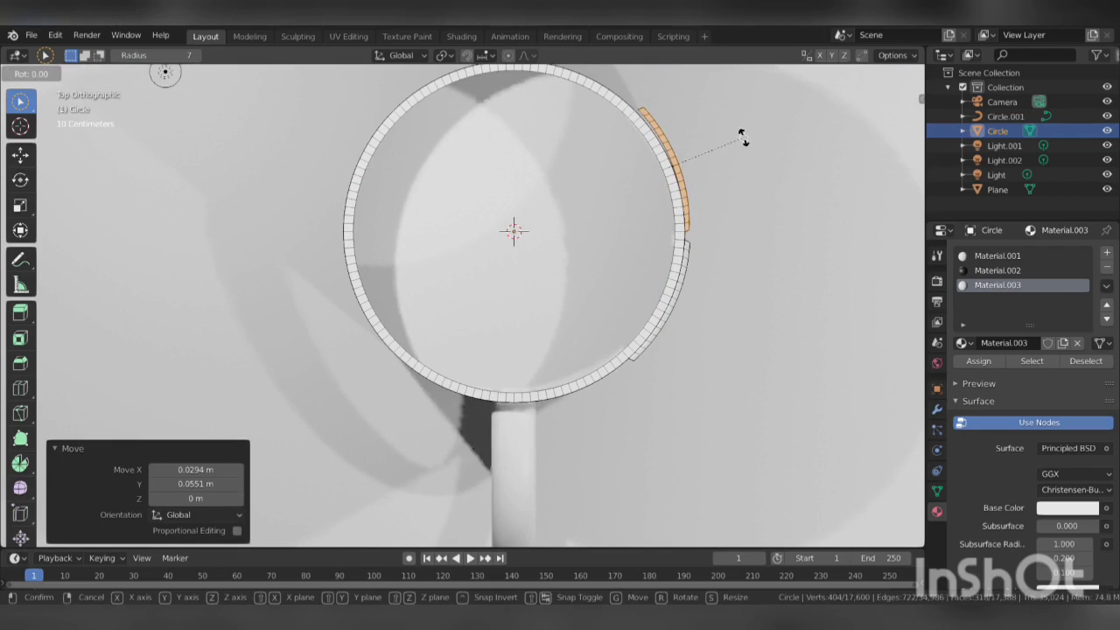
{"action": "key", "text": "z"}
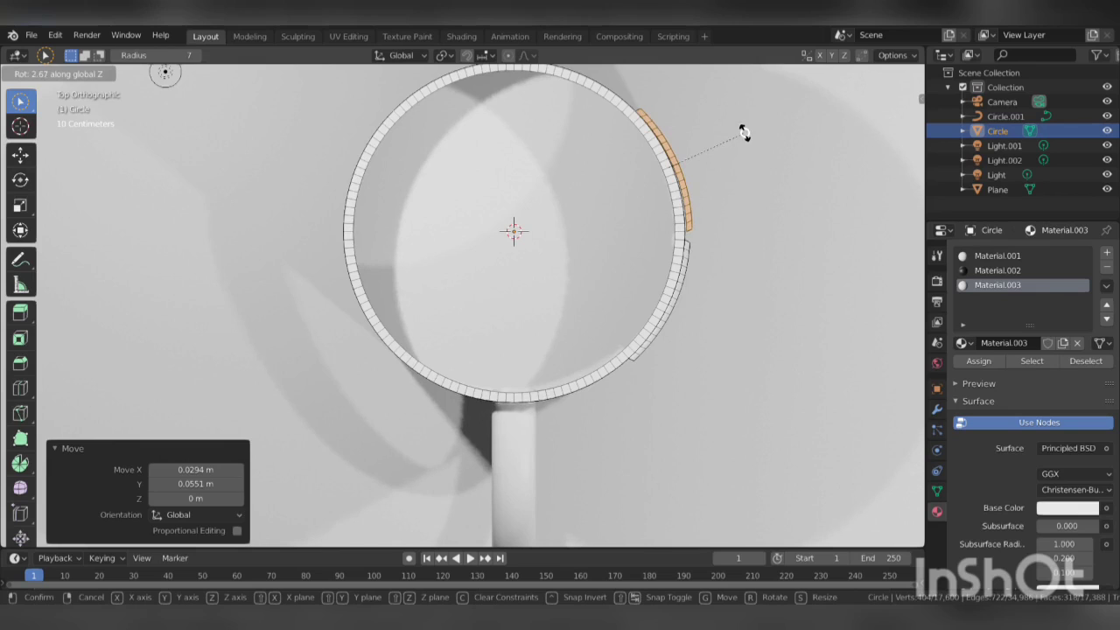
{"action": "left_click", "coordinate": [748, 137]}
{"action": "key", "text": "g"}
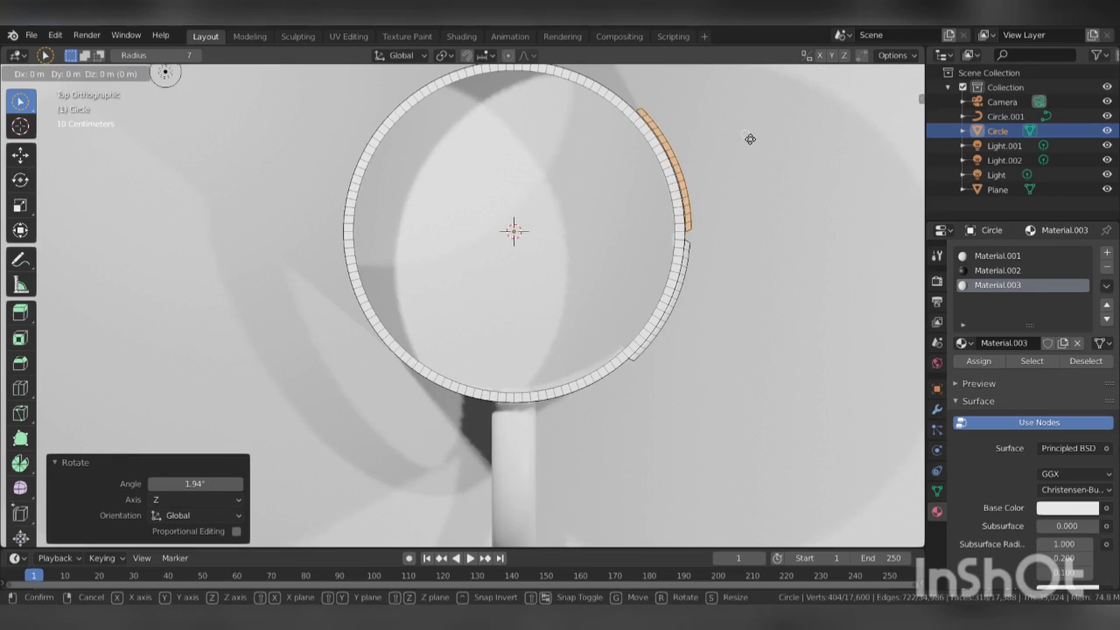
{"action": "key", "text": "shift+z"}
{"action": "left_click", "coordinate": [748, 140]}
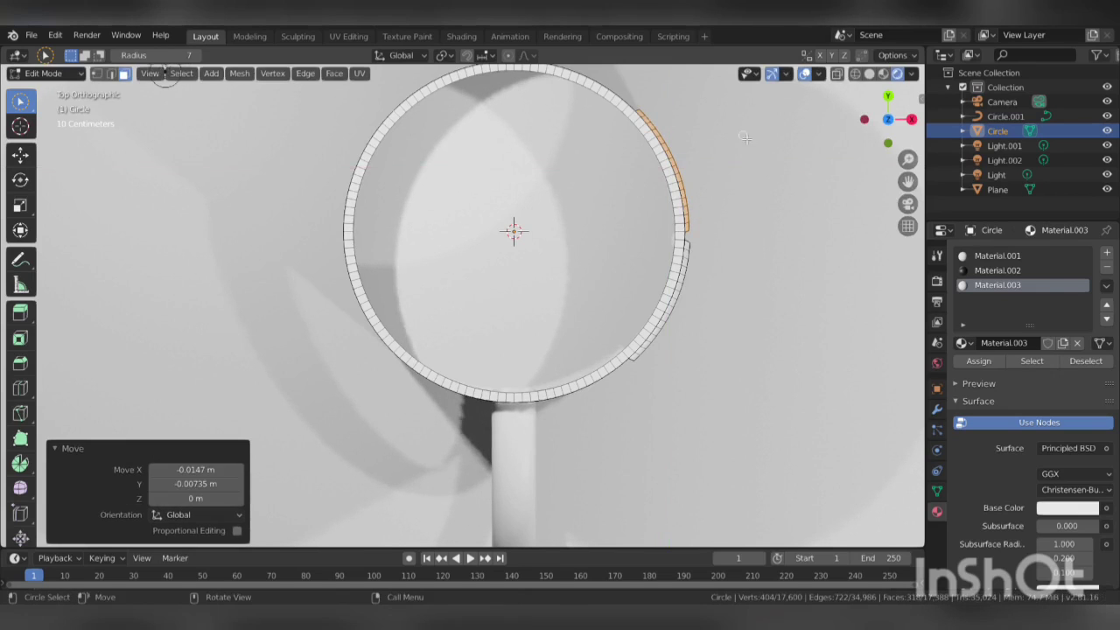
{"action": "mouse_move", "coordinate": [748, 140]}
{"action": "middle_mouse_down"}
{"action": "mouse_move", "coordinate": [595, 143]}
{"action": "mouse_move", "coordinate": [612, 97]}
{"action": "middle_mouse_up"}
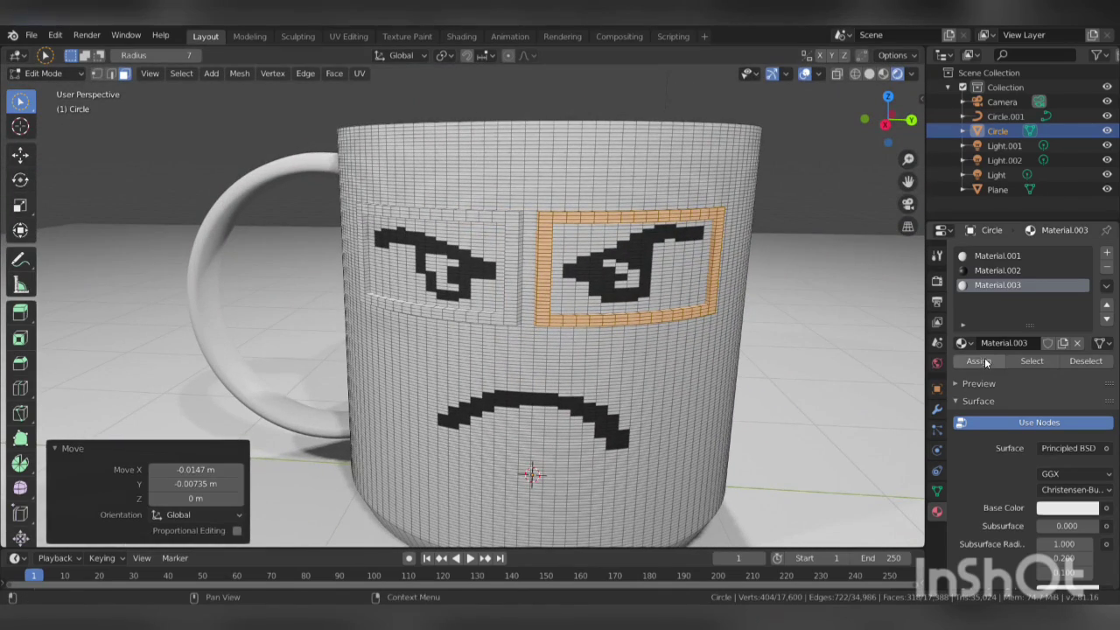
{"action": "left_click", "coordinate": [978, 362]}
{"action": "key", "text": "Tab"}
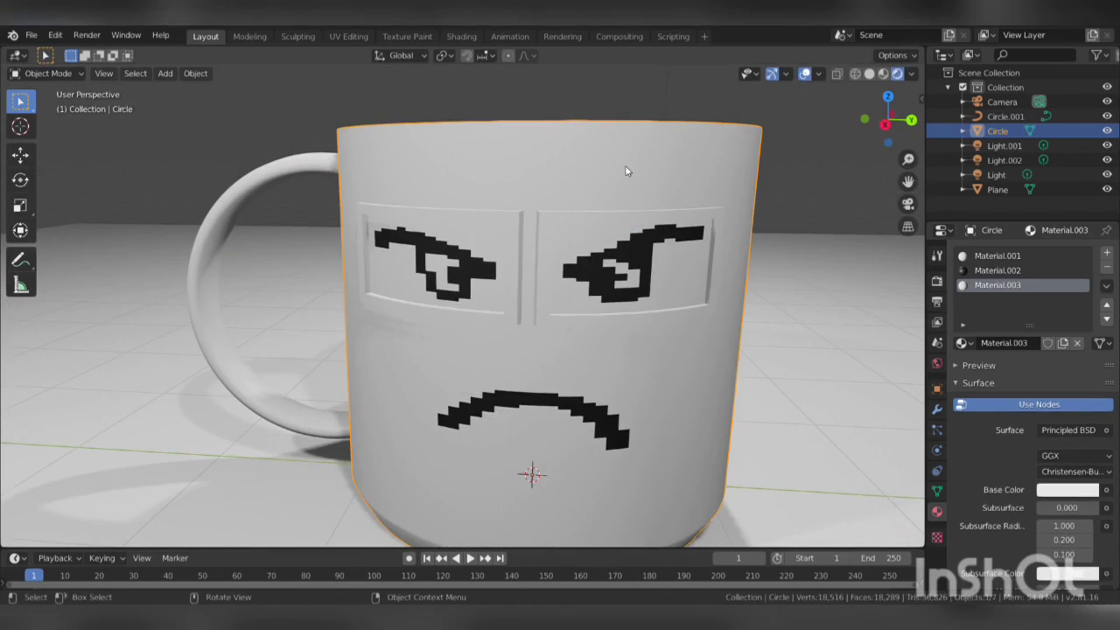
Set Material.001's base colour to tan (H 0.098, S 0.530, V 0.906)
{"action": "left_click", "coordinate": [1007, 255]}
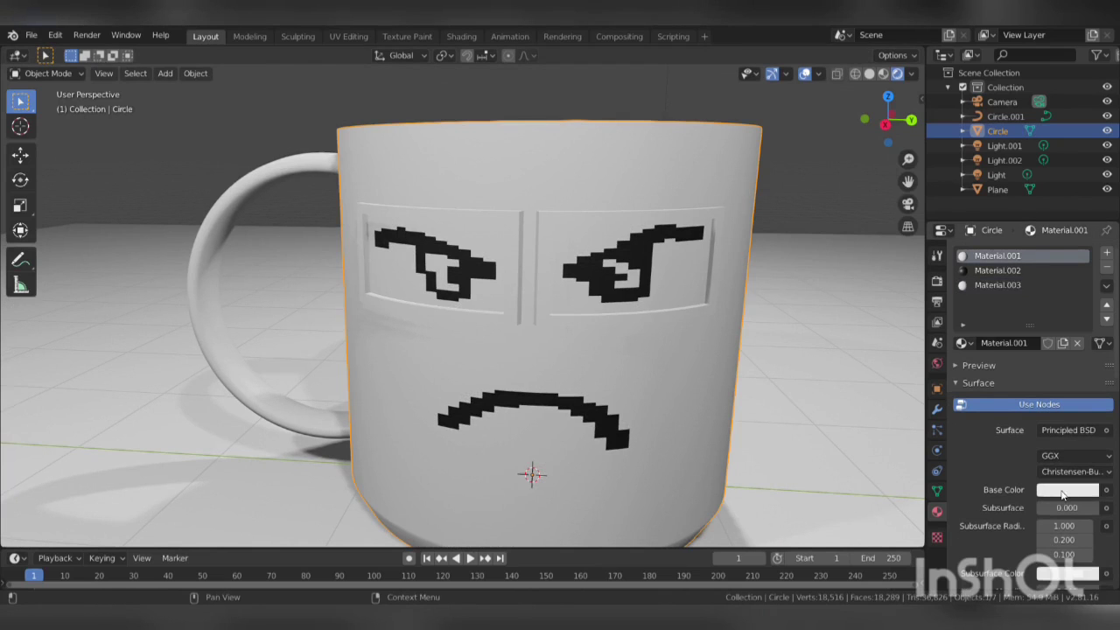
{"action": "left_click", "coordinate": [1064, 494]}
{"action": "left_click_drag", "start_coordinate": [1025, 337], "coordinate": [1009, 350]}
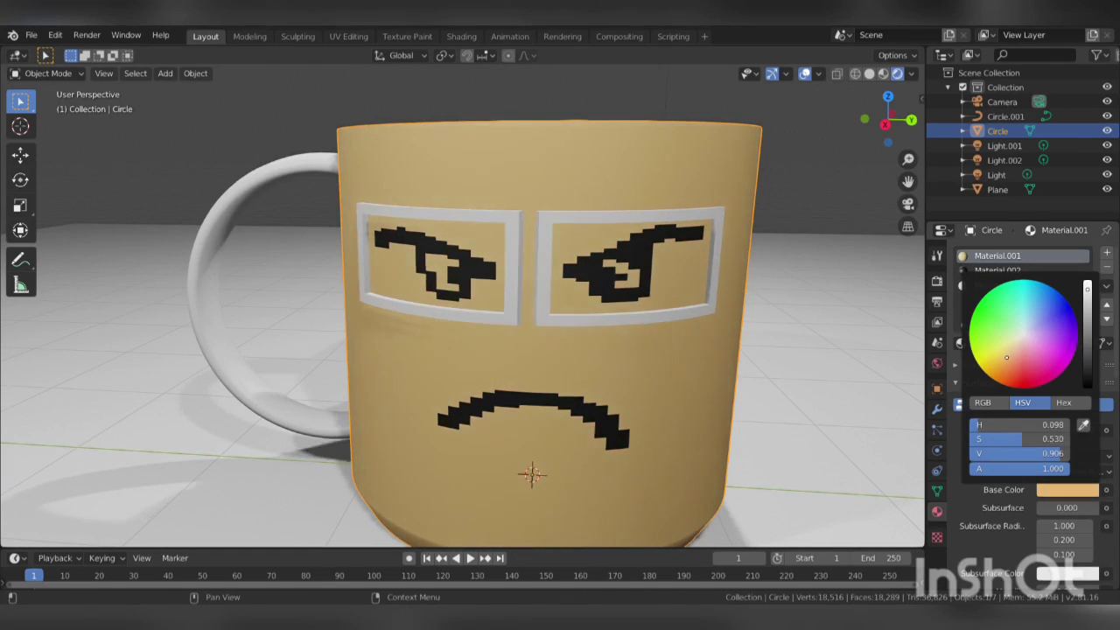
Give the mug handle Material.001, then select the ground plane
{"action": "left_click", "coordinate": [303, 168]}
{"action": "left_click", "coordinate": [970, 315]}
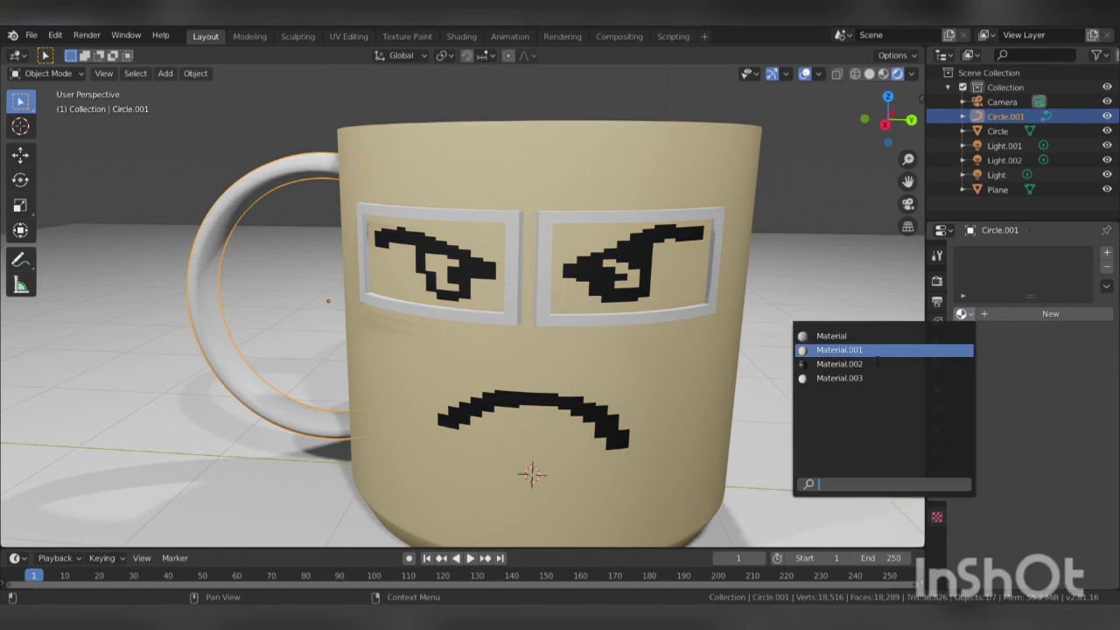
{"action": "left_click", "coordinate": [826, 350]}
{"action": "left_click", "coordinate": [819, 324]}
{"action": "scroll", "coordinate": [758, 359], "scroll_direction": "down", "scroll_amount": 4}
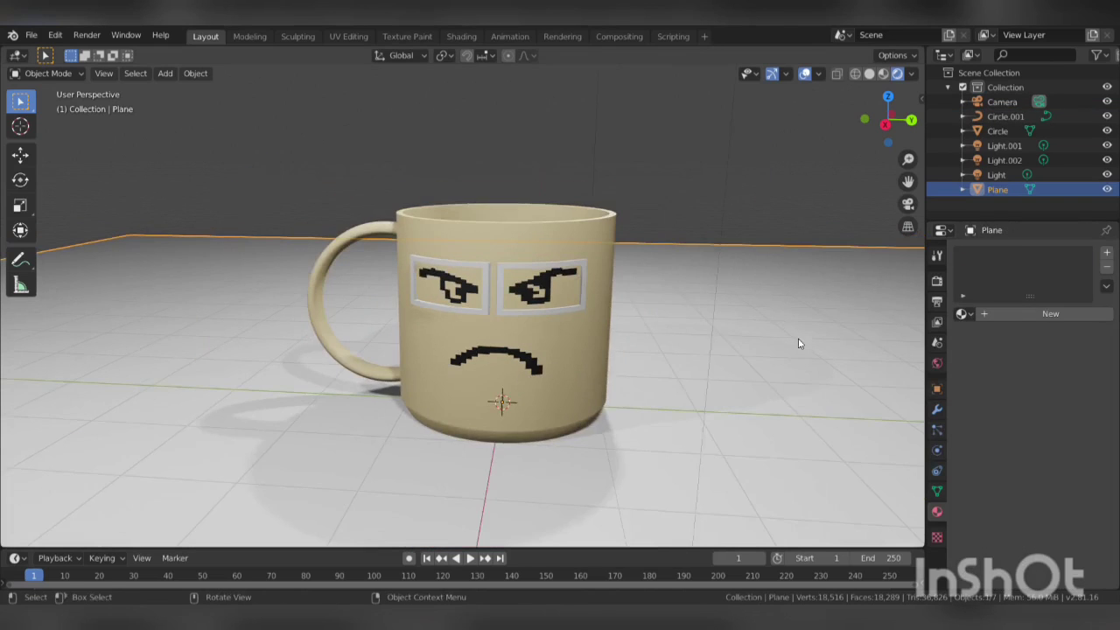
{"action": "scroll", "coordinate": [758, 359], "scroll_direction": "up", "scroll_amount": 1}
{"action": "scroll", "coordinate": [761, 354], "scroll_direction": "up", "scroll_amount": 2}
{"action": "scroll", "coordinate": [772, 349], "scroll_direction": "up", "scroll_amount": 2}
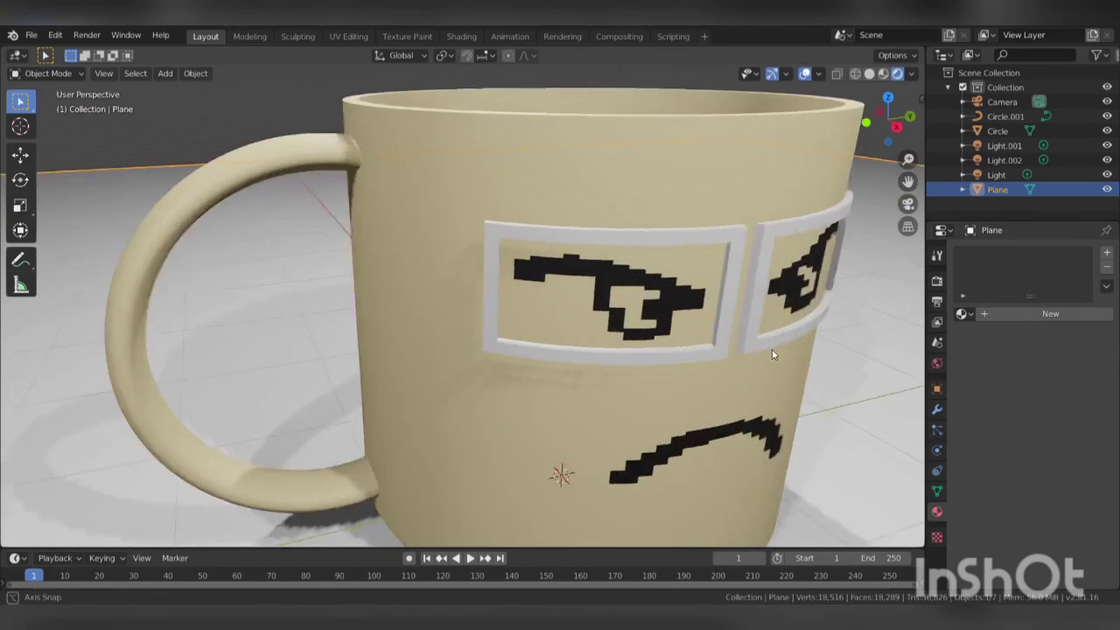
{"action": "scroll", "coordinate": [761, 350], "scroll_direction": "up", "scroll_amount": 2}
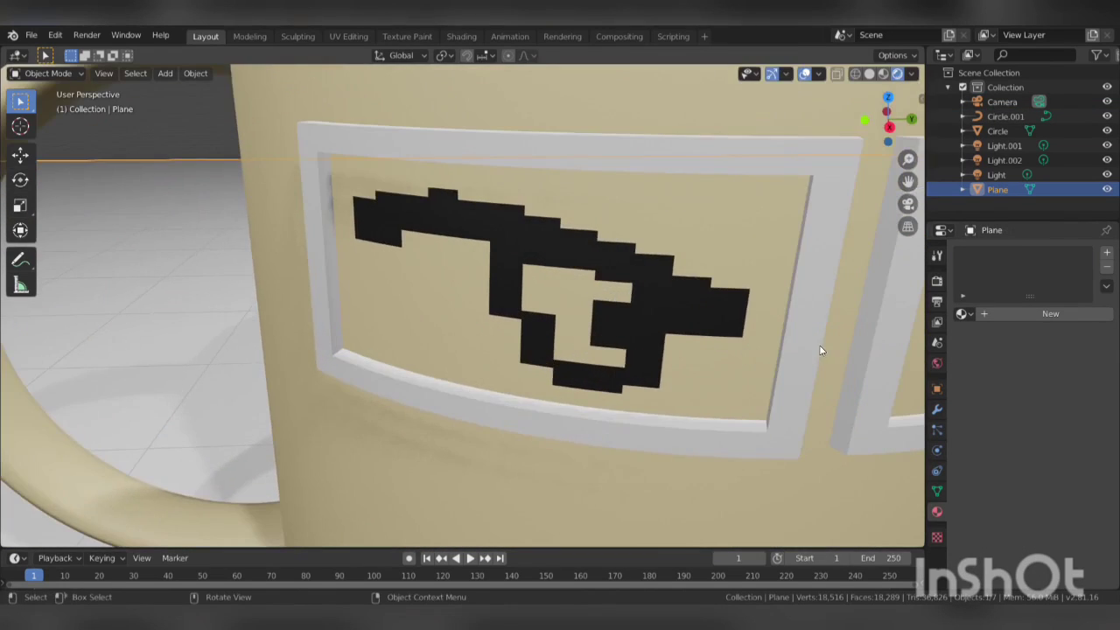
{"action": "scroll", "coordinate": [743, 328], "scroll_direction": "down", "scroll_amount": 3}
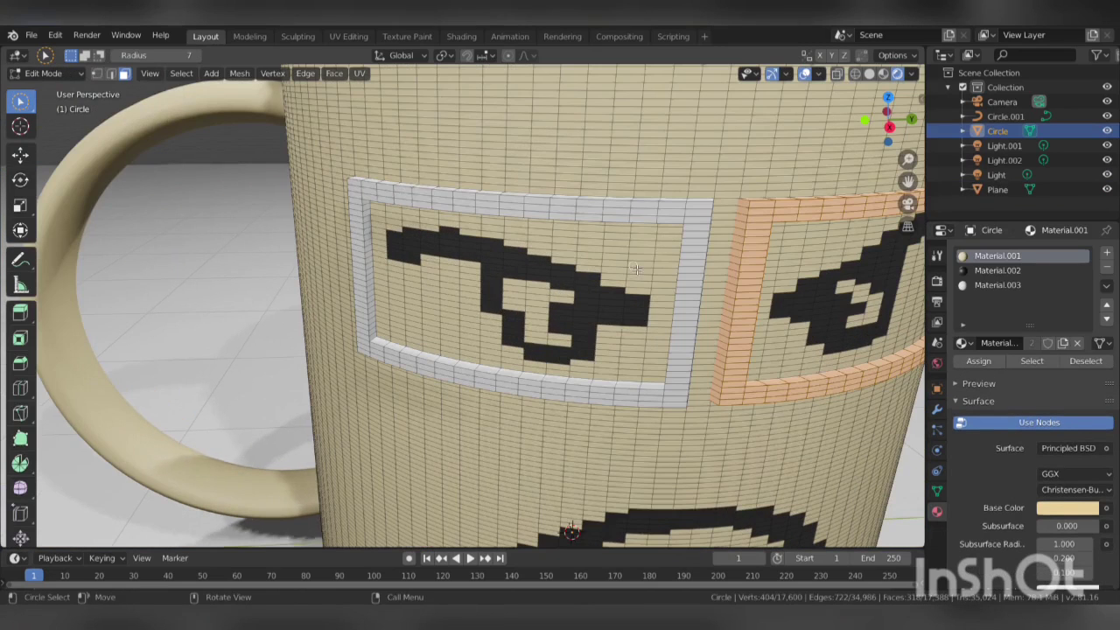
Fill a white face from the left frame's top vertices, then undo the mistaken face
{"action": "left_click", "coordinate": [97, 74]}
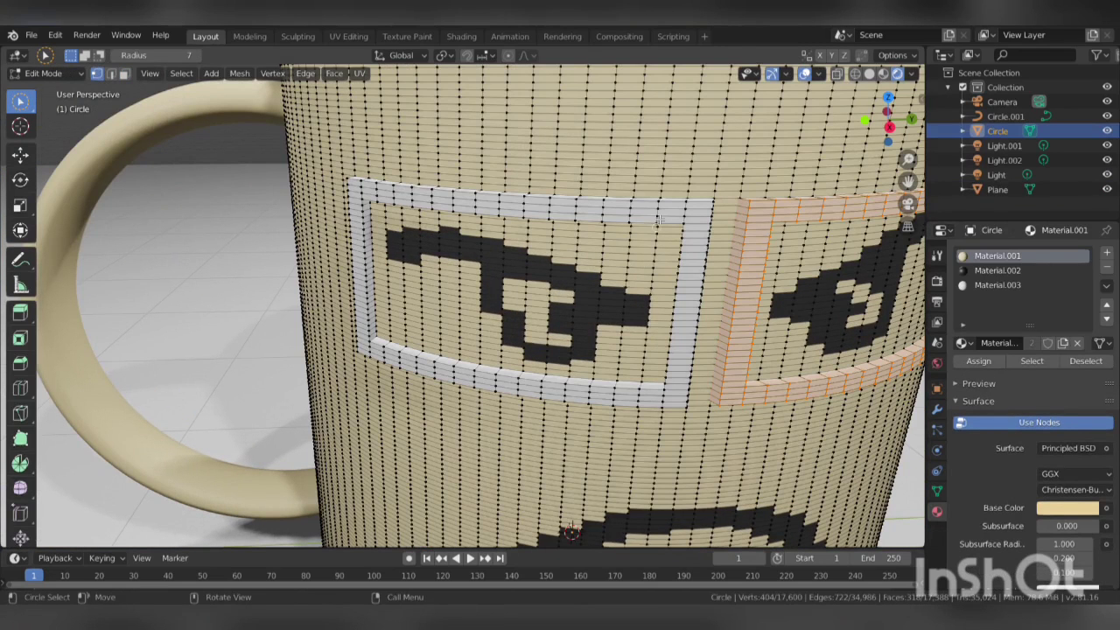
{"action": "left_click", "coordinate": [747, 209]}
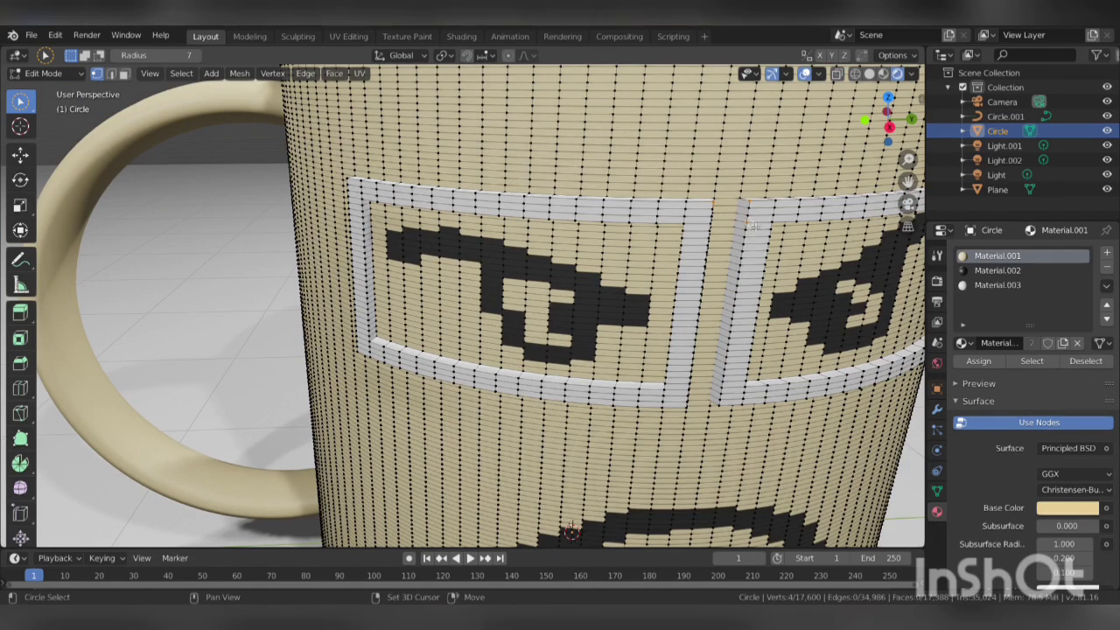
{"action": "left_click", "coordinate": [741, 230], "text": "shift"}
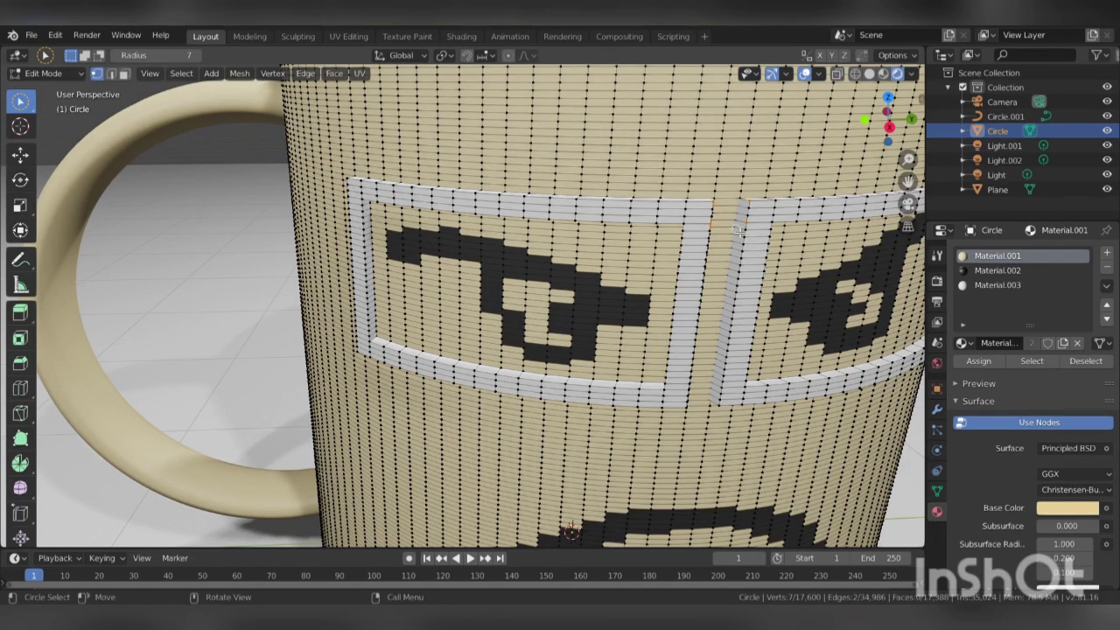
{"action": "scroll", "coordinate": [737, 233], "scroll_direction": "up", "scroll_amount": 4}
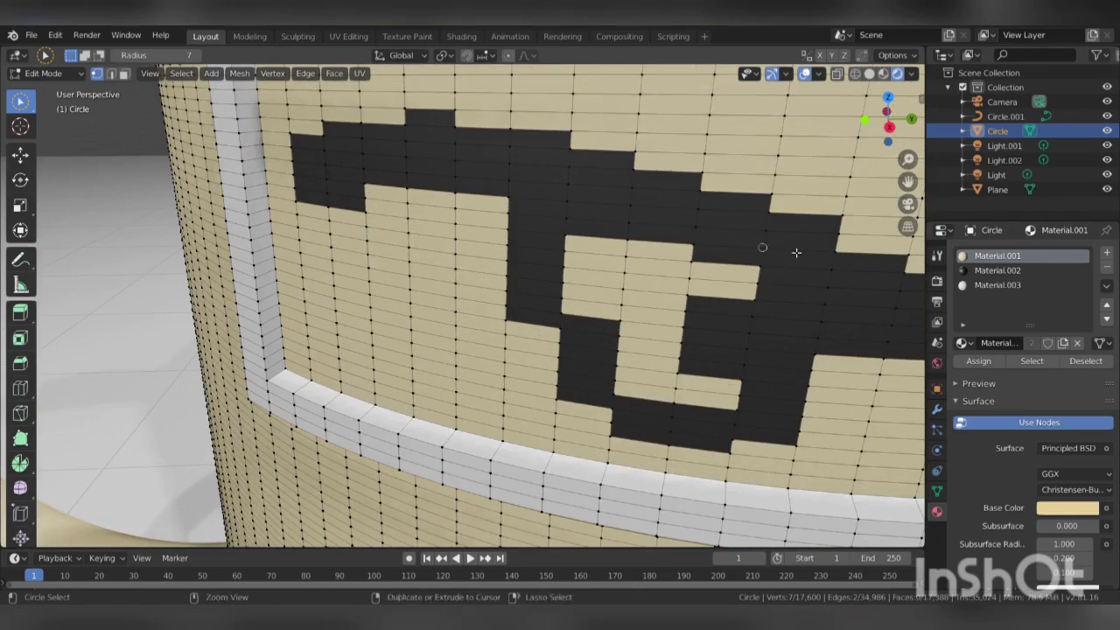
{"action": "scroll", "coordinate": [763, 250], "scroll_direction": "down", "scroll_amount": 1}
{"action": "scroll", "coordinate": [722, 251], "scroll_direction": "down", "scroll_amount": 2}
{"action": "scroll", "coordinate": [822, 219], "scroll_direction": "down", "scroll_amount": 3}
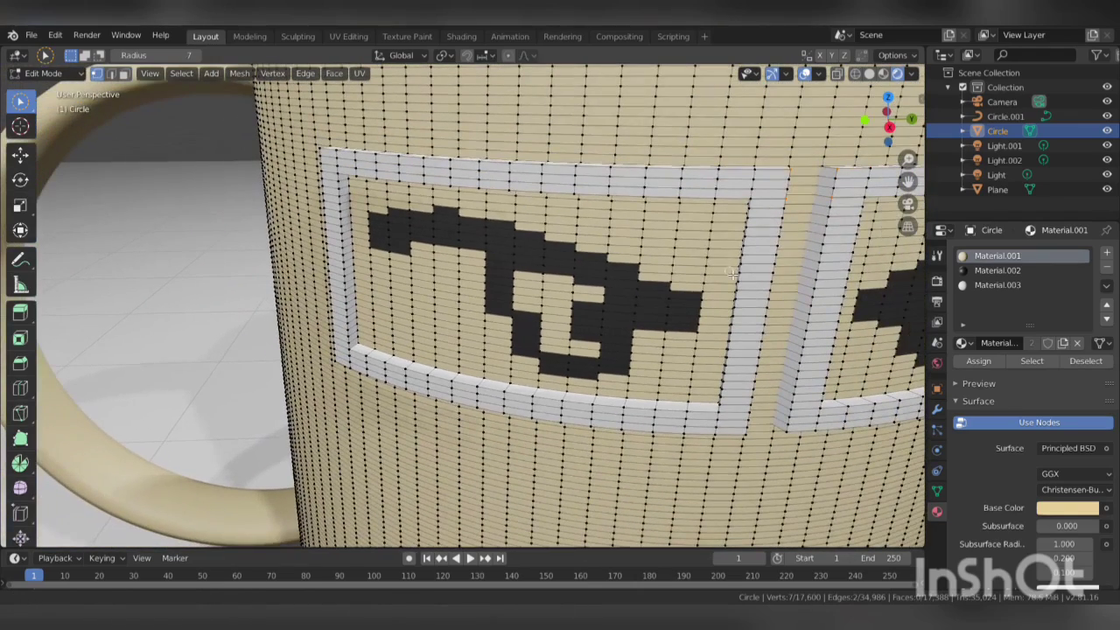
{"action": "key", "text": "f"}
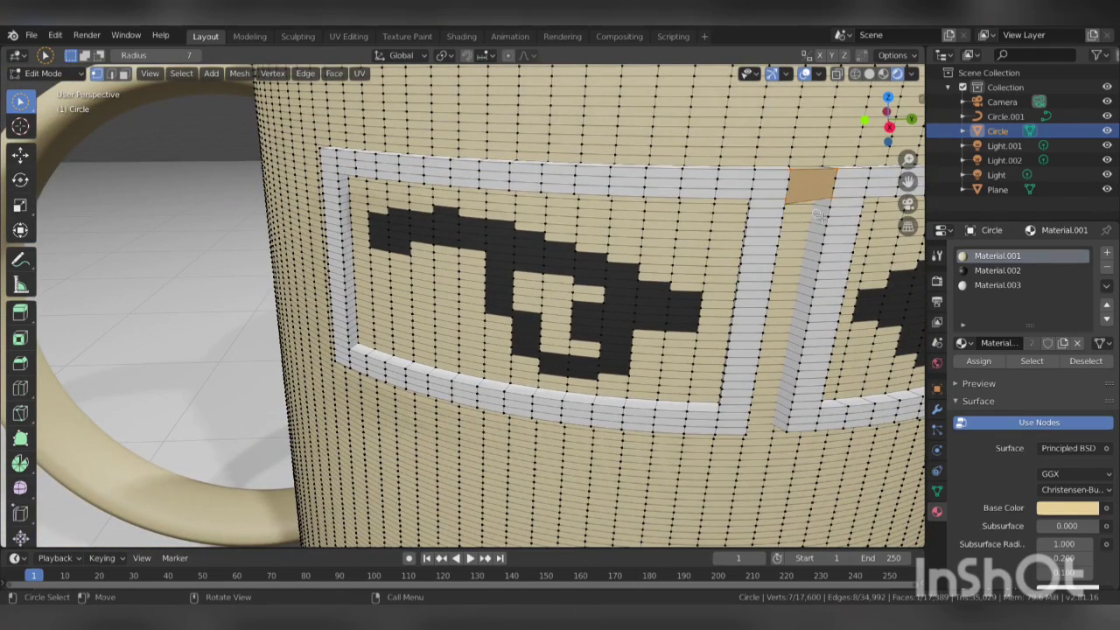
{"action": "left_click", "coordinate": [1001, 285]}
{"action": "left_click", "coordinate": [978, 361]}
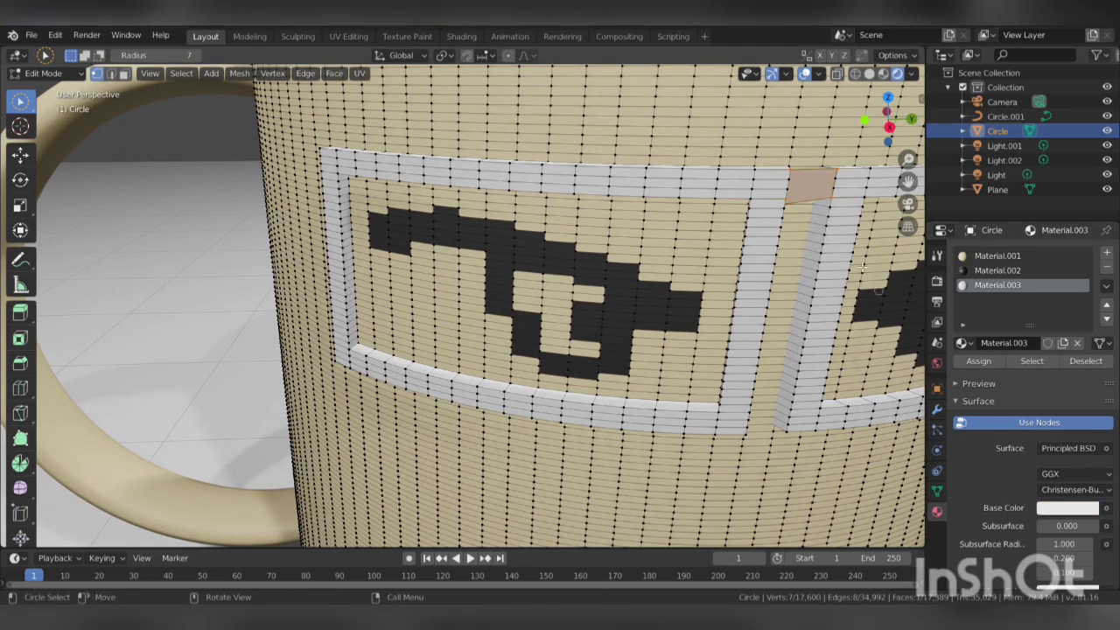
{"action": "key", "text": "ctrl+z"}
{"action": "key", "text": "ctrl+z"}
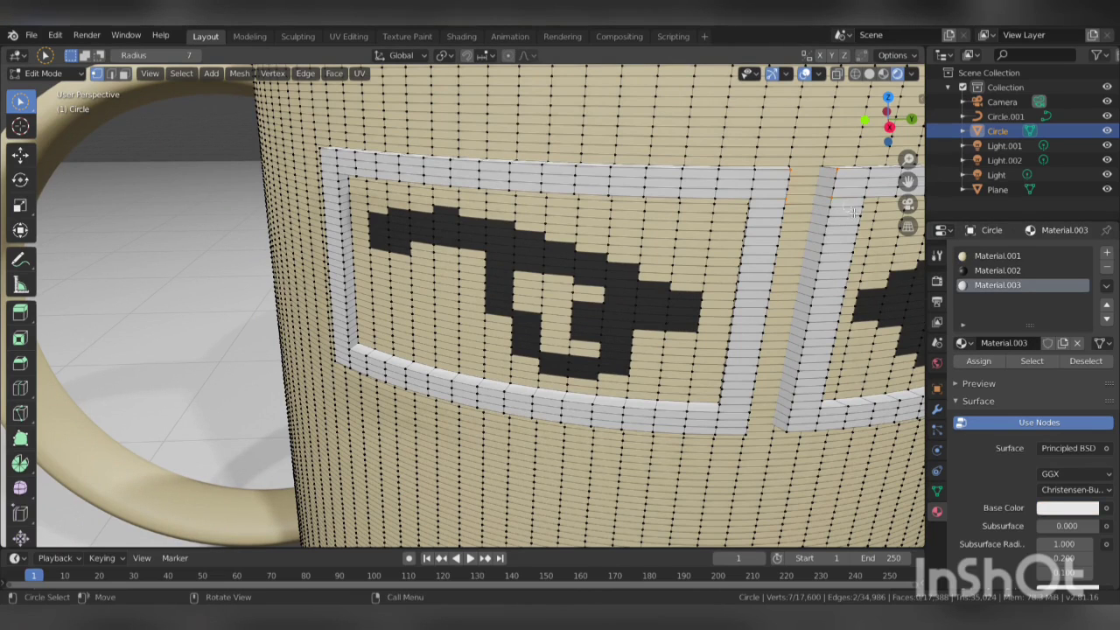
Select the four gap corner vertices between the frame blocks and fill the bridge face
{"action": "middle_click_drag", "start_coordinate": [853, 212], "coordinate": [750, 229]}
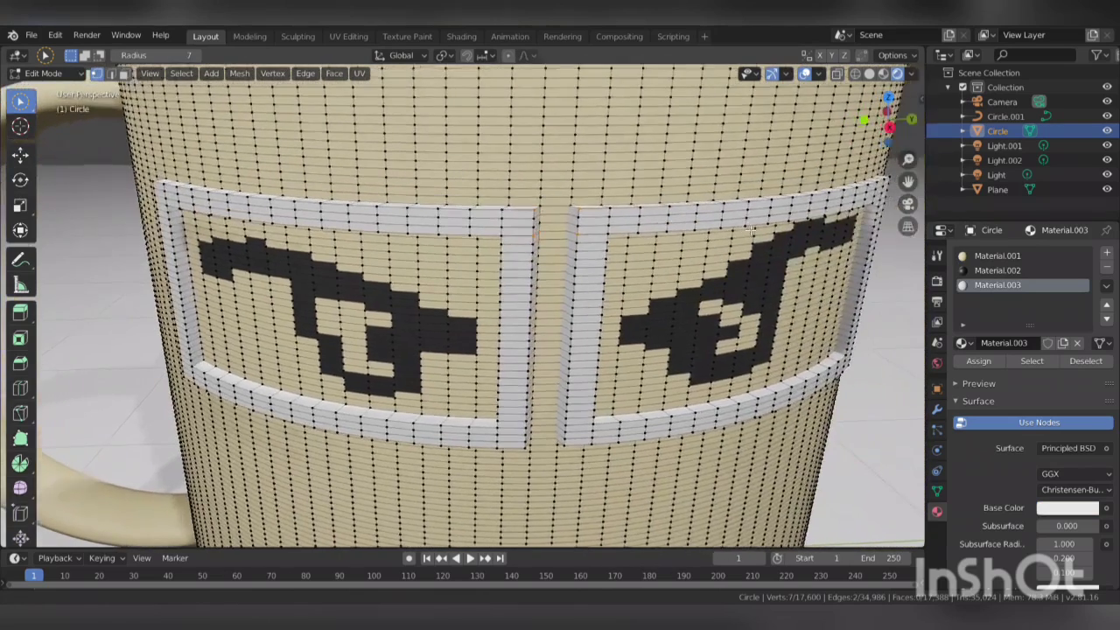
{"action": "scroll", "coordinate": [750, 229], "scroll_direction": "up", "scroll_amount": 8}
{"action": "middle_click_drag", "start_coordinate": [770, 224], "coordinate": [717, 289]}
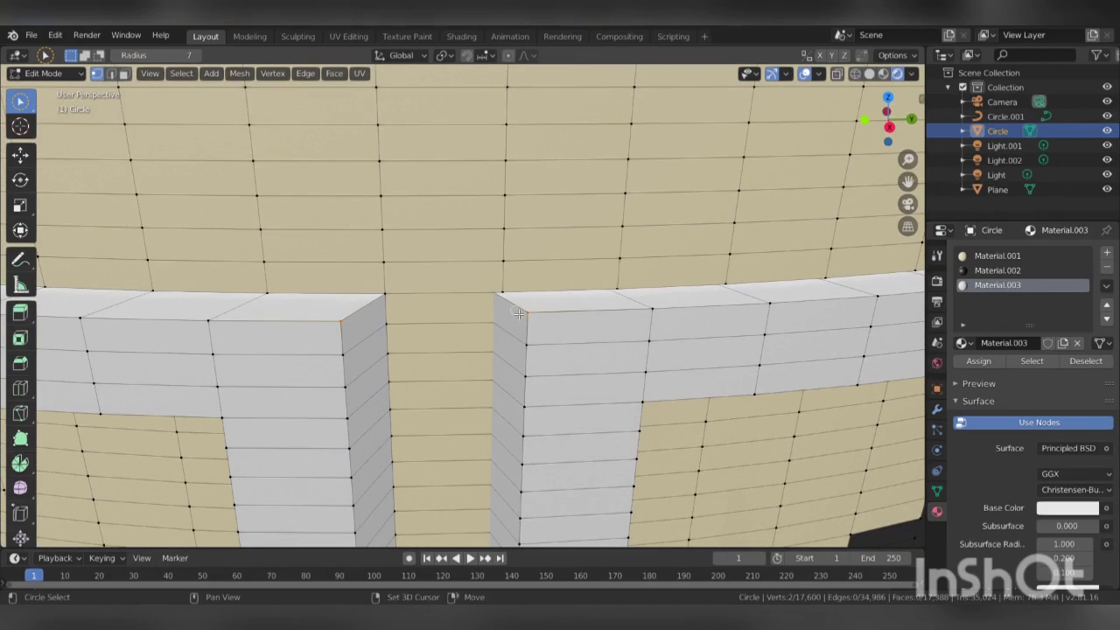
{"action": "left_click", "coordinate": [507, 296], "text": "shift"}
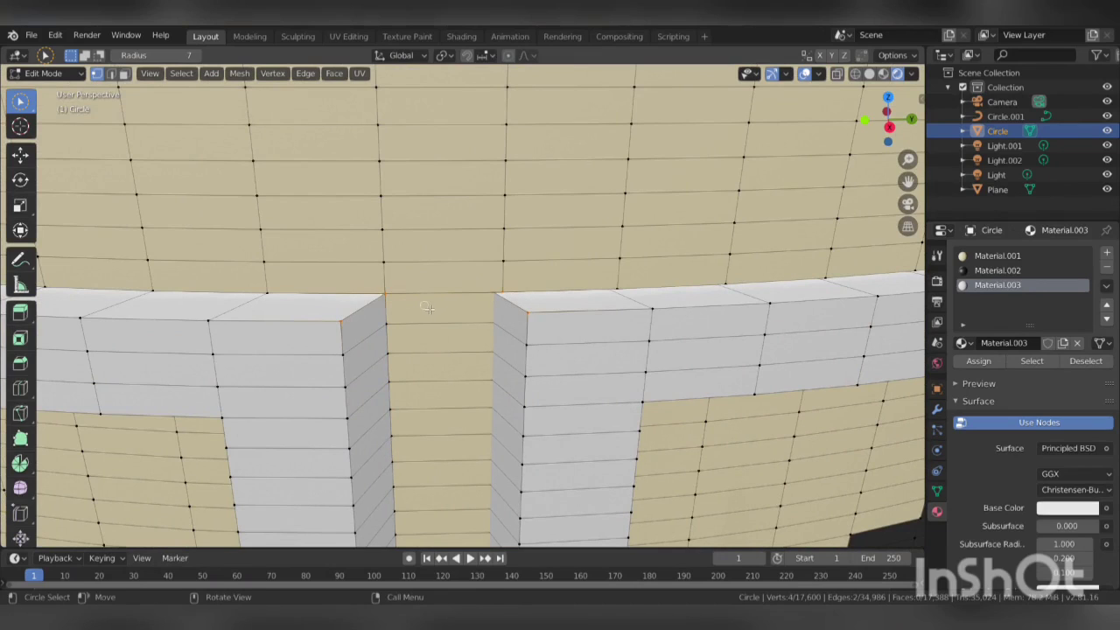
{"action": "left_click", "coordinate": [385, 295], "text": "shift"}
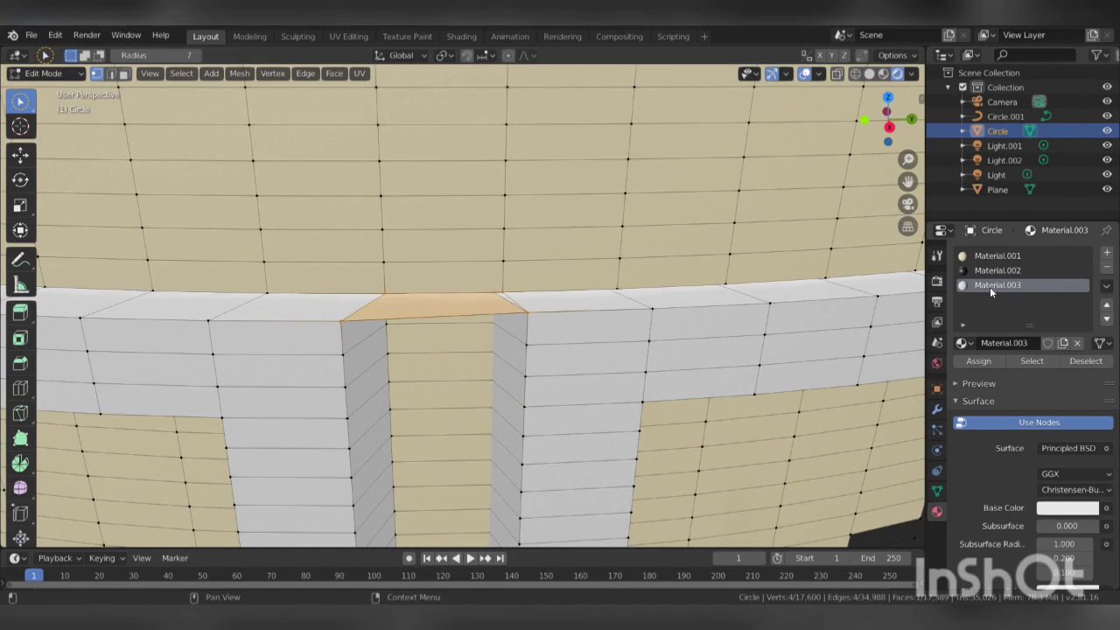
{"action": "left_click", "coordinate": [528, 317]}
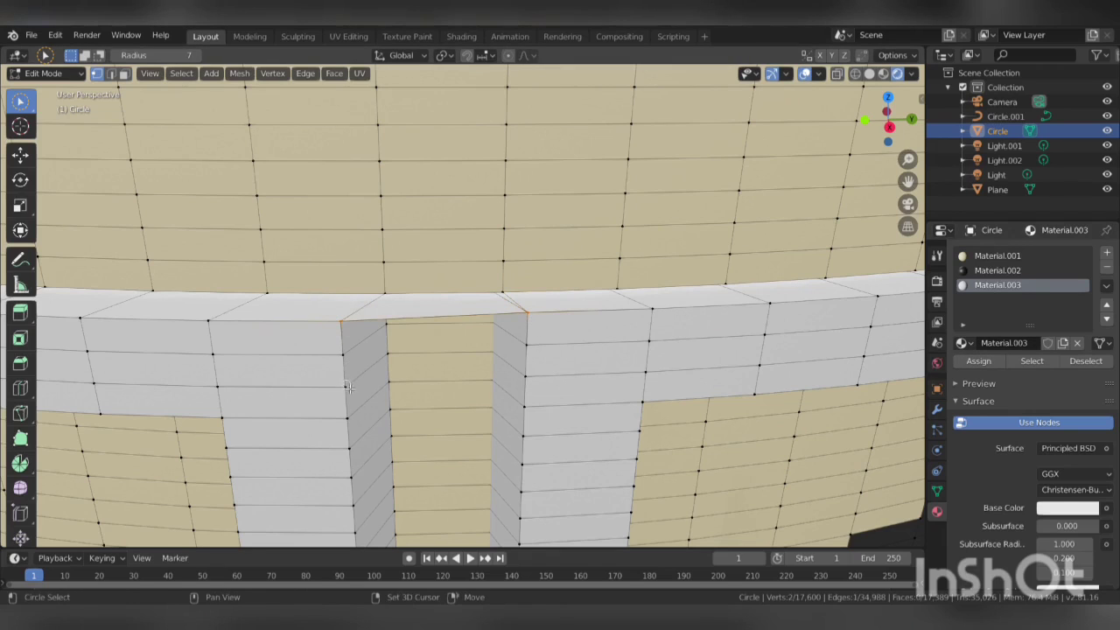
{"action": "left_click", "coordinate": [522, 408], "text": "shift"}
{"action": "key", "text": "f"}
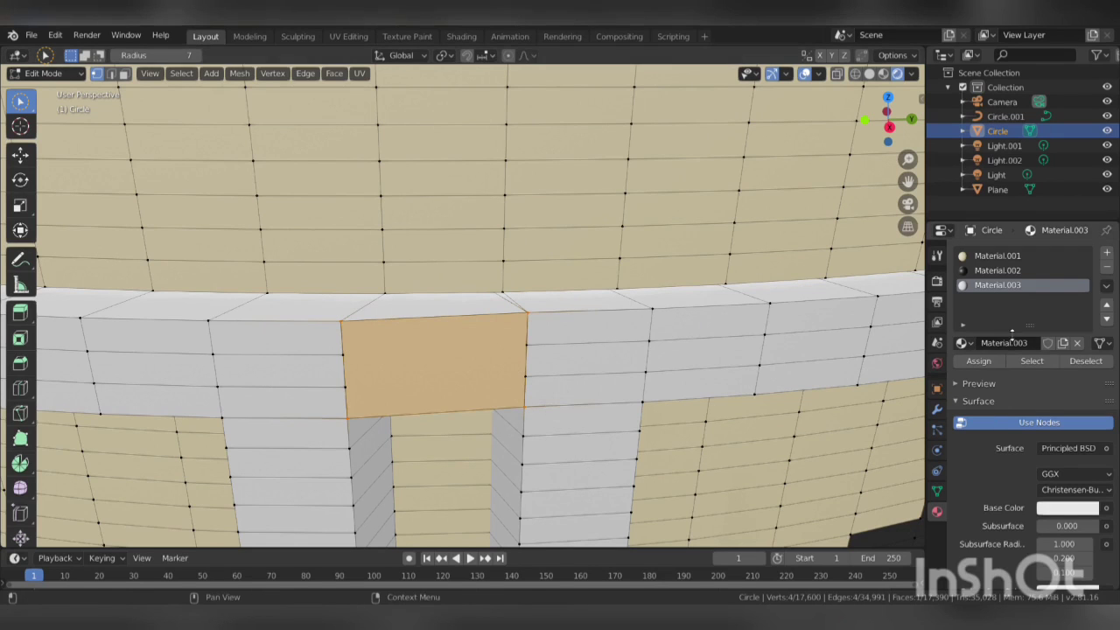
Check the joined glasses in Object Mode from the handle side, then return to Edit Mode
{"action": "scroll", "coordinate": [651, 371], "scroll_direction": "down", "scroll_amount": 3}
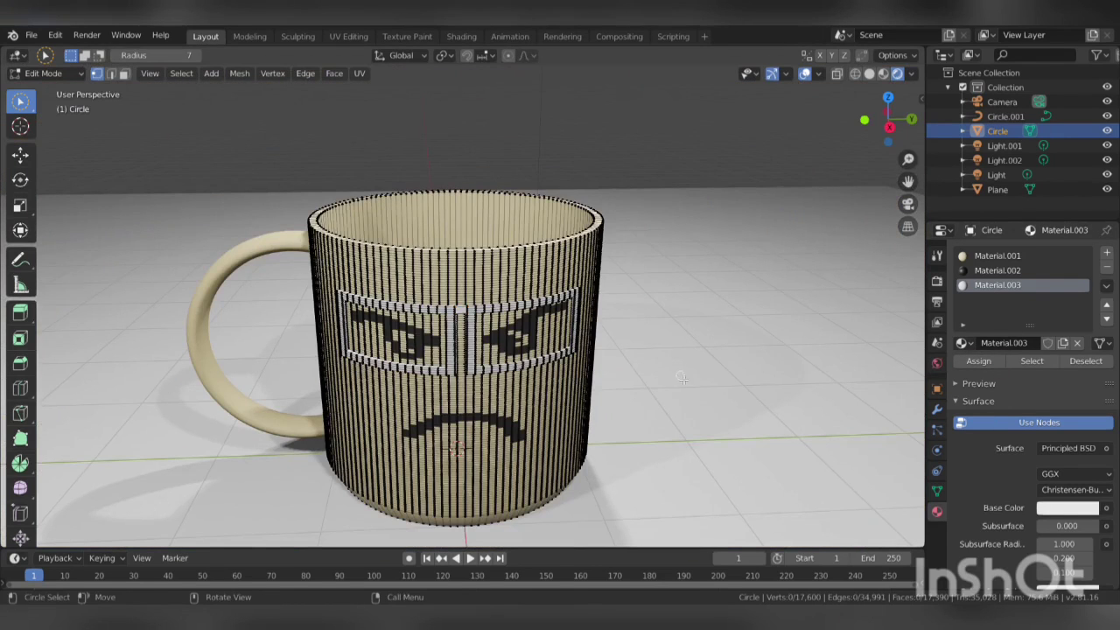
{"action": "key", "text": "Tab"}
{"action": "middle_click_drag", "start_coordinate": [682, 378], "coordinate": [621, 360]}
{"action": "key", "text": "Tab"}
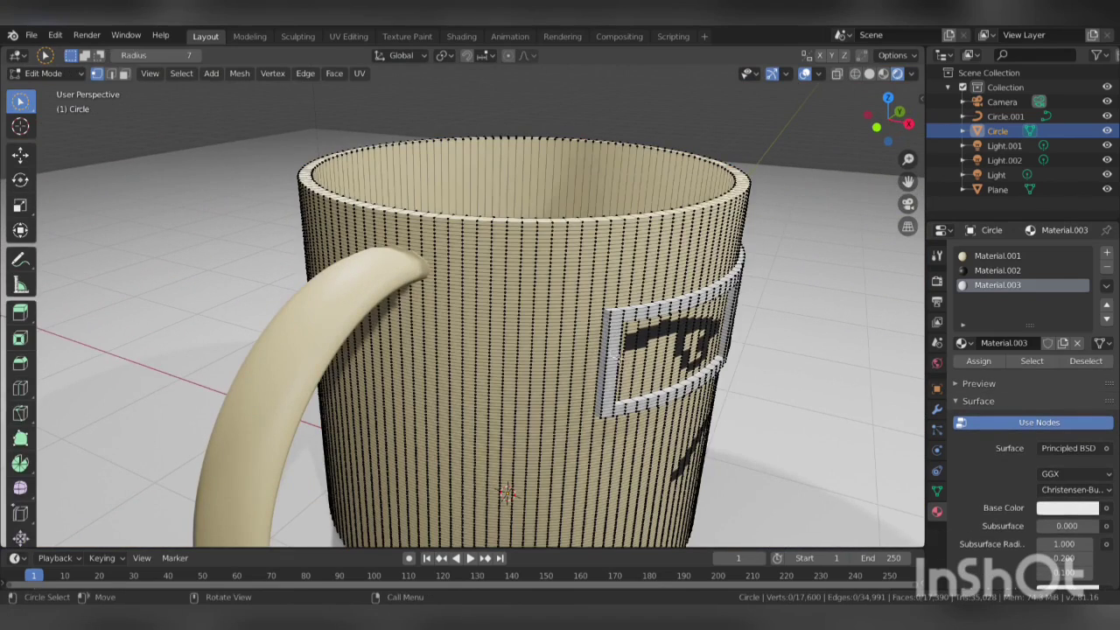
{"action": "scroll", "coordinate": [617, 356], "scroll_direction": "up", "scroll_amount": 1}
{"action": "scroll", "coordinate": [597, 334], "scroll_direction": "up", "scroll_amount": 1}
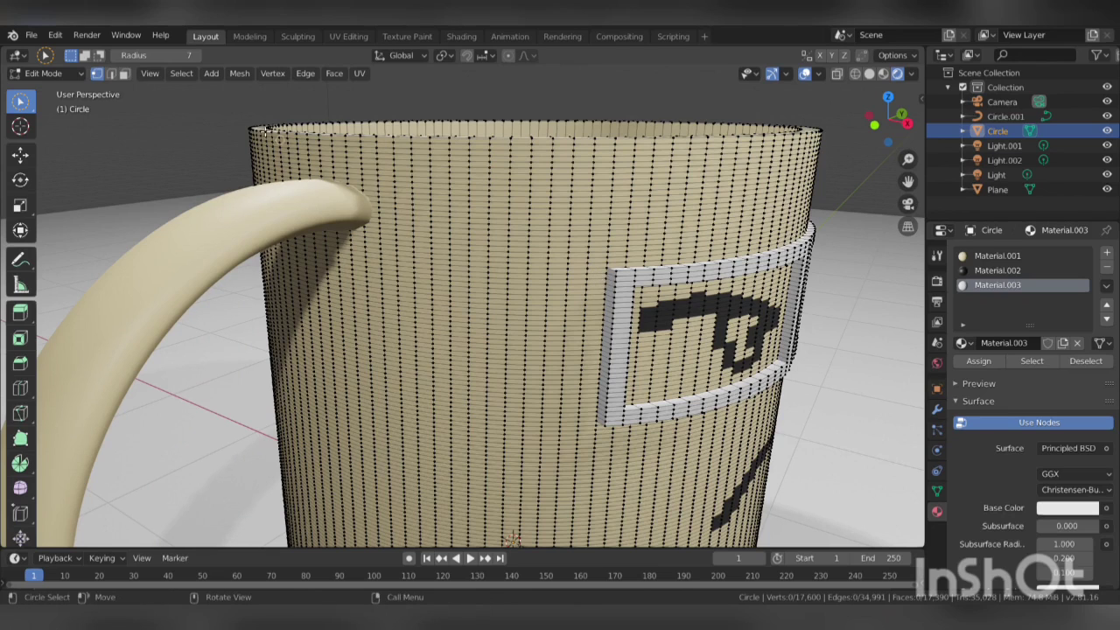
Select a stepped strip of faces left of the left frame, running toward the handle
{"action": "left_click", "coordinate": [123, 75]}
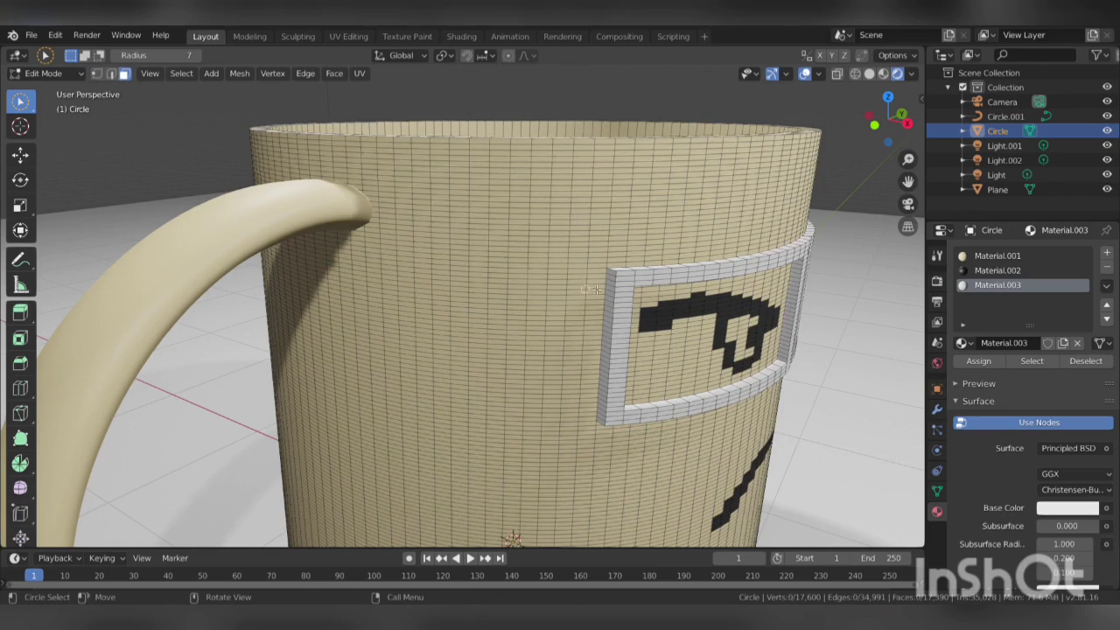
{"action": "left_click_drag", "start_coordinate": [604, 279], "coordinate": [529, 280]}
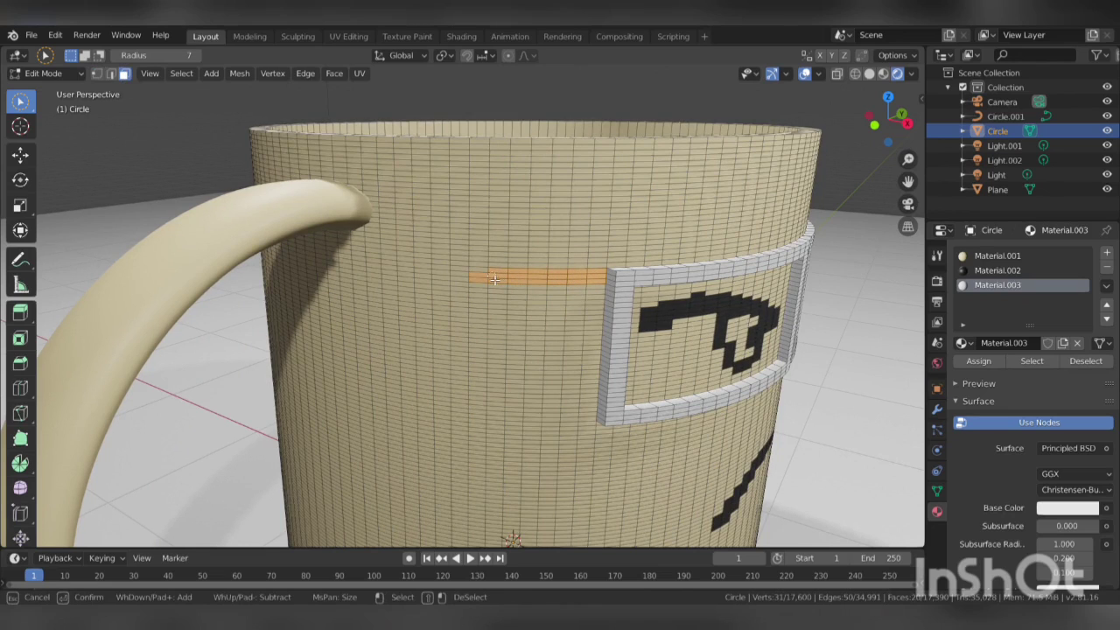
{"action": "left_click_drag", "start_coordinate": [490, 279], "coordinate": [421, 312]}
{"action": "key", "text": "Escape"}
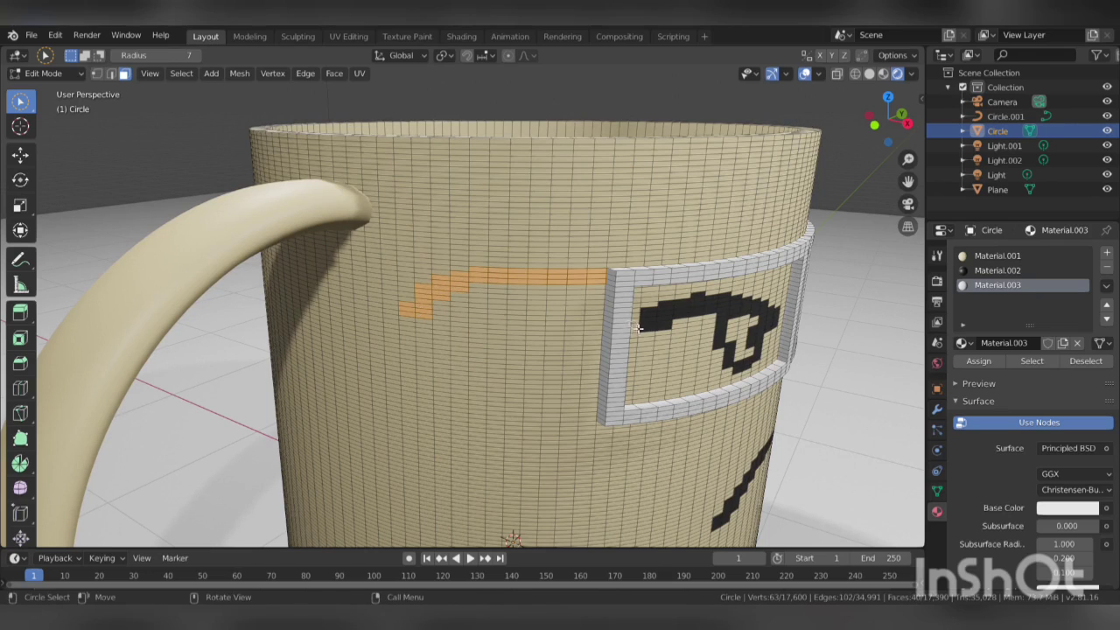
Extrude the strip outward twice to 0.0275 m and grow the selection
{"action": "middle_click_drag", "start_coordinate": [638, 327], "coordinate": [582, 356]}
{"action": "key", "text": "e"}
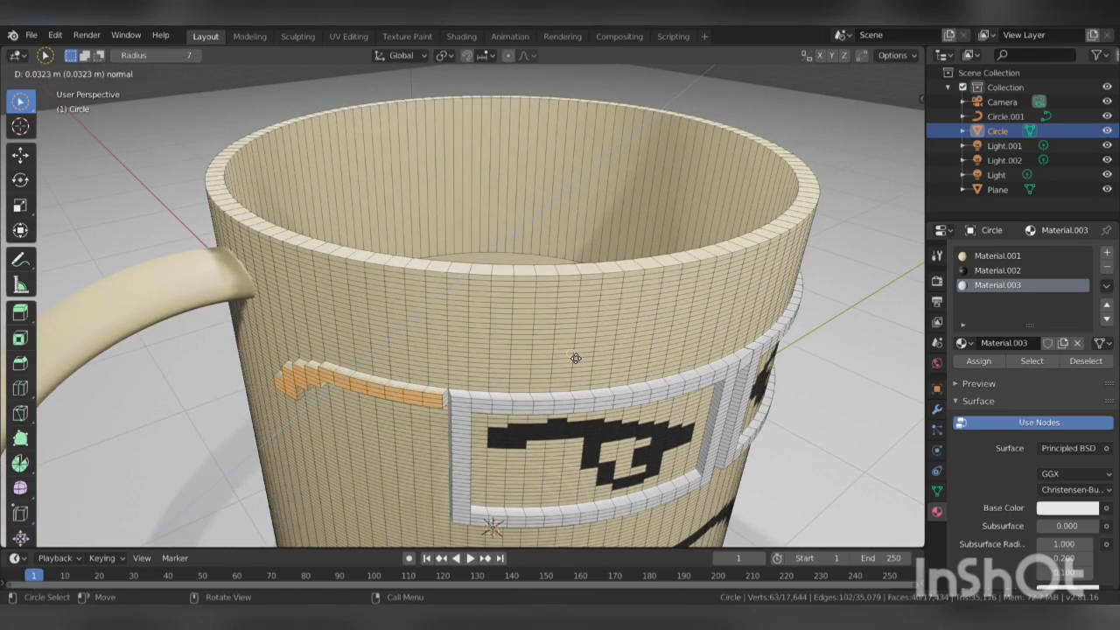
{"action": "left_click", "coordinate": [574, 357]}
{"action": "middle_click_drag", "start_coordinate": [575, 358], "coordinate": [559, 391]}
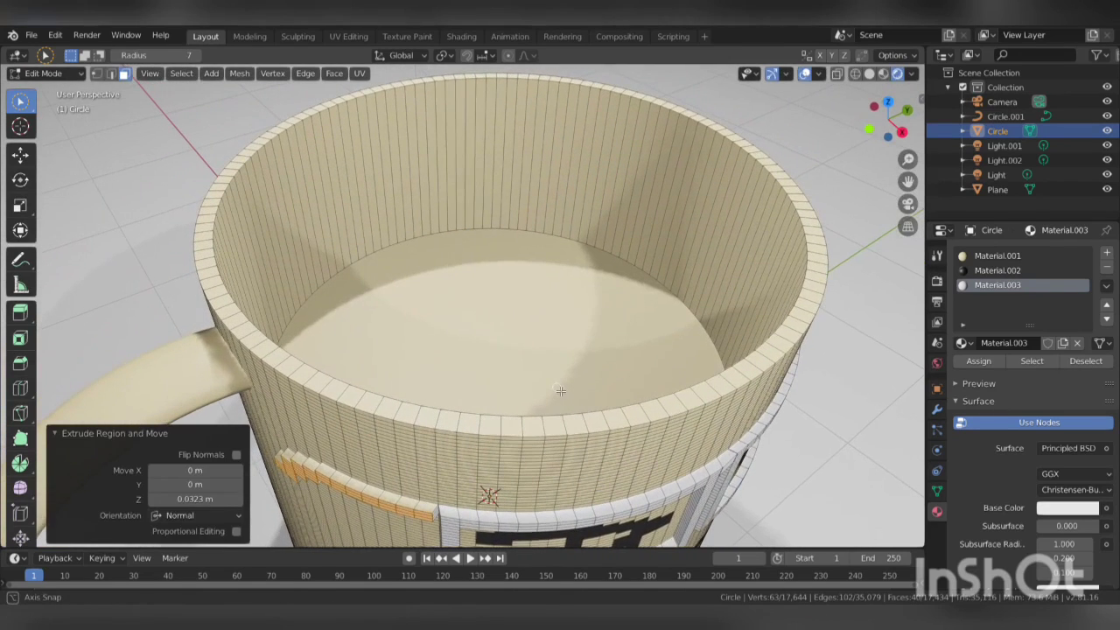
{"action": "key", "text": "e"}
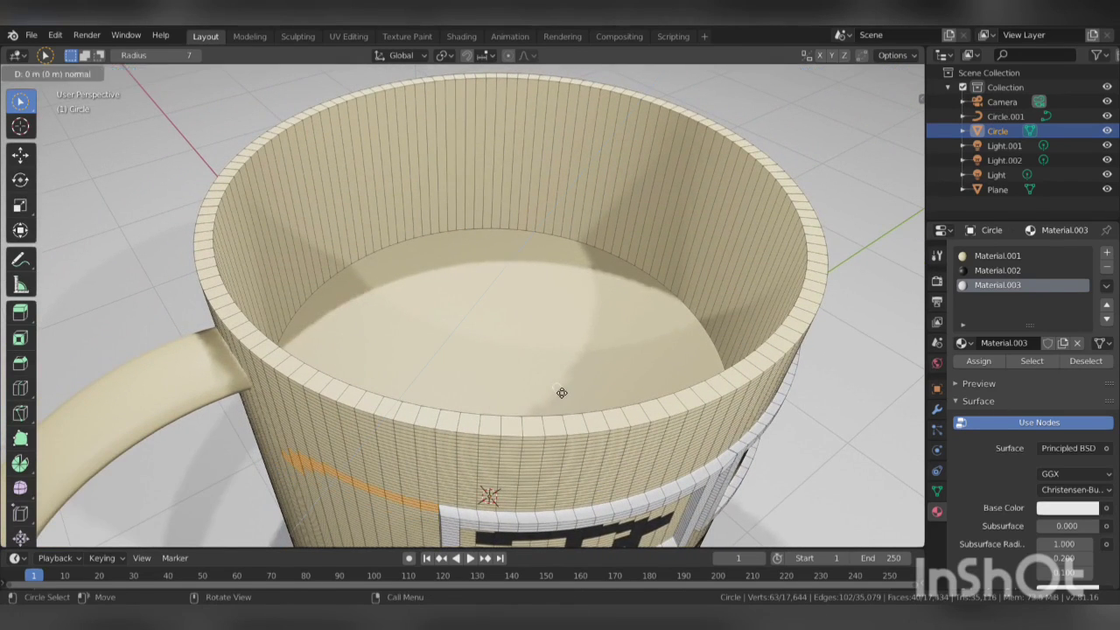
{"action": "left_click", "coordinate": [553, 398]}
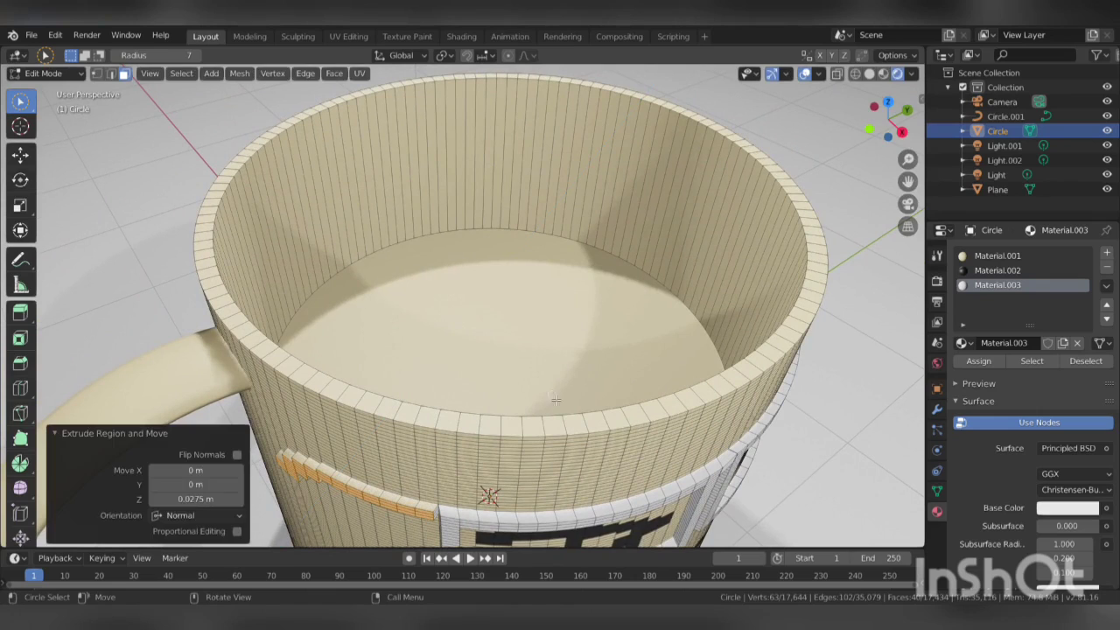
{"action": "key", "text": "ctrl+KP_Add"}
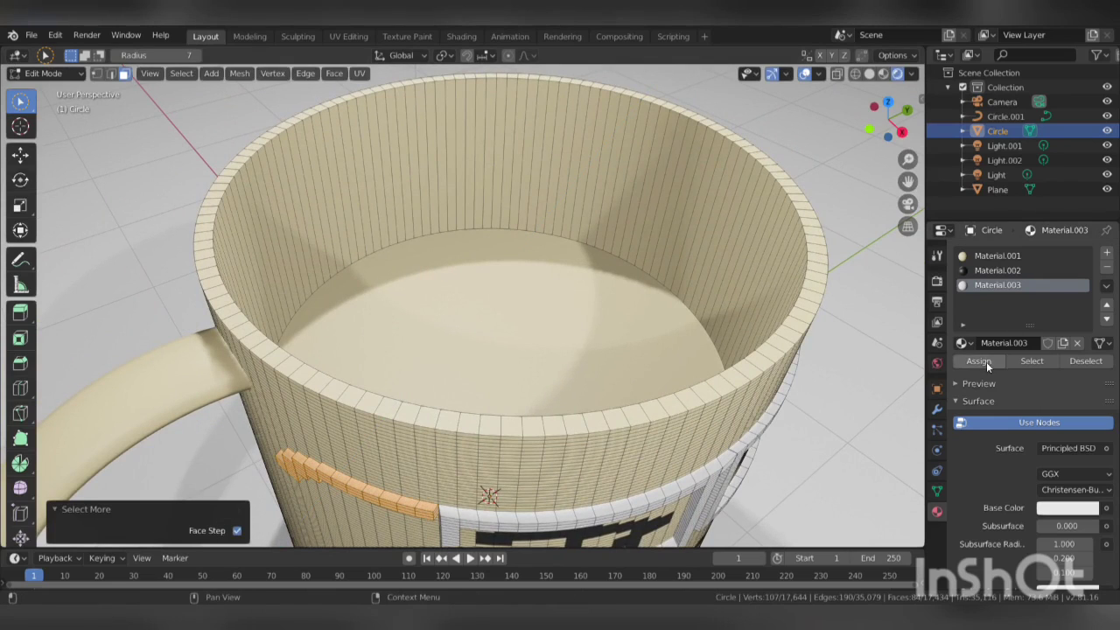
{"action": "mouse_move", "coordinate": [813, 490]}
{"action": "middle_mouse_down"}
{"action": "mouse_move", "coordinate": [814, 415]}
{"action": "mouse_move", "coordinate": [735, 351]}
{"action": "middle_mouse_up"}
{"action": "scroll", "coordinate": [813, 415], "scroll_direction": "up", "scroll_amount": 2}
{"action": "scroll", "coordinate": [814, 415], "scroll_direction": "up", "scroll_amount": 2}
Fill the corner gaps between temple arm and frame with faces in white Material.003
{"action": "key", "text": "1"}
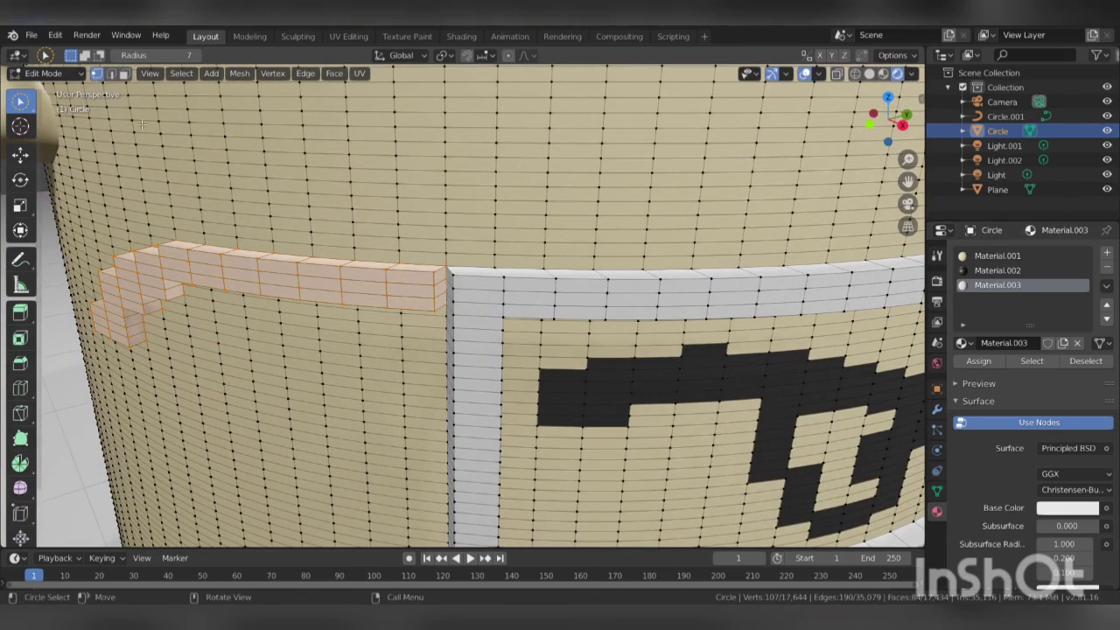
{"action": "left_click", "coordinate": [442, 279]}
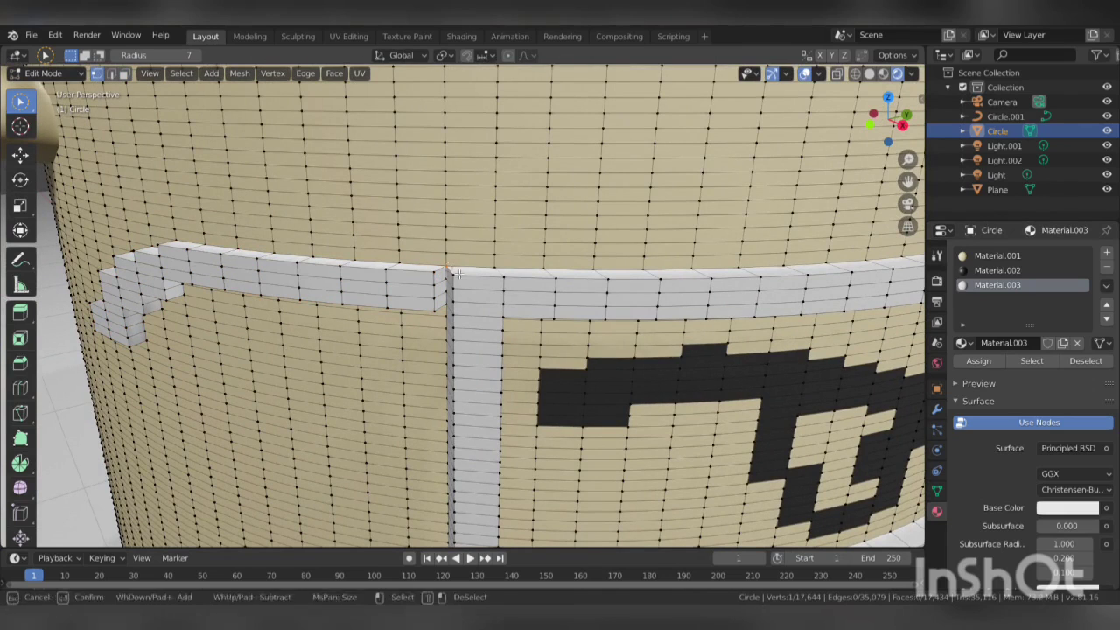
{"action": "left_click", "coordinate": [448, 272], "text": "shift"}
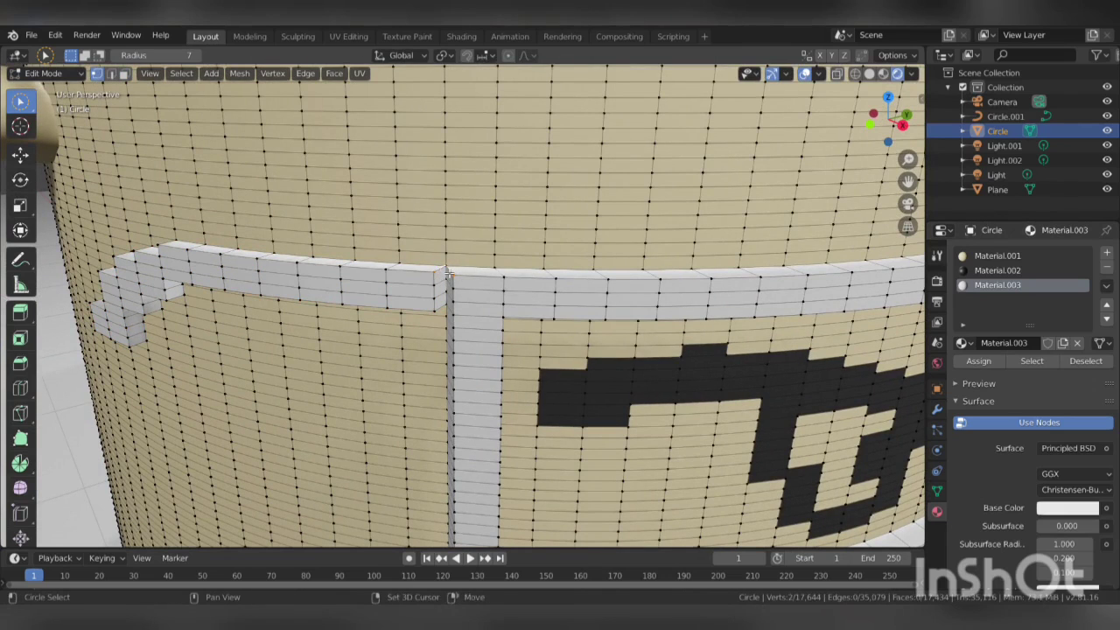
{"action": "key", "text": "f"}
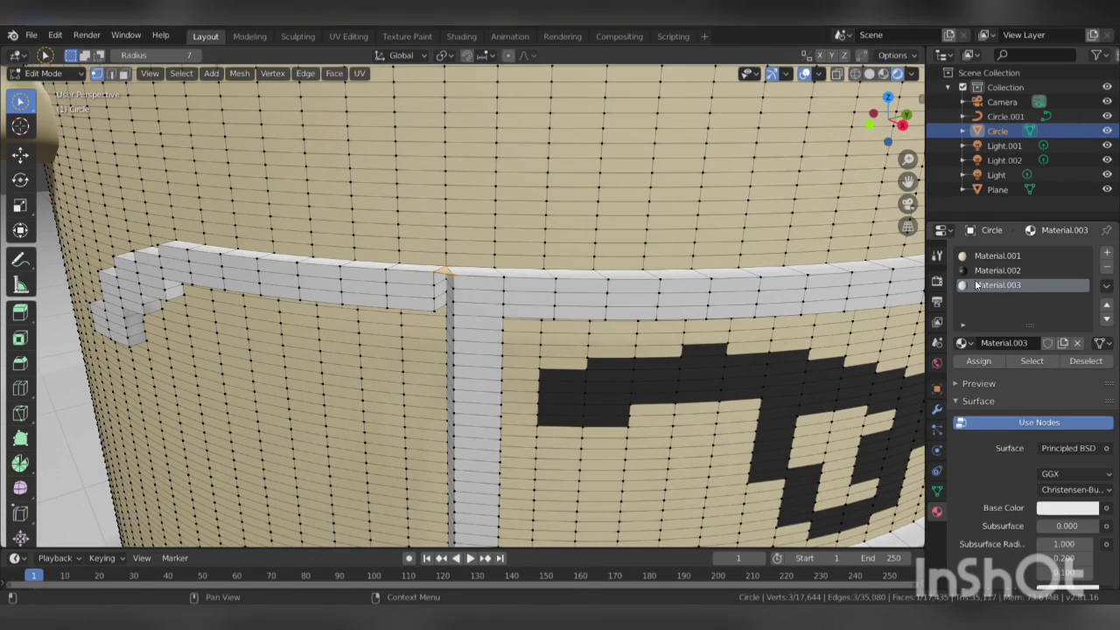
{"action": "left_click", "coordinate": [972, 361]}
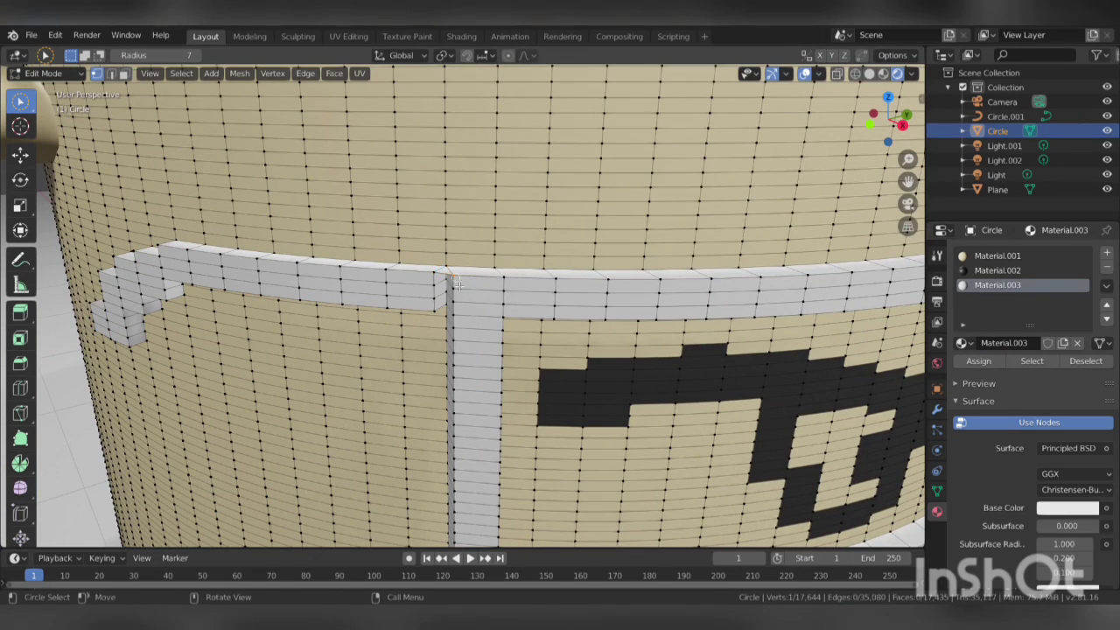
{"action": "left_click", "coordinate": [443, 310], "text": "shift"}
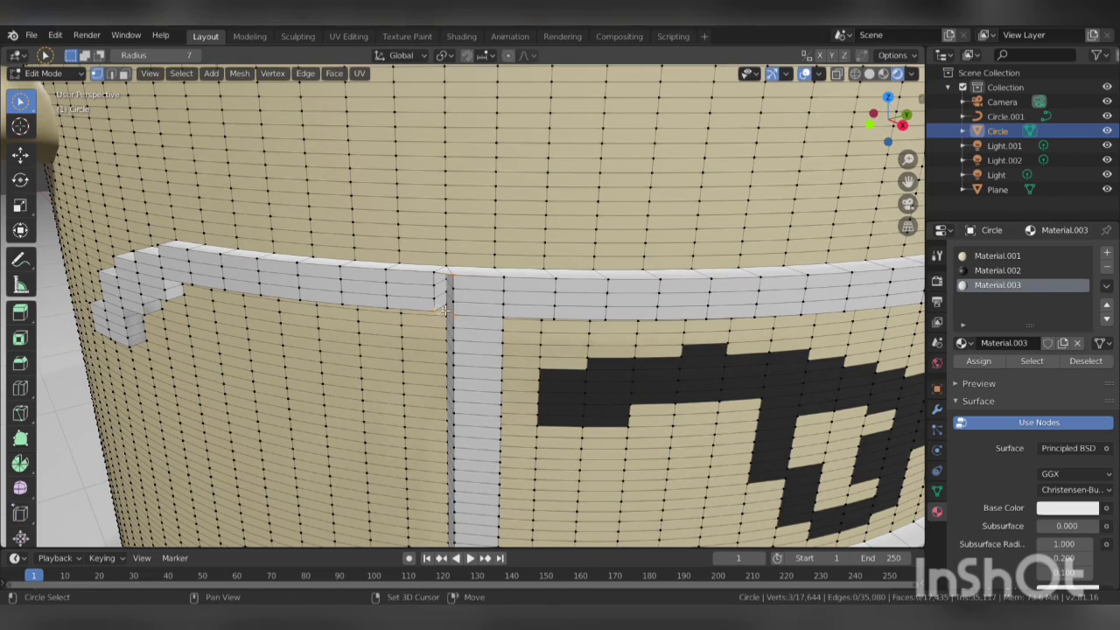
{"action": "left_click", "coordinate": [452, 308], "text": "shift"}
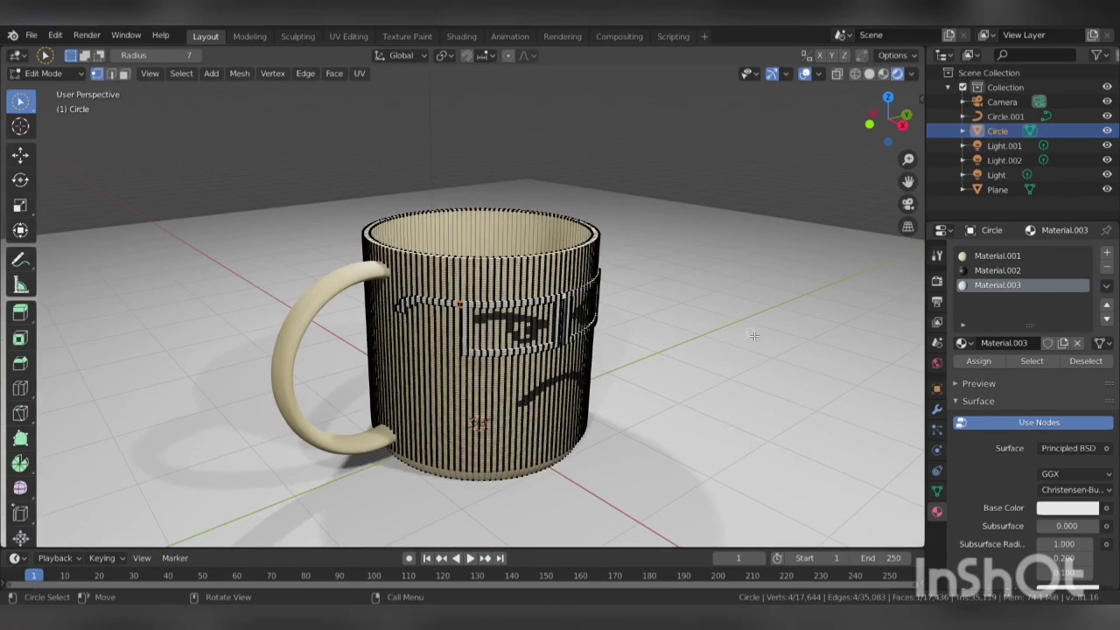
Reframe the view on the mug's front-right and return to Edit Mode
{"action": "key", "text": "Tab"}
{"action": "middle_click_drag", "start_coordinate": [751, 333], "coordinate": [608, 337]}
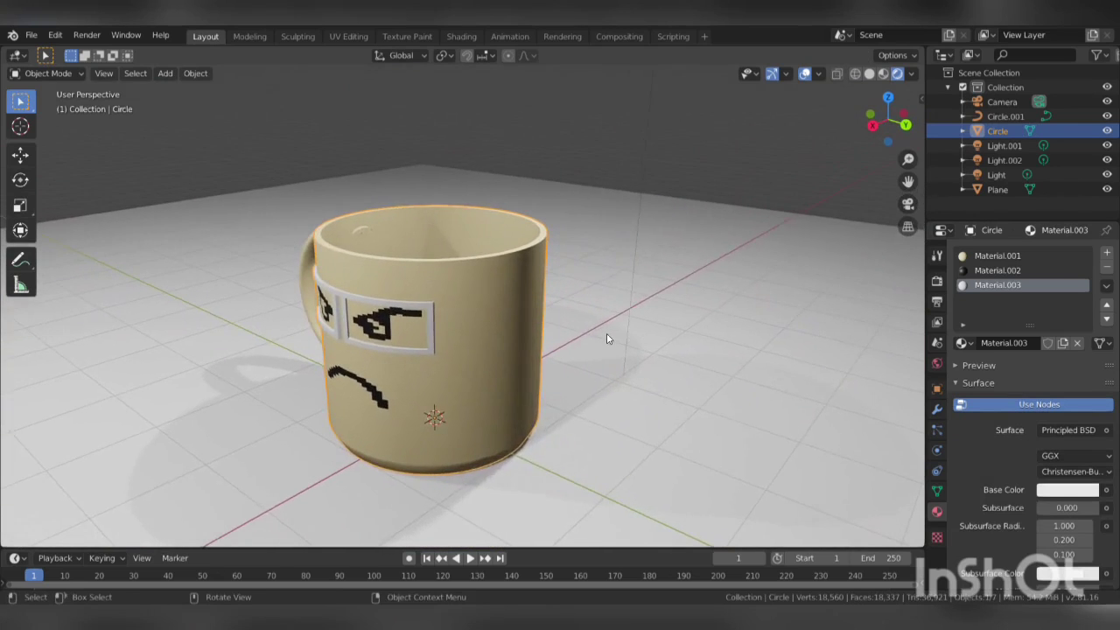
{"action": "scroll", "coordinate": [608, 339], "scroll_direction": "up", "scroll_amount": 3}
{"action": "scroll", "coordinate": [608, 339], "scroll_direction": "up", "scroll_amount": 2}
{"action": "middle_click_drag", "start_coordinate": [620, 346], "coordinate": [602, 342]}
{"action": "key", "text": "Tab"}
{"action": "scroll", "coordinate": [352, 297], "scroll_direction": "up", "scroll_amount": 1}
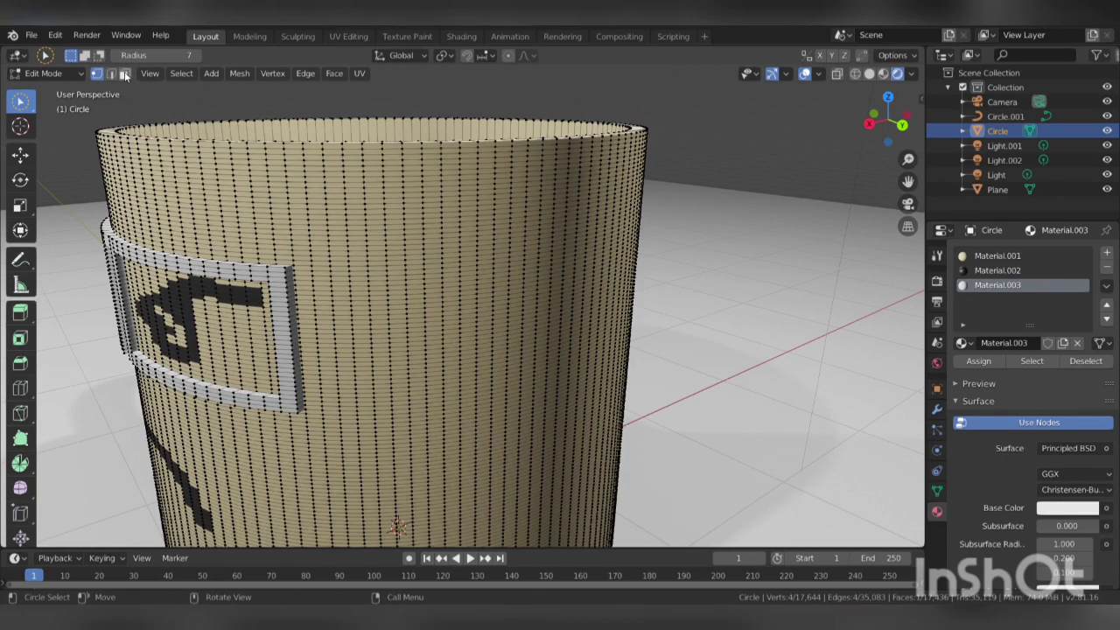
Select a stepped strip of faces right of the glasses frame and start extruding it
{"action": "left_click", "coordinate": [123, 73]}
{"action": "left_click_drag", "start_coordinate": [300, 276], "coordinate": [429, 270]}
{"action": "key", "text": "ctrl+z"}
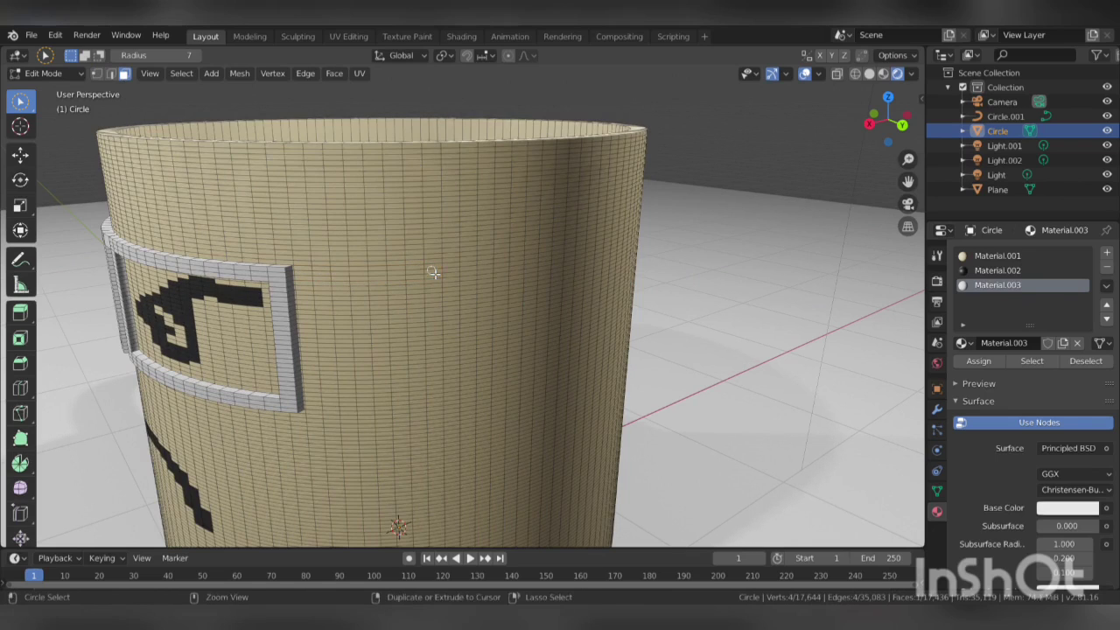
{"action": "left_click_drag", "start_coordinate": [302, 278], "coordinate": [435, 277]}
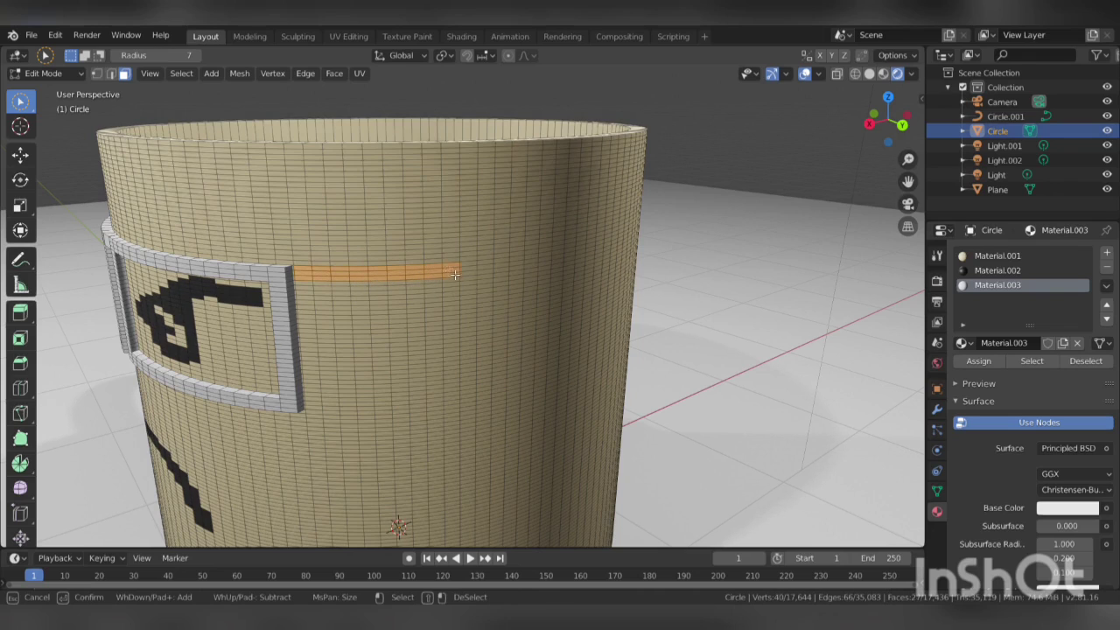
{"action": "left_click_drag", "start_coordinate": [481, 288], "coordinate": [493, 308]}
{"action": "right_click", "coordinate": [495, 330]}
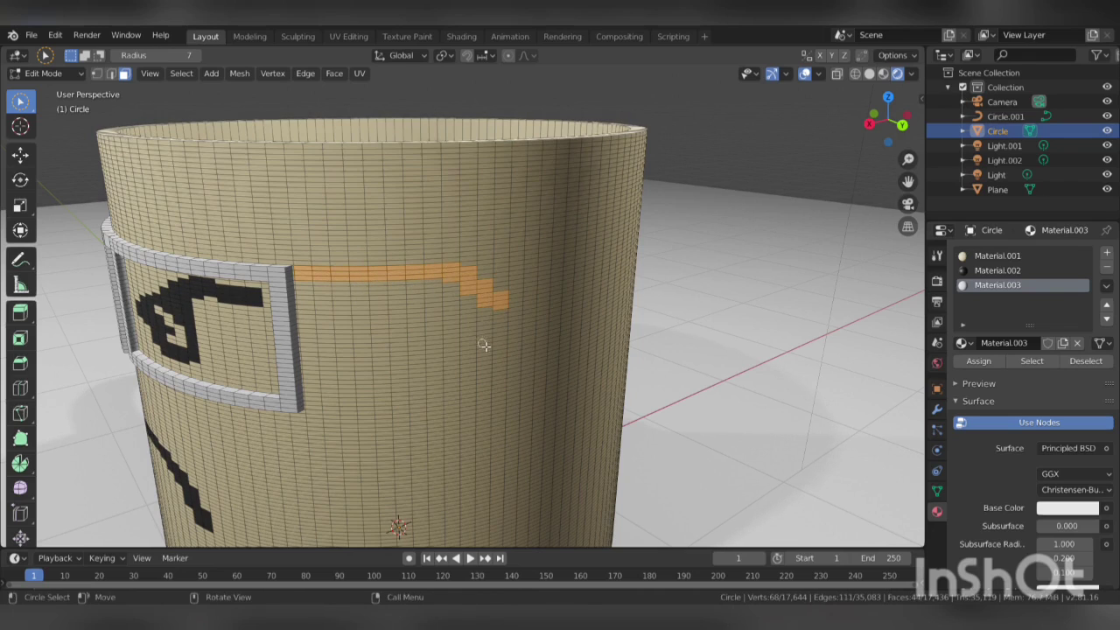
{"action": "middle_click_drag", "start_coordinate": [462, 349], "coordinate": [599, 367]}
{"action": "key", "text": "e"}
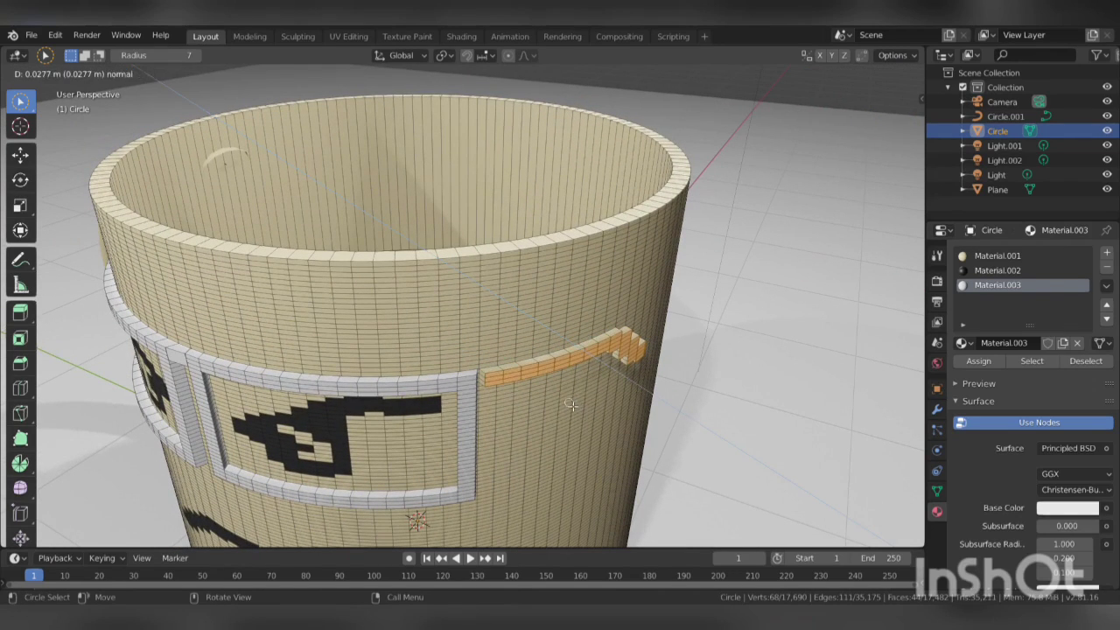
Confirm the temple arm extrusion at 0.0277 m, grow the selection, and assign the material
{"action": "left_click", "coordinate": [575, 405]}
{"action": "middle_click_drag", "start_coordinate": [598, 399], "coordinate": [593, 430]}
{"action": "key", "text": "ctrl+KP_Add"}
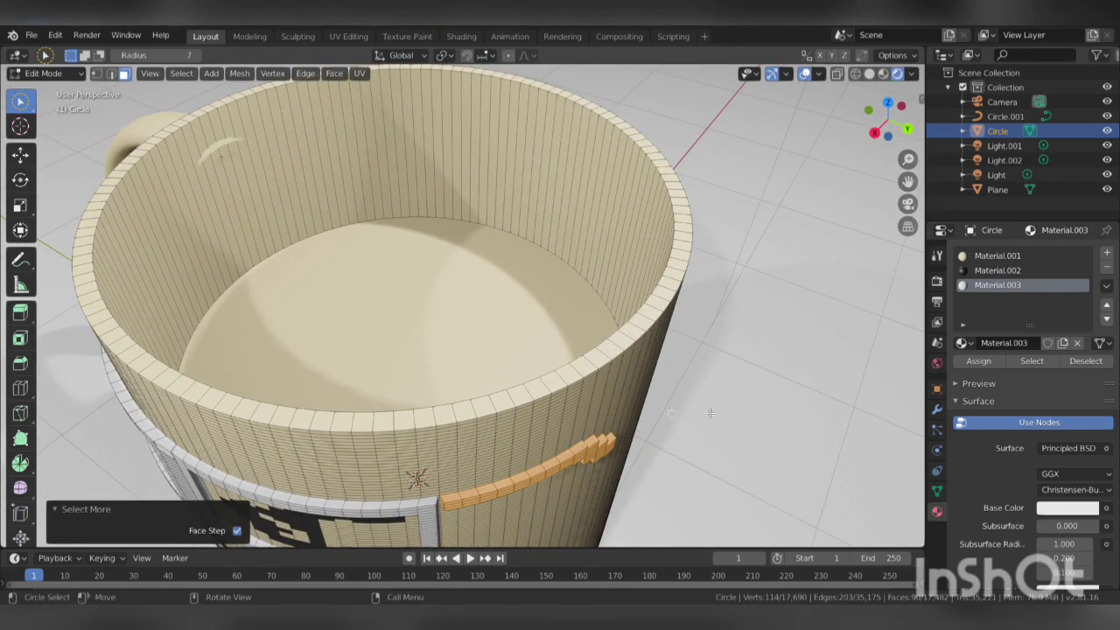
{"action": "left_click", "coordinate": [971, 362]}
{"action": "mouse_move", "coordinate": [613, 376]}
{"action": "middle_mouse_down"}
{"action": "mouse_move", "coordinate": [672, 374]}
{"action": "mouse_move", "coordinate": [464, 421]}
{"action": "middle_mouse_up"}
{"action": "scroll", "coordinate": [672, 374], "scroll_direction": "up", "scroll_amount": 3}
Nudge the joint vertex -0.0052 m along Y and fill the arm's corner gap with a face
{"action": "key", "text": "1"}
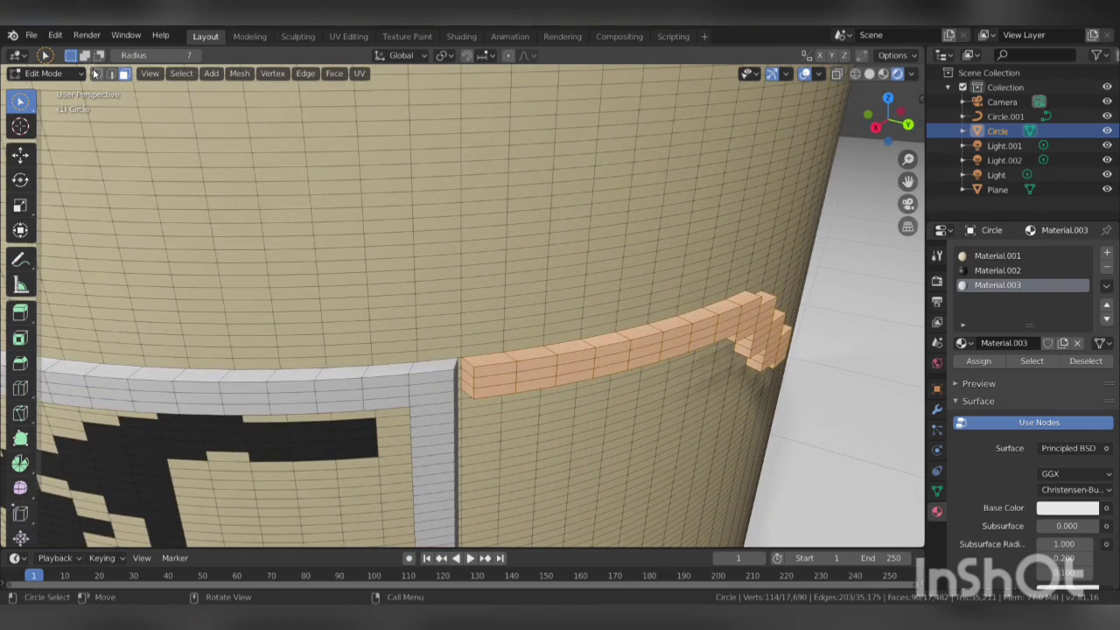
{"action": "left_click", "coordinate": [464, 359]}
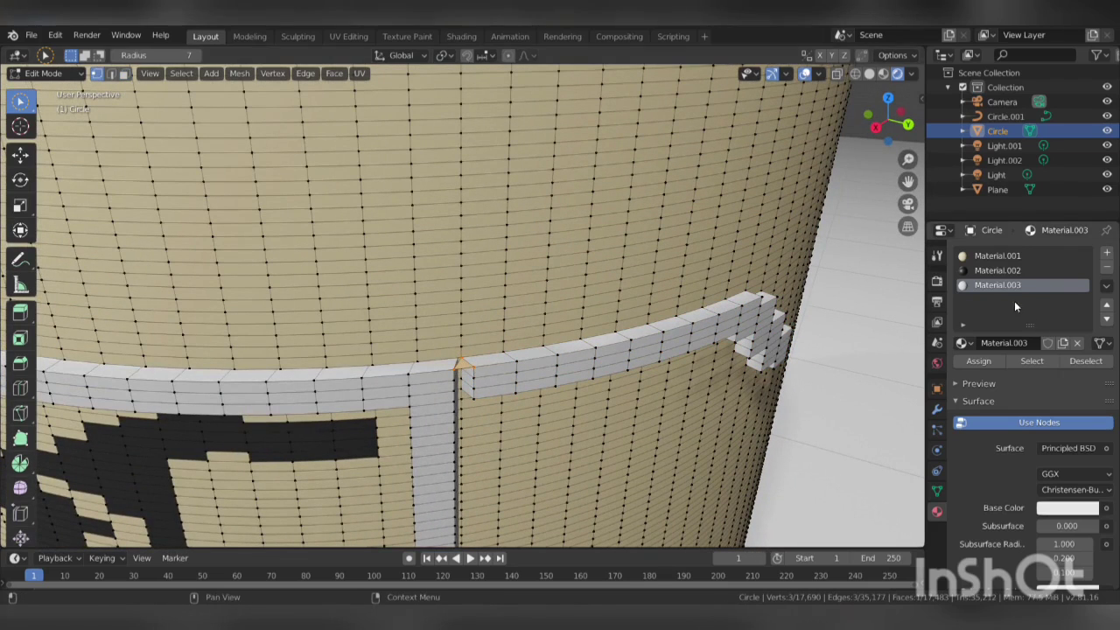
{"action": "scroll", "coordinate": [495, 371], "scroll_direction": "up", "scroll_amount": 4}
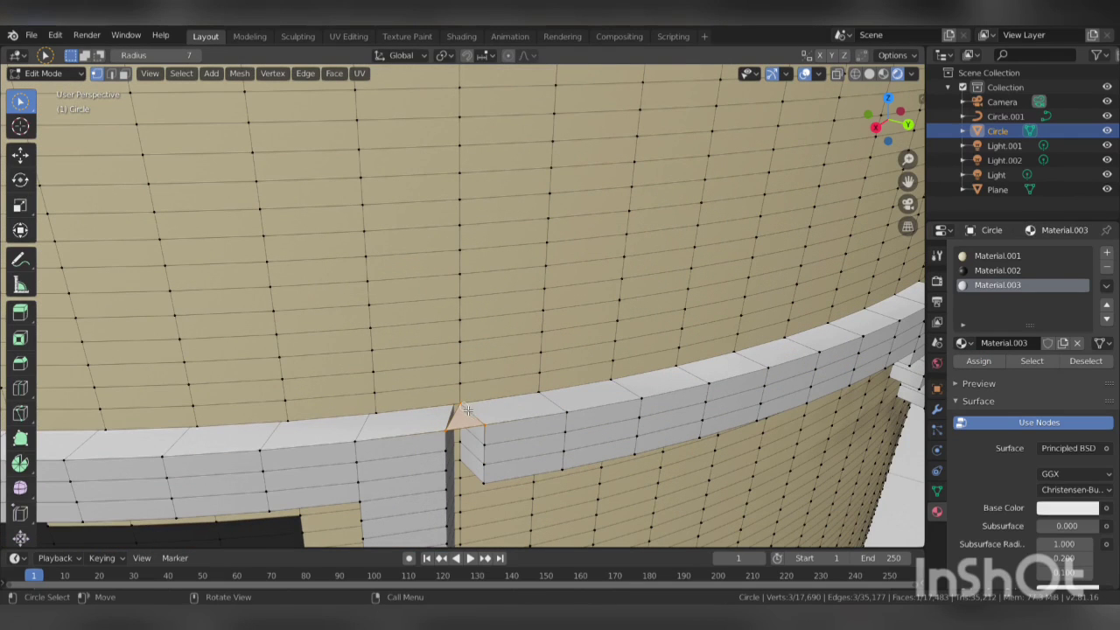
{"action": "key", "text": "g"}
{"action": "key", "text": "y"}
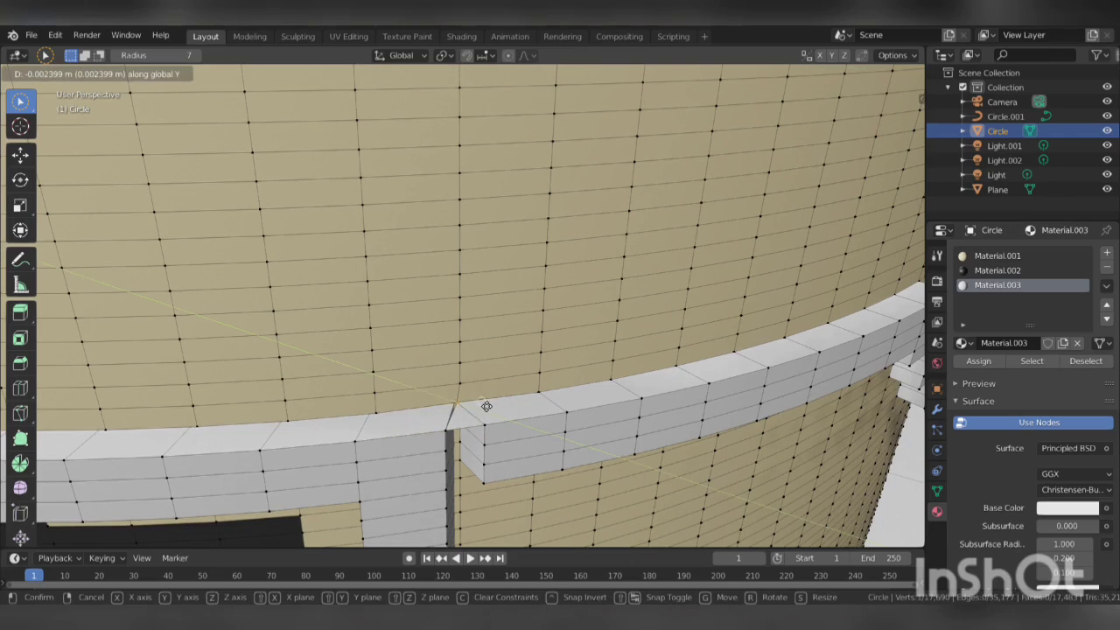
{"action": "left_click", "coordinate": [483, 406]}
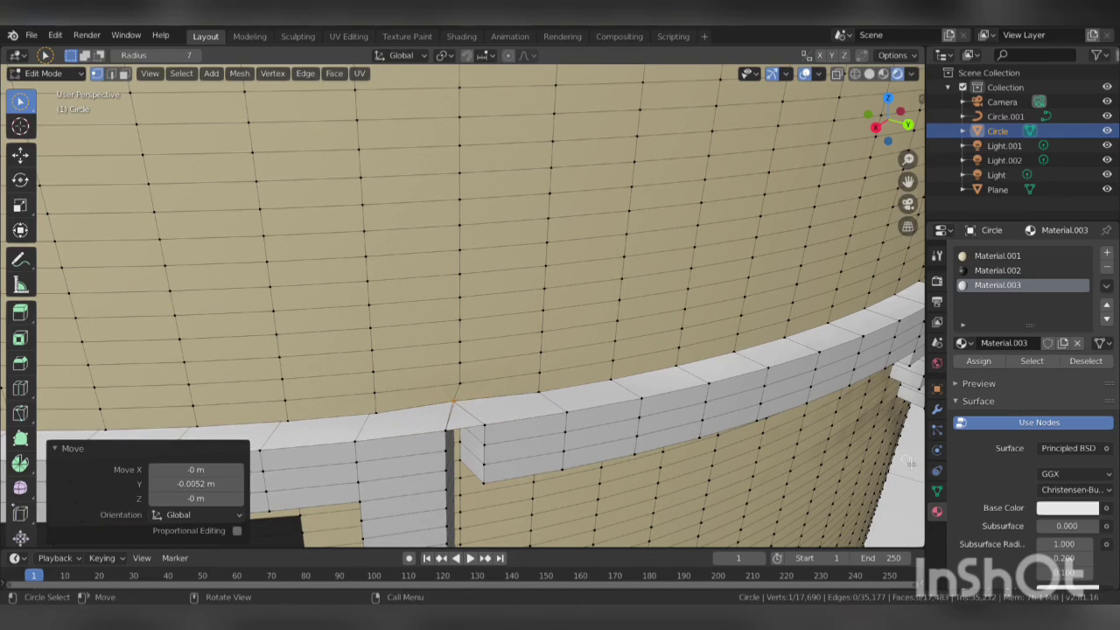
{"action": "key", "text": "Tab"}
{"action": "key", "text": "Tab"}
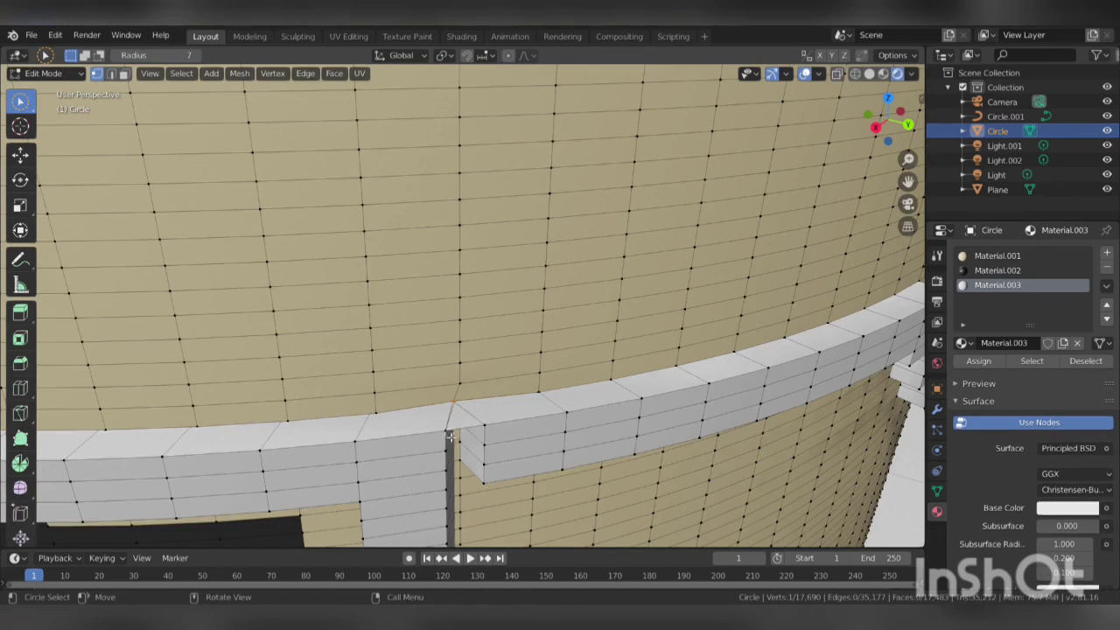
{"action": "left_click", "coordinate": [490, 437], "text": "shift"}
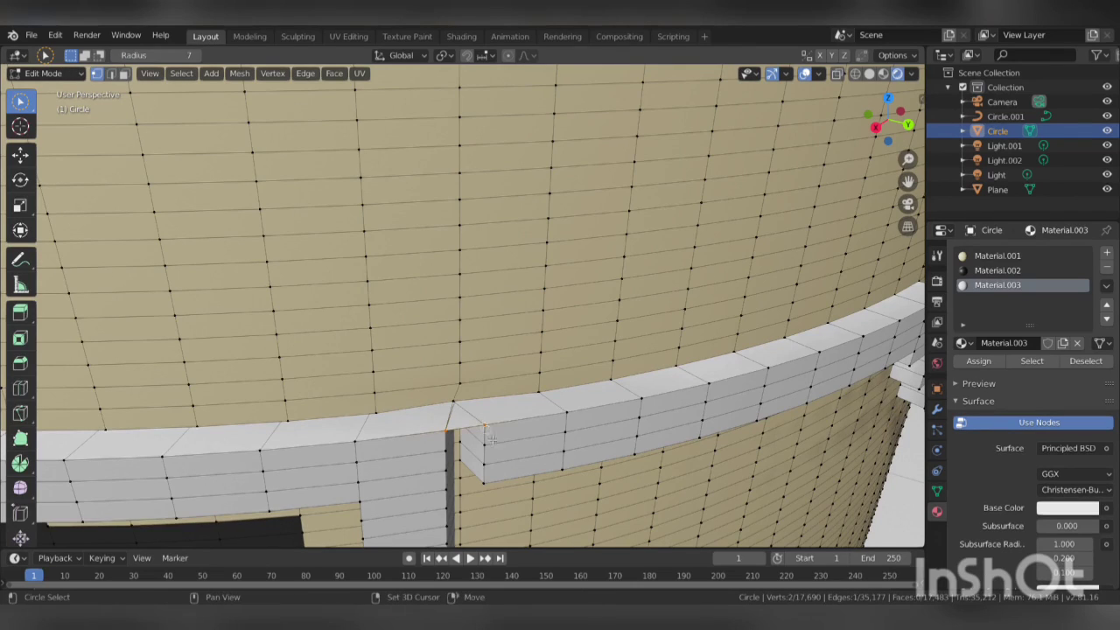
{"action": "left_click", "coordinate": [448, 490], "text": "shift"}
{"action": "key", "text": "f"}
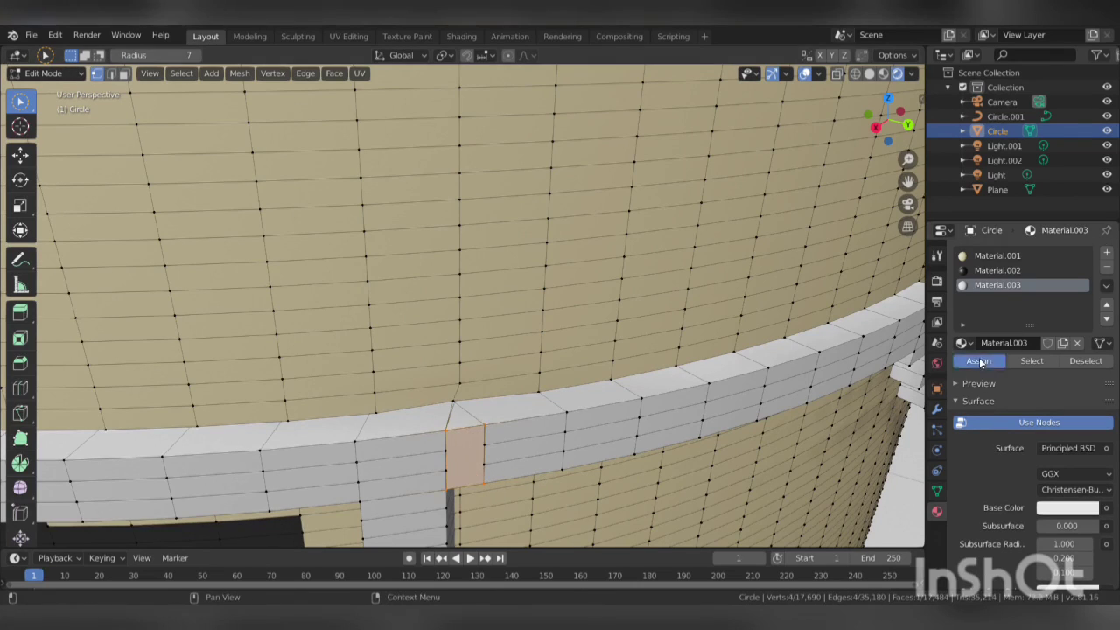
Extrude the mug's inner bottom face upward to form the coffee surface
{"action": "scroll", "coordinate": [751, 395], "scroll_direction": "down", "scroll_amount": 10}
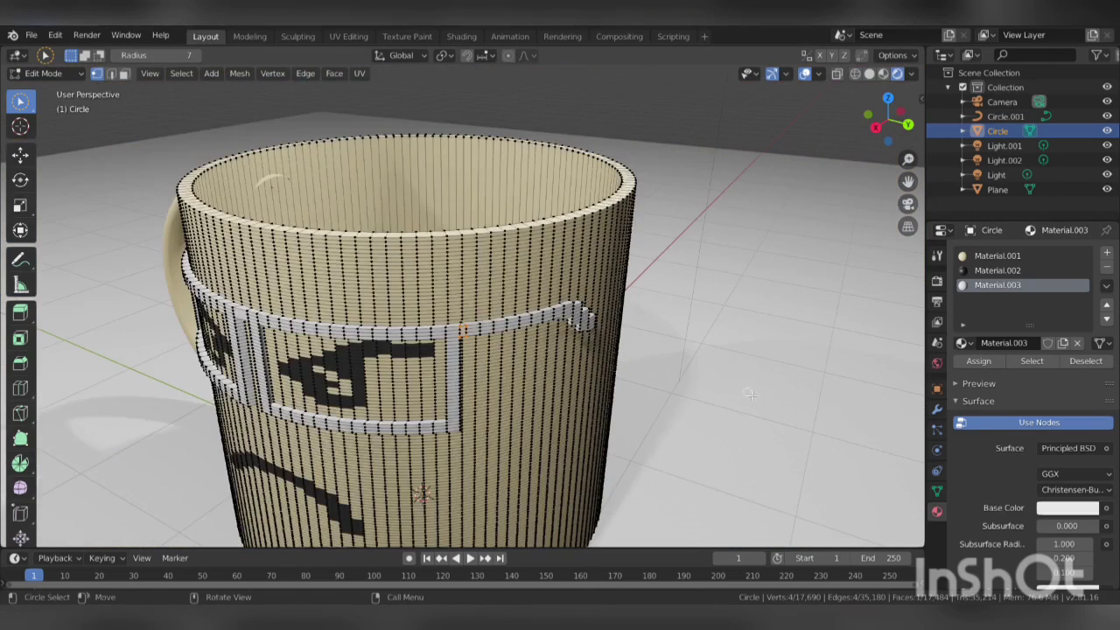
{"action": "key", "text": "Tab"}
{"action": "mouse_move", "coordinate": [751, 401]}
{"action": "middle_mouse_down"}
{"action": "mouse_move", "coordinate": [685, 396]}
{"action": "mouse_move", "coordinate": [628, 411]}
{"action": "mouse_move", "coordinate": [503, 319]}
{"action": "middle_mouse_up"}
{"action": "scroll", "coordinate": [661, 401], "scroll_direction": "down", "scroll_amount": 3}
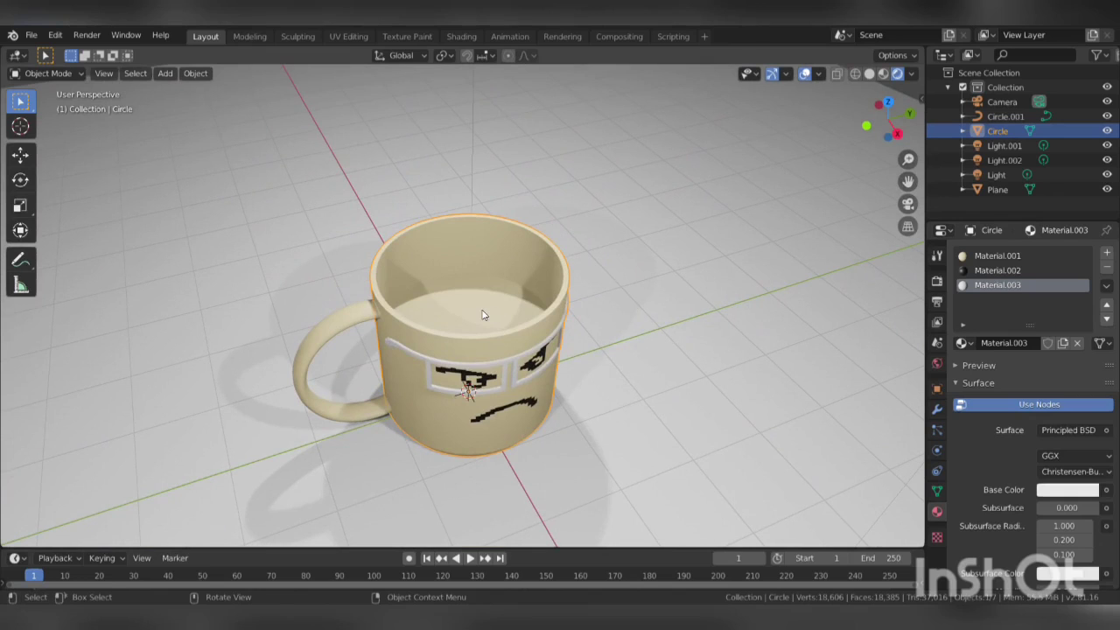
{"action": "key", "text": "Tab"}
{"action": "key", "text": "w"}
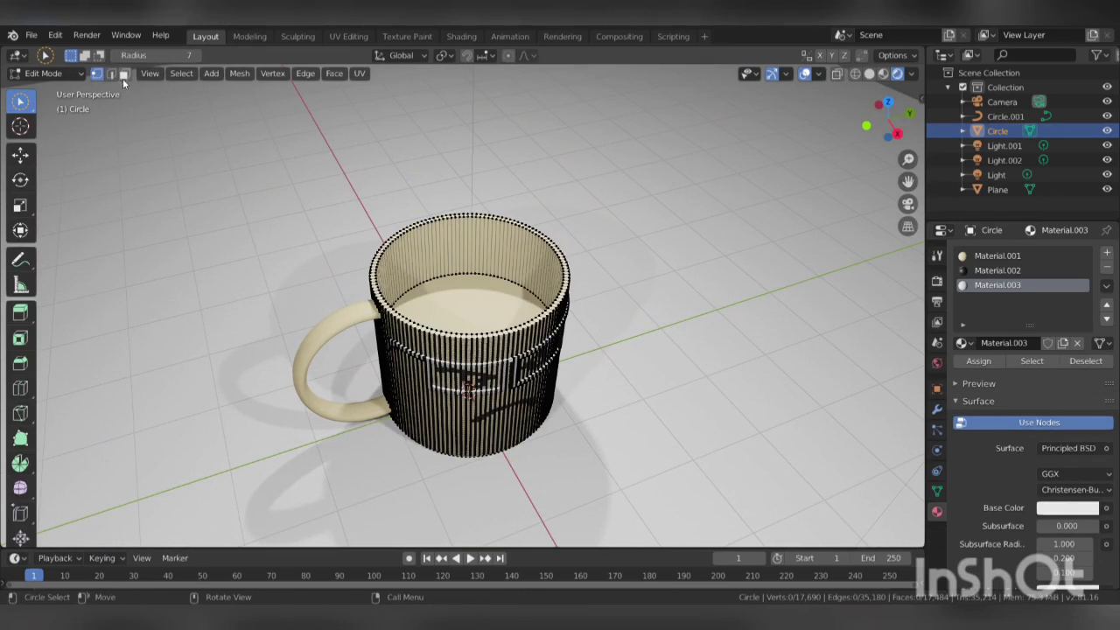
{"action": "left_click", "coordinate": [124, 74]}
{"action": "left_click", "coordinate": [490, 308]}
{"action": "key", "text": "e"}
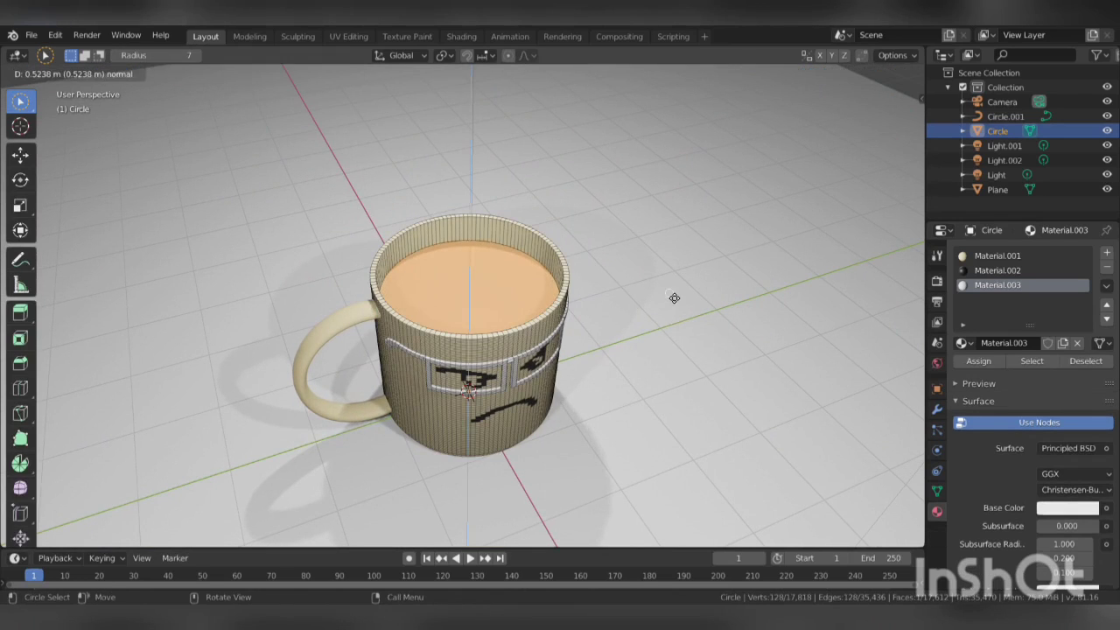
{"action": "left_click", "coordinate": [674, 299]}
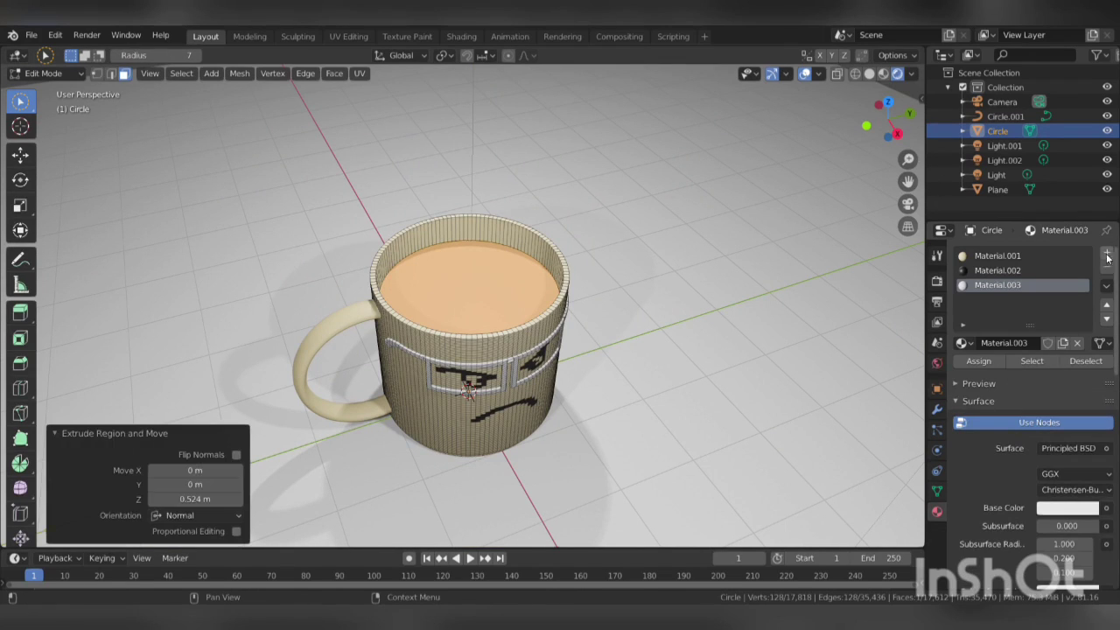
Give the coffee surface new Material.004 with an orange-brown base colour, back in Object Mode
{"action": "left_click", "coordinate": [1107, 254]}
{"action": "left_click", "coordinate": [1030, 343]}
{"action": "left_click", "coordinate": [1052, 512]}
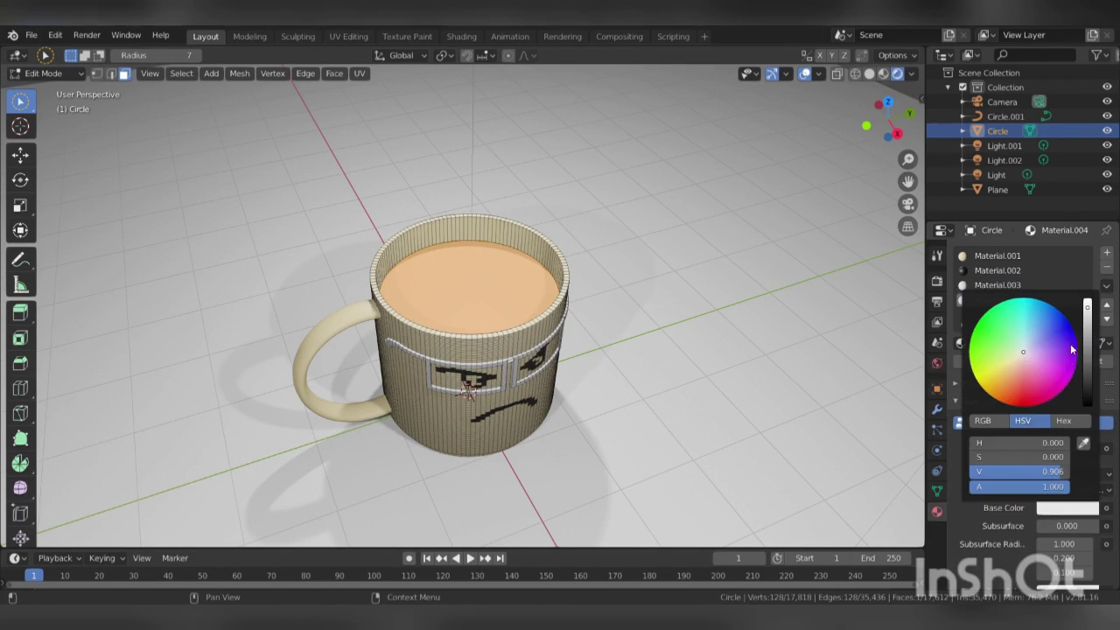
{"action": "left_click_drag", "start_coordinate": [1021, 353], "coordinate": [1012, 382]}
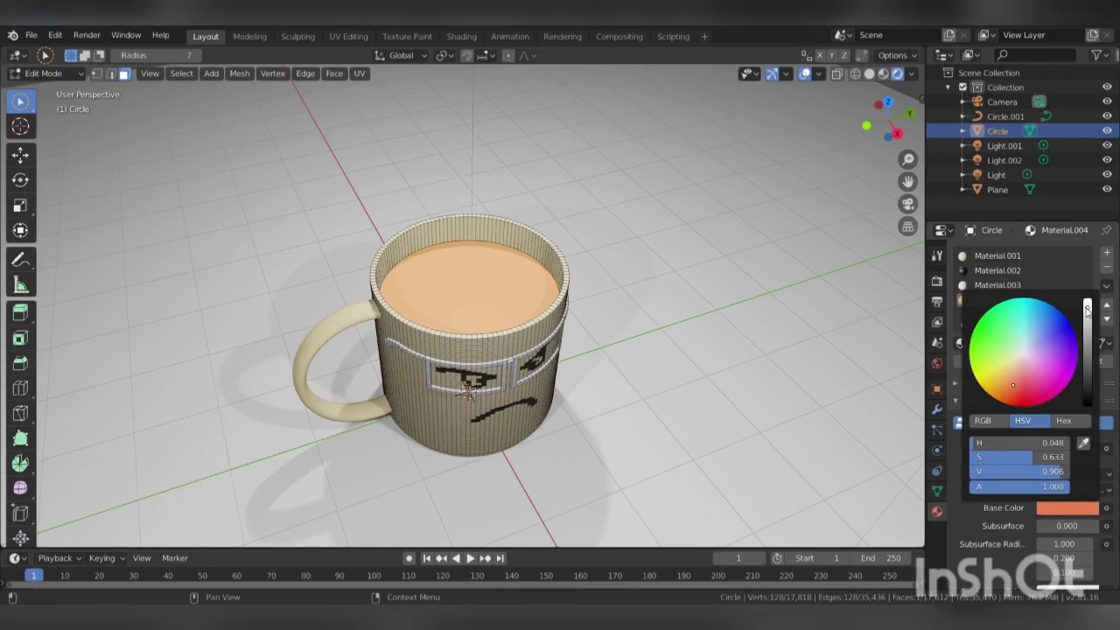
{"action": "left_click_drag", "start_coordinate": [1087, 310], "coordinate": [1087, 337]}
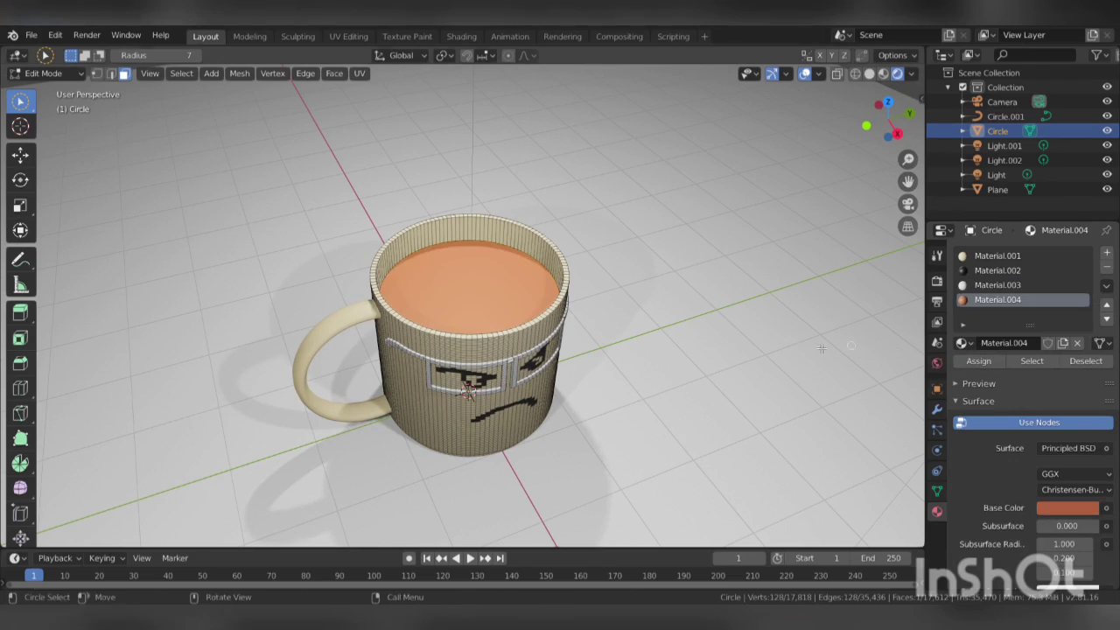
{"action": "key", "text": "Tab"}
{"action": "mouse_move", "coordinate": [750, 345]}
{"action": "middle_mouse_down"}
{"action": "mouse_move", "coordinate": [650, 330]}
{"action": "mouse_move", "coordinate": [653, 343]}
{"action": "mouse_move", "coordinate": [659, 329]}
{"action": "middle_mouse_up"}
{"action": "scroll", "coordinate": [706, 332], "scroll_direction": "down", "scroll_amount": 3}
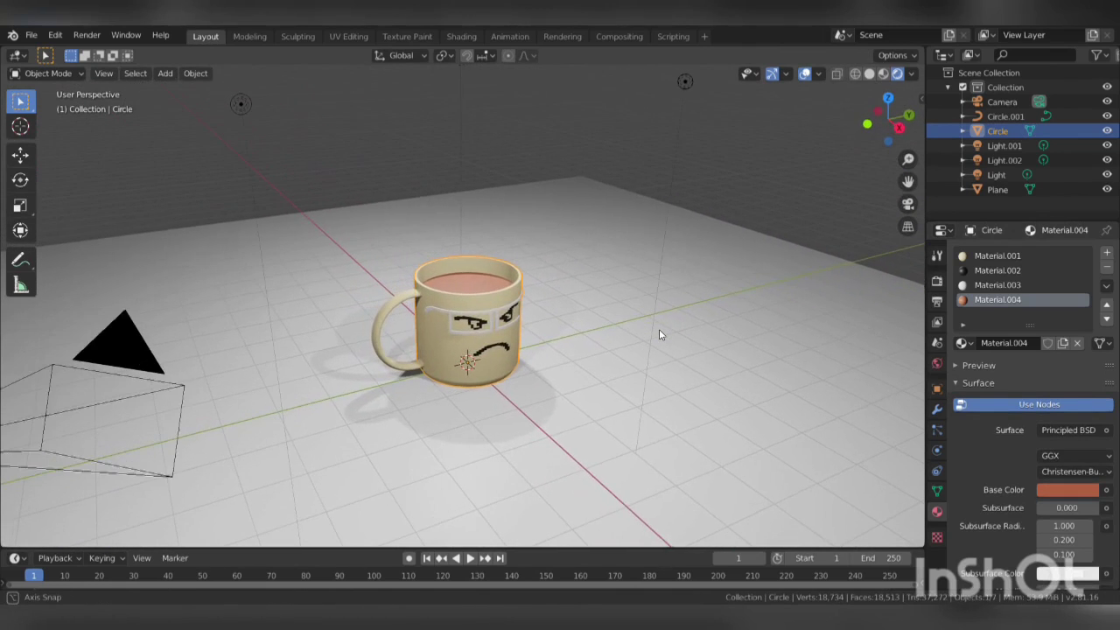